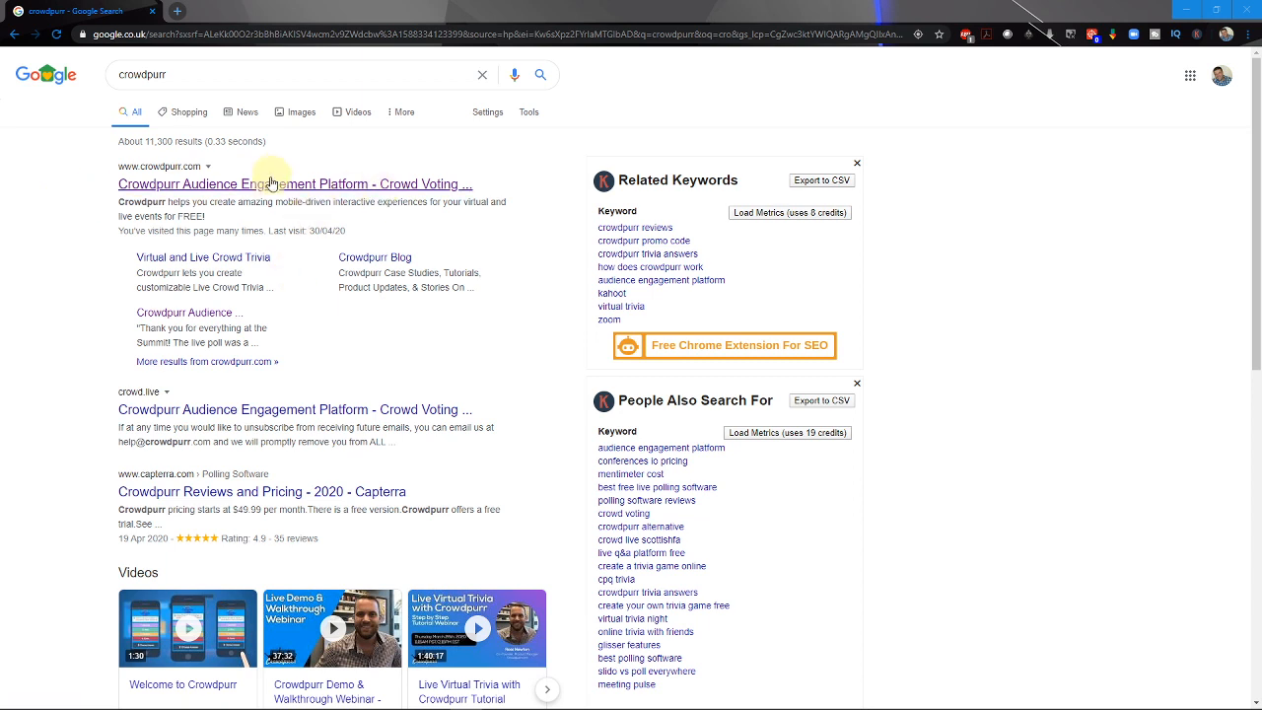
# Open the Crowdpurr website from the search results and review the participant limits, features and prices of its plans
pyautogui.click(268, 185)
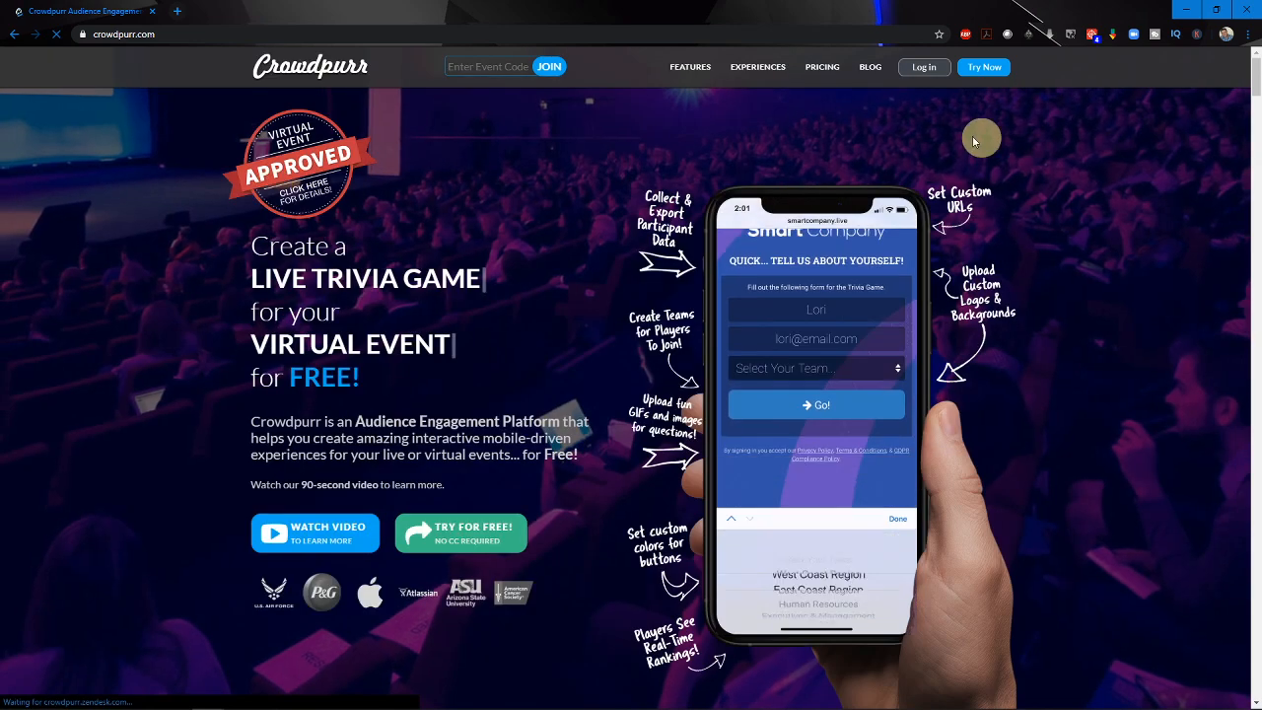
pyautogui.click(822, 69)
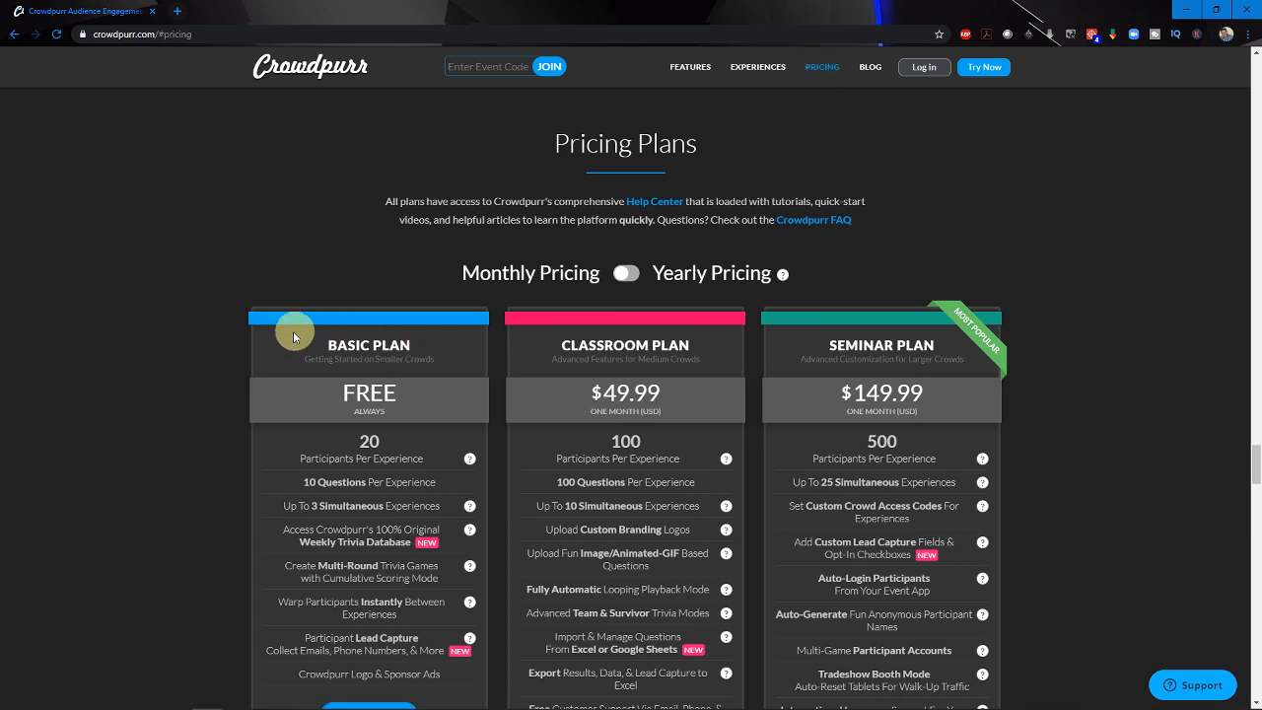
pyautogui.scroll(-2, 196, 351)
pyautogui.scroll(-4, 196, 351)
pyautogui.scroll(4, 196, 350)
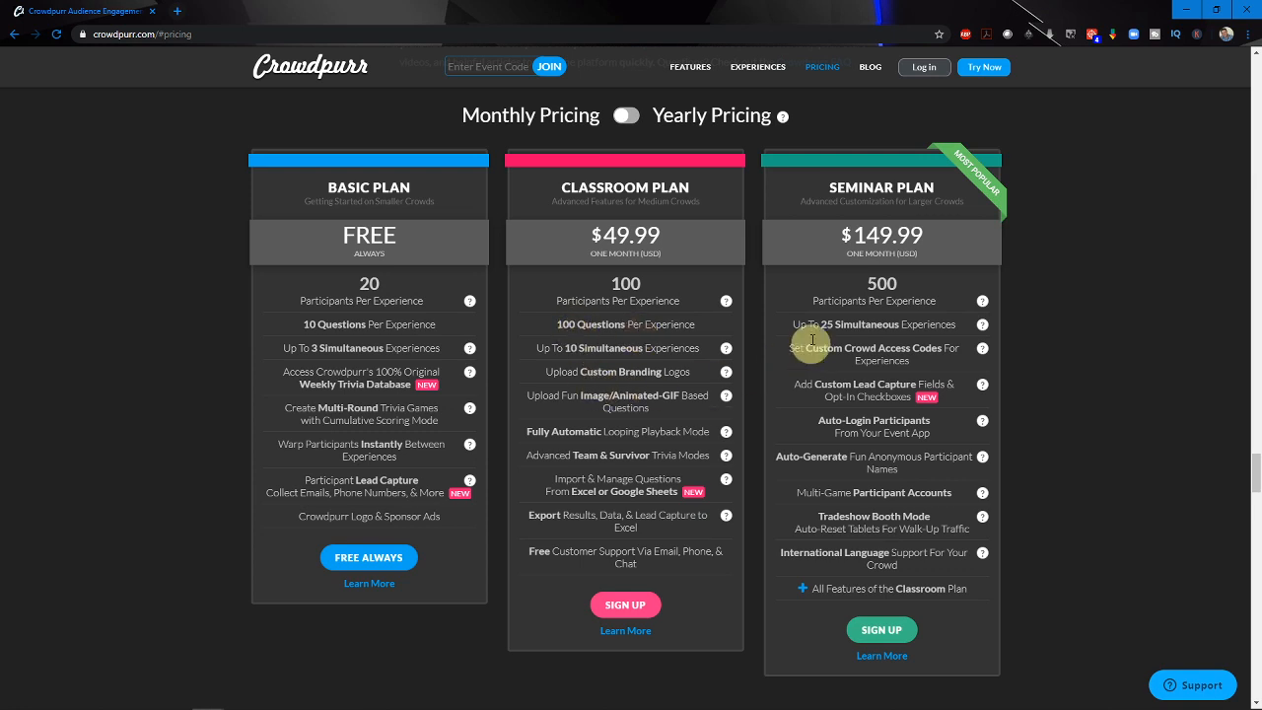
pyautogui.scroll(-7, 807, 360)
pyautogui.scroll(7, 279, 364)
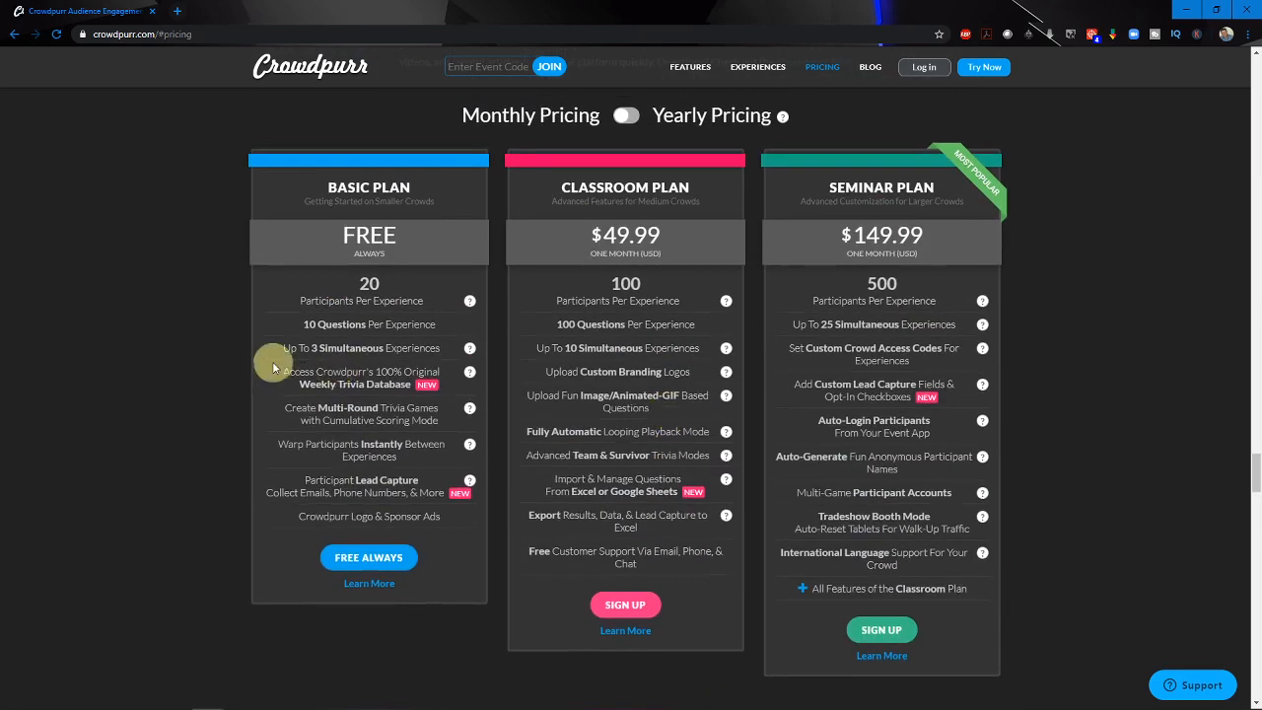
pyautogui.scroll(-1, 417, 385)
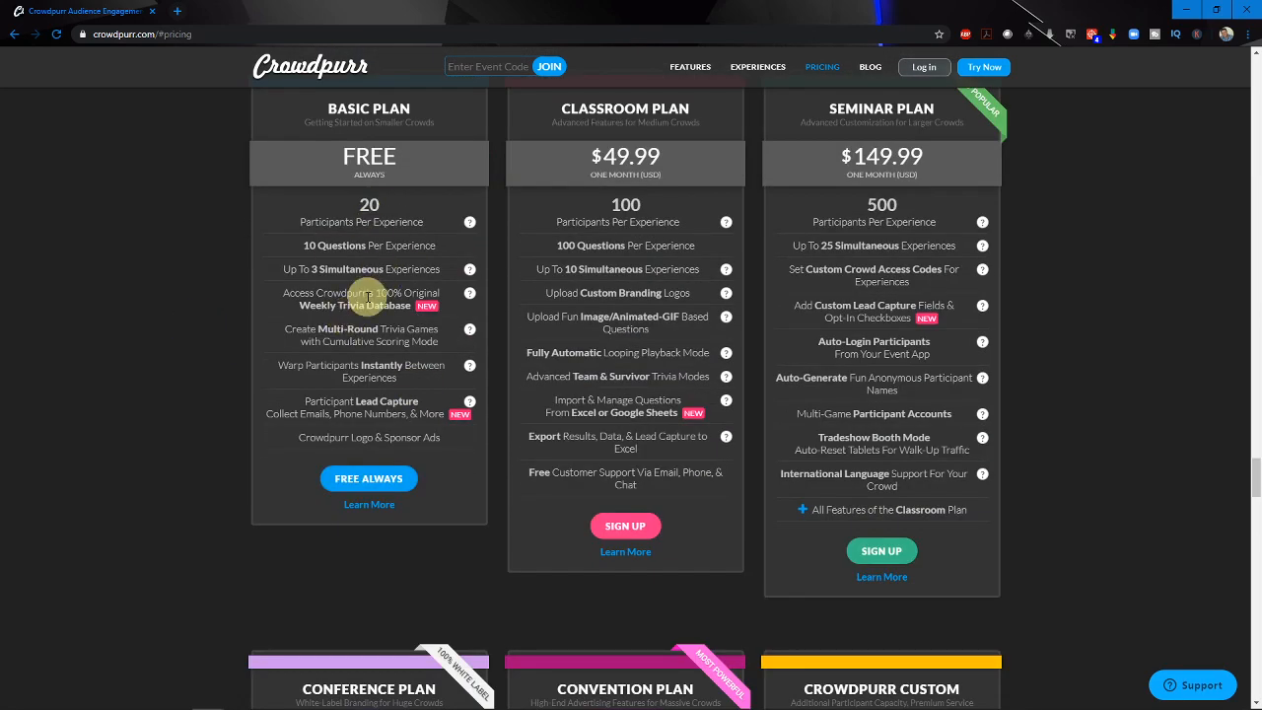
pyautogui.scroll(15, 368, 296)
pyautogui.scroll(20, 368, 306)
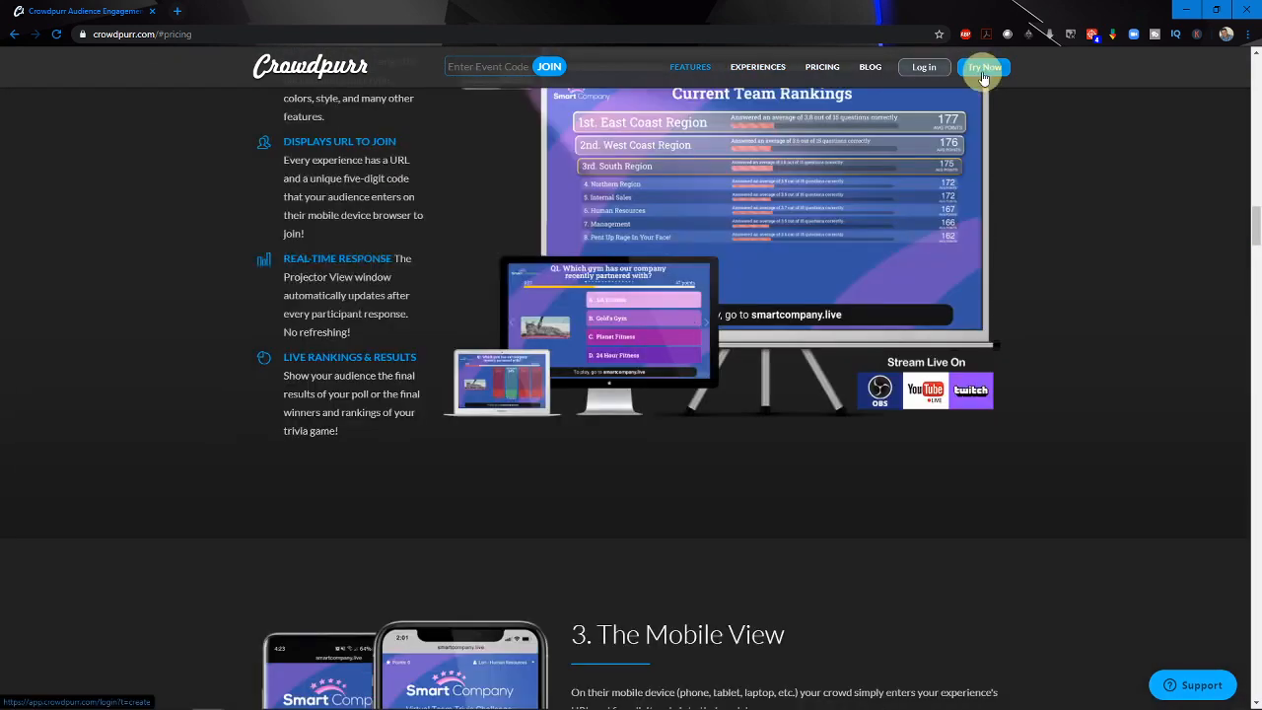
# Enter the Crowdpurr trial to create a new experience, and look through the available trivia, poll and social wall types
pyautogui.click(974, 74)
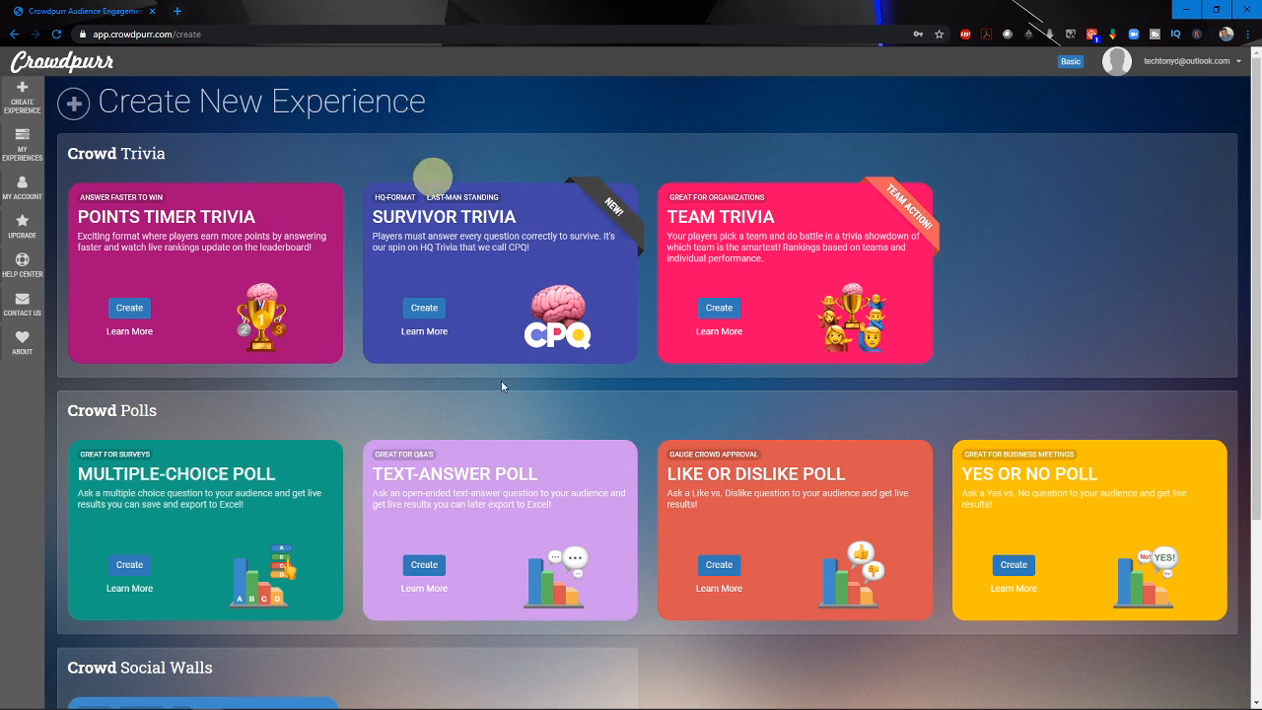
pyautogui.scroll(-3, 517, 329)
pyautogui.scroll(3, 516, 330)
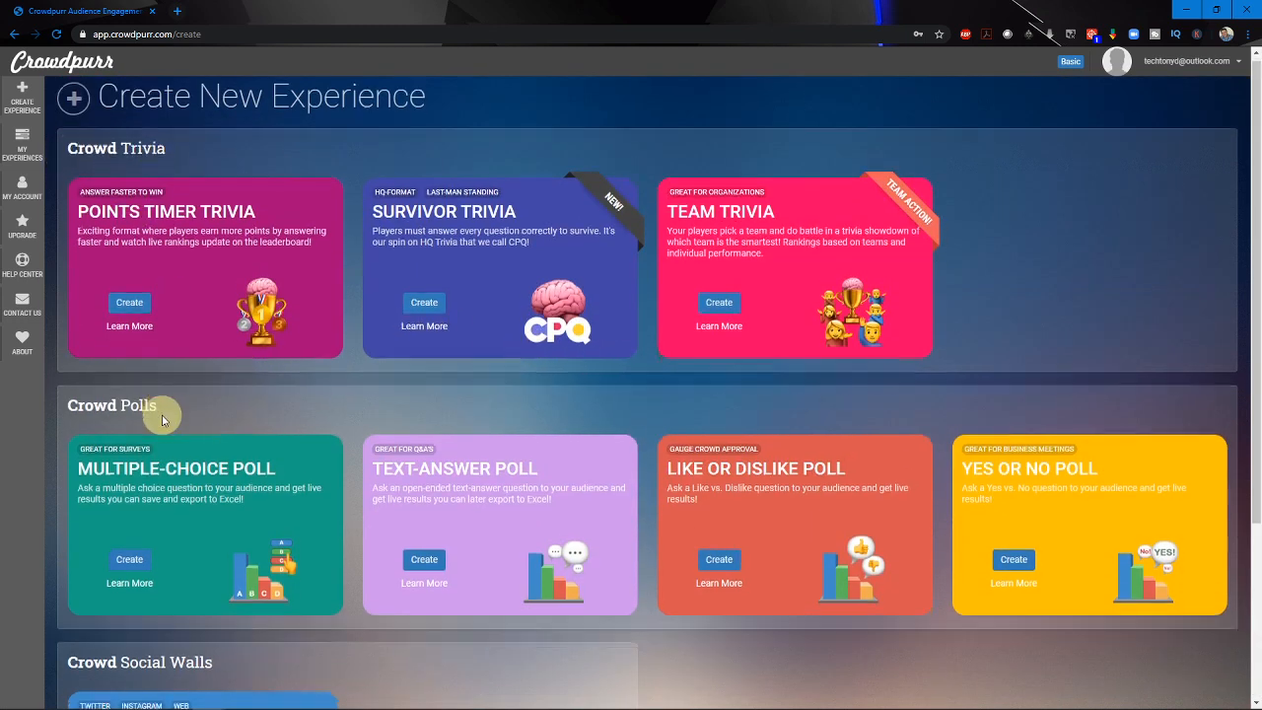
pyautogui.scroll(-2, 177, 406)
pyautogui.scroll(-2, 168, 525)
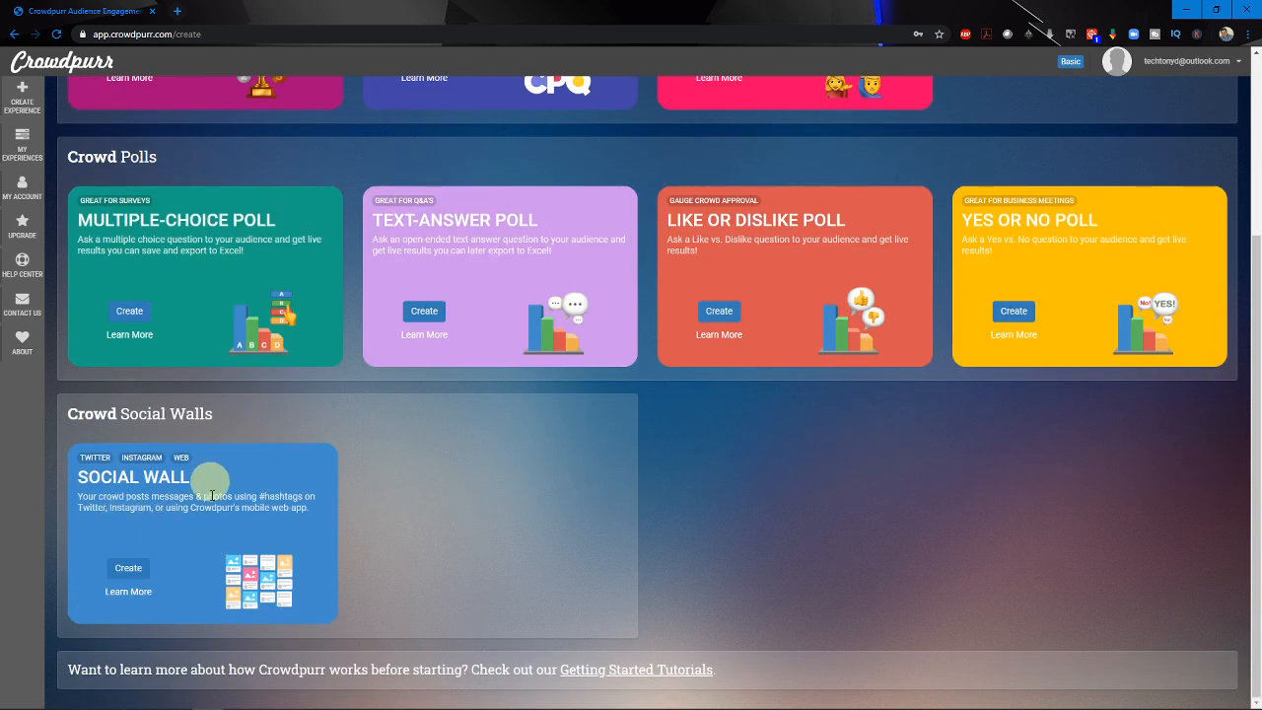
pyautogui.scroll(4, 443, 519)
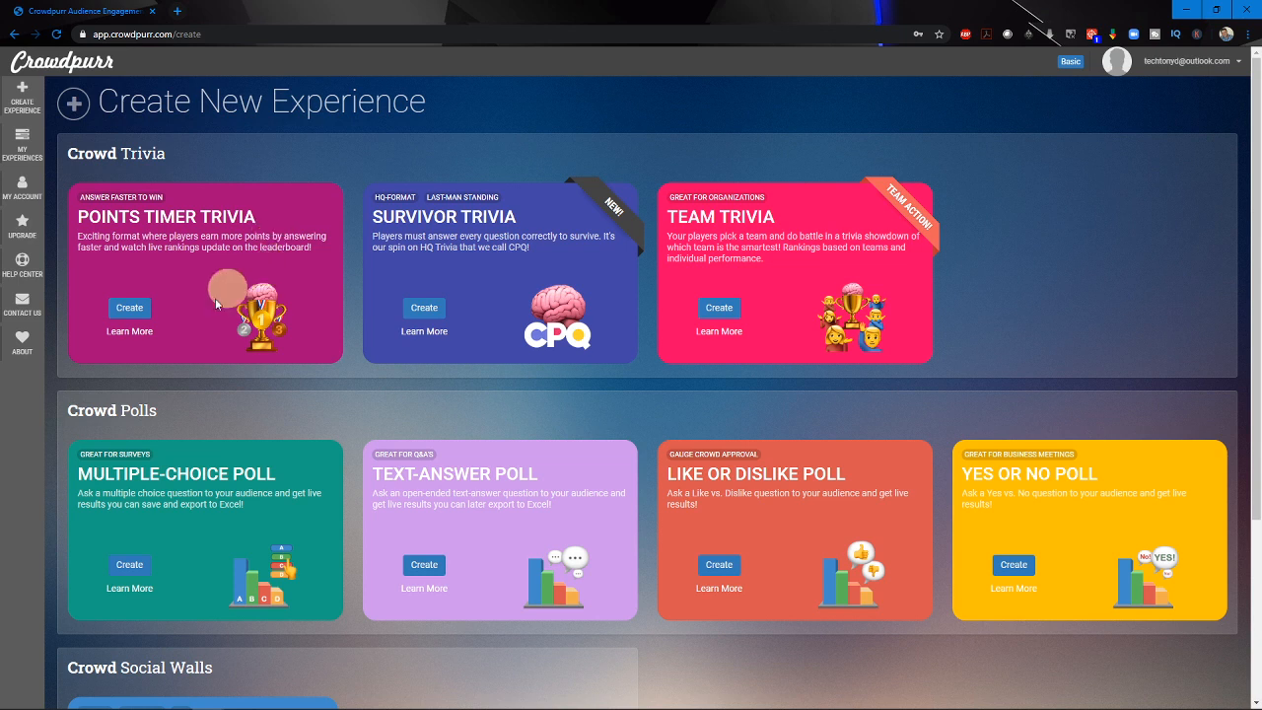
# Start a new Points Timer Trivia experience and set its question count to 10
pyautogui.click(140, 315)
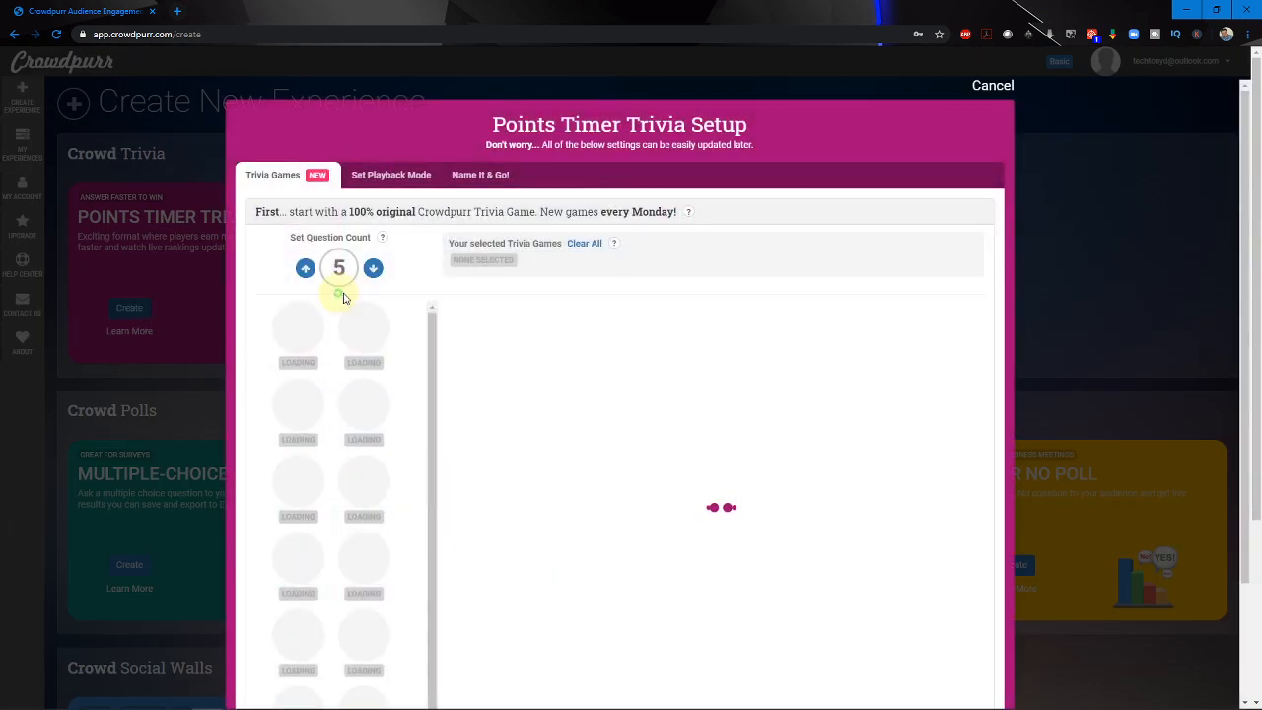
pyautogui.scroll(-2, 656, 272)
pyautogui.scroll(2, 670, 280)
pyautogui.scroll(-1, 670, 281)
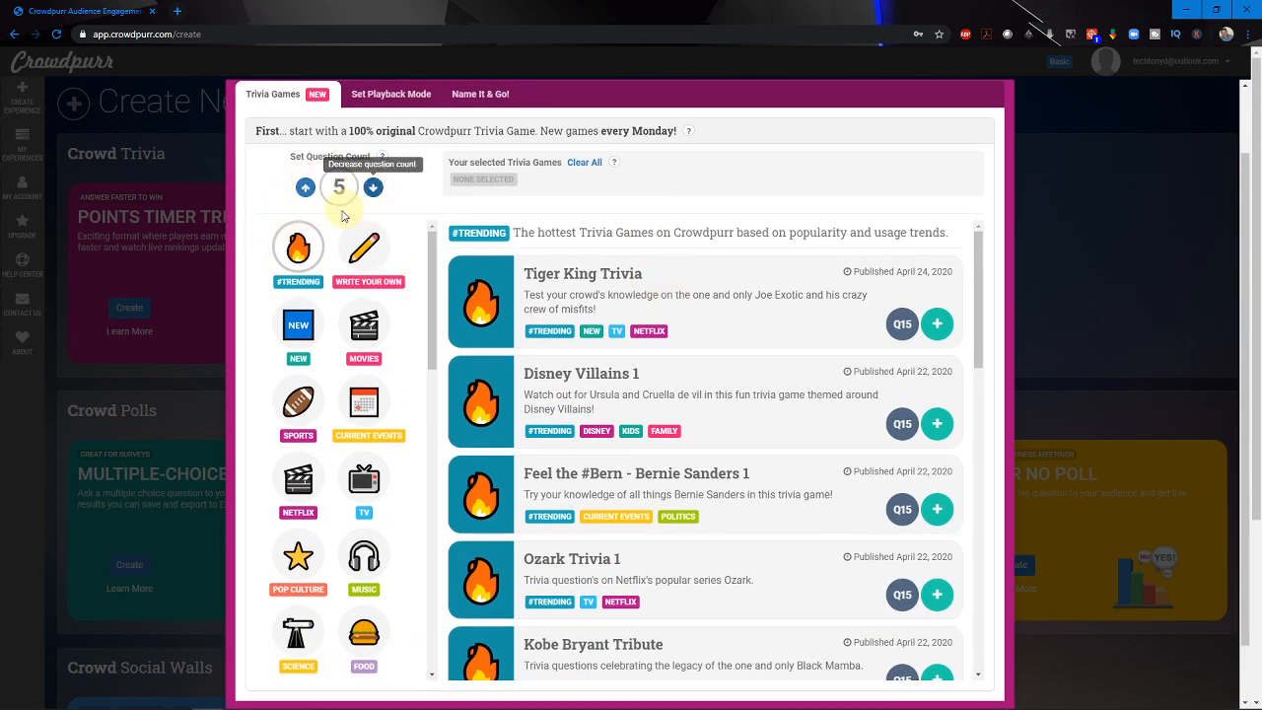
pyautogui.click(307, 189)
pyautogui.click(307, 189)
pyautogui.click(306, 189)
pyautogui.click(307, 190)
pyautogui.click(306, 189)
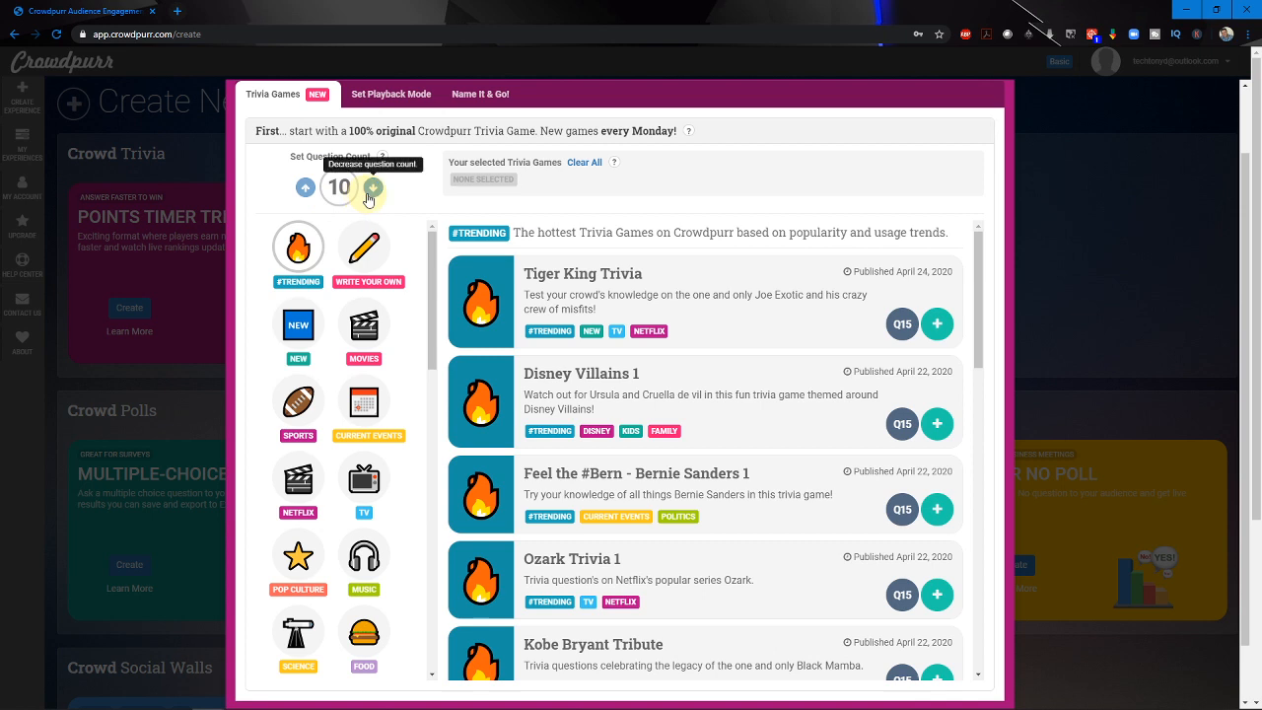
# Browse the trivia categories, add the write-your-own Ten Question Multiple Choice Trivia game, and continue to the playback mode settings
pyautogui.scroll(-10, 340, 488)
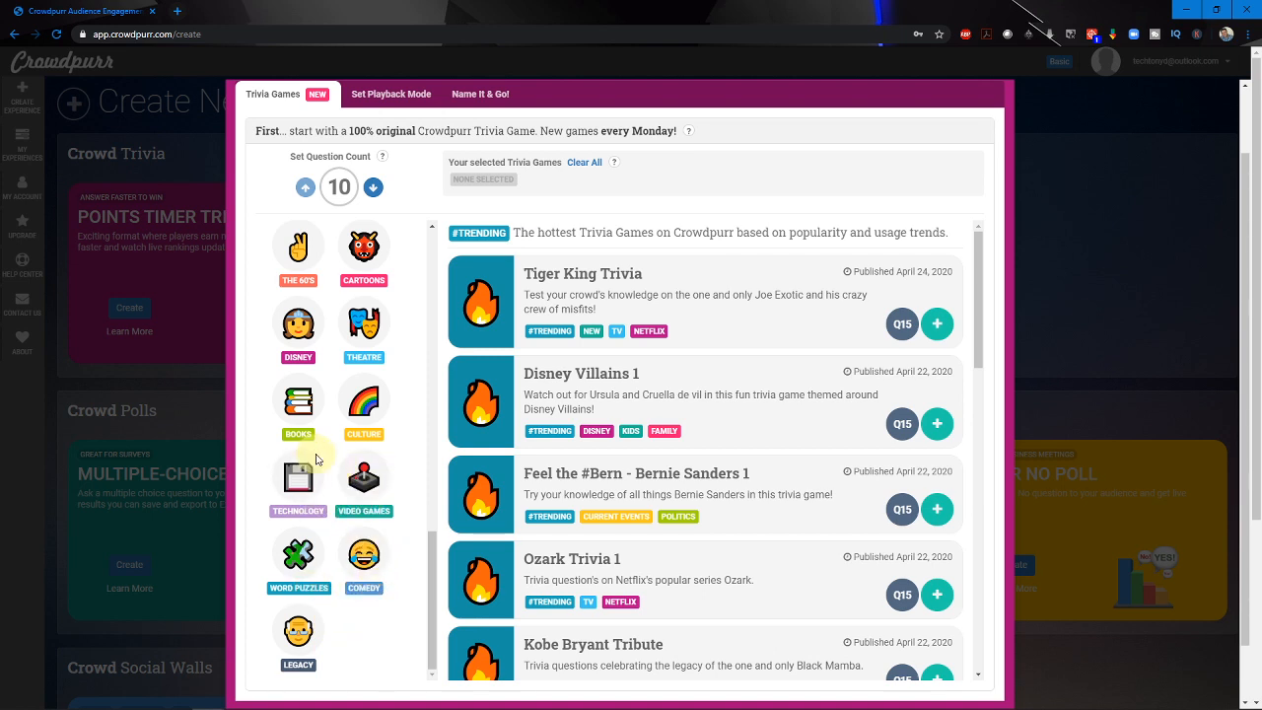
pyautogui.scroll(3, 332, 466)
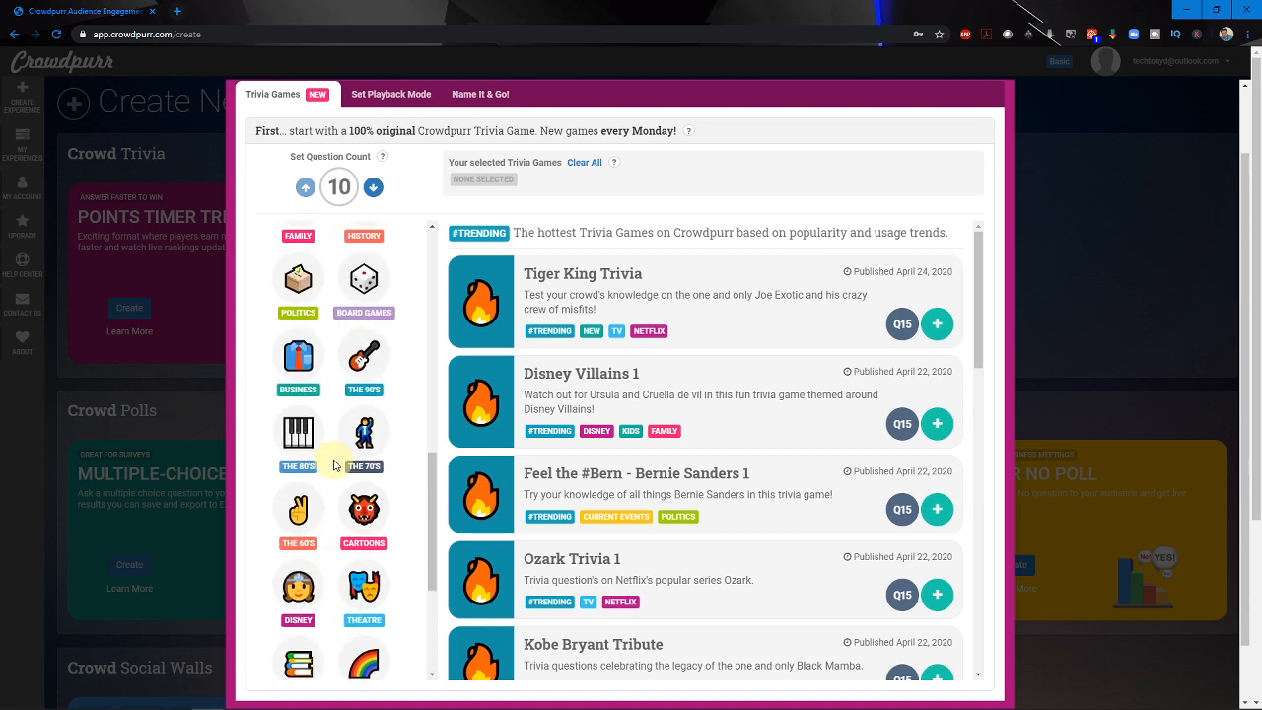
pyautogui.scroll(6, 332, 465)
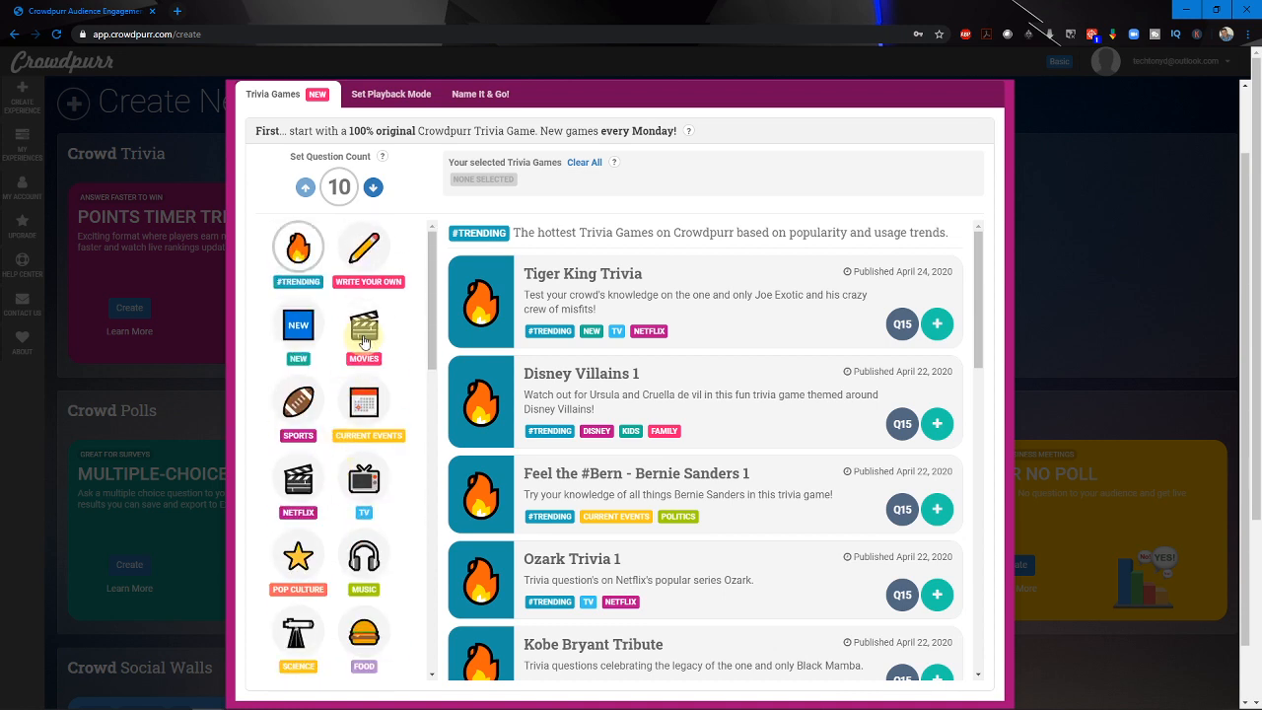
pyautogui.click(366, 250)
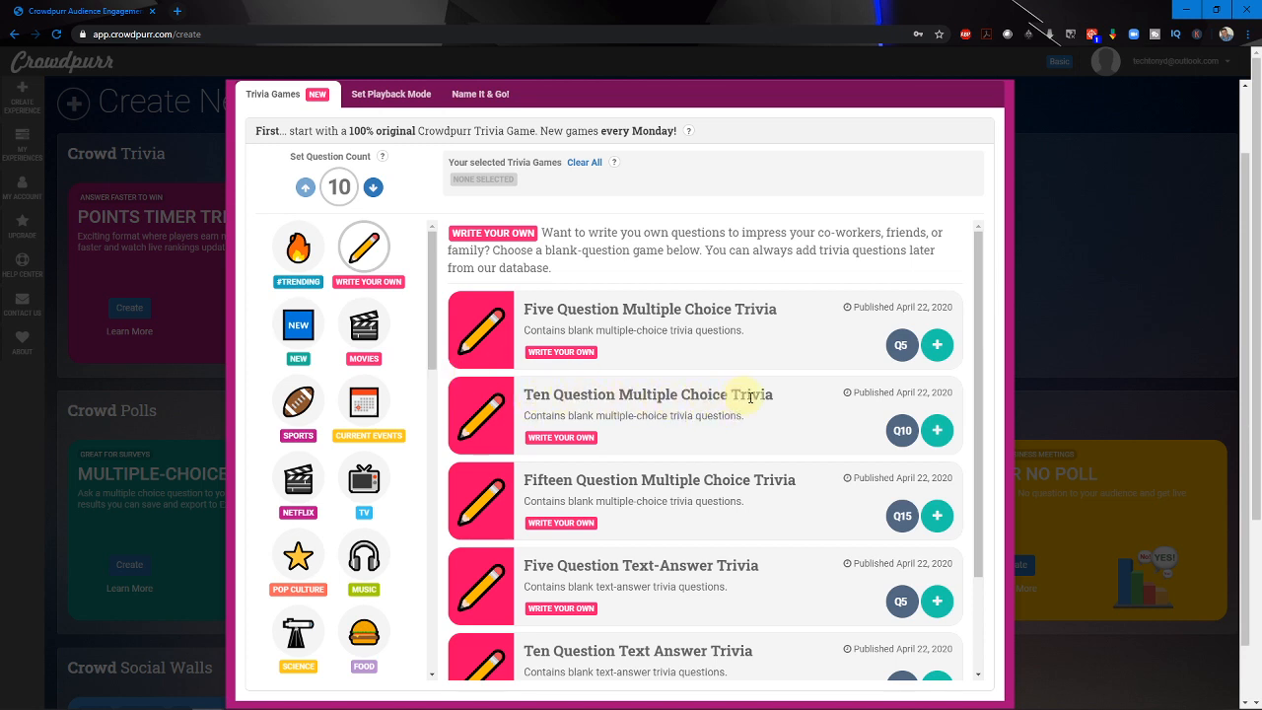
pyautogui.click(935, 432)
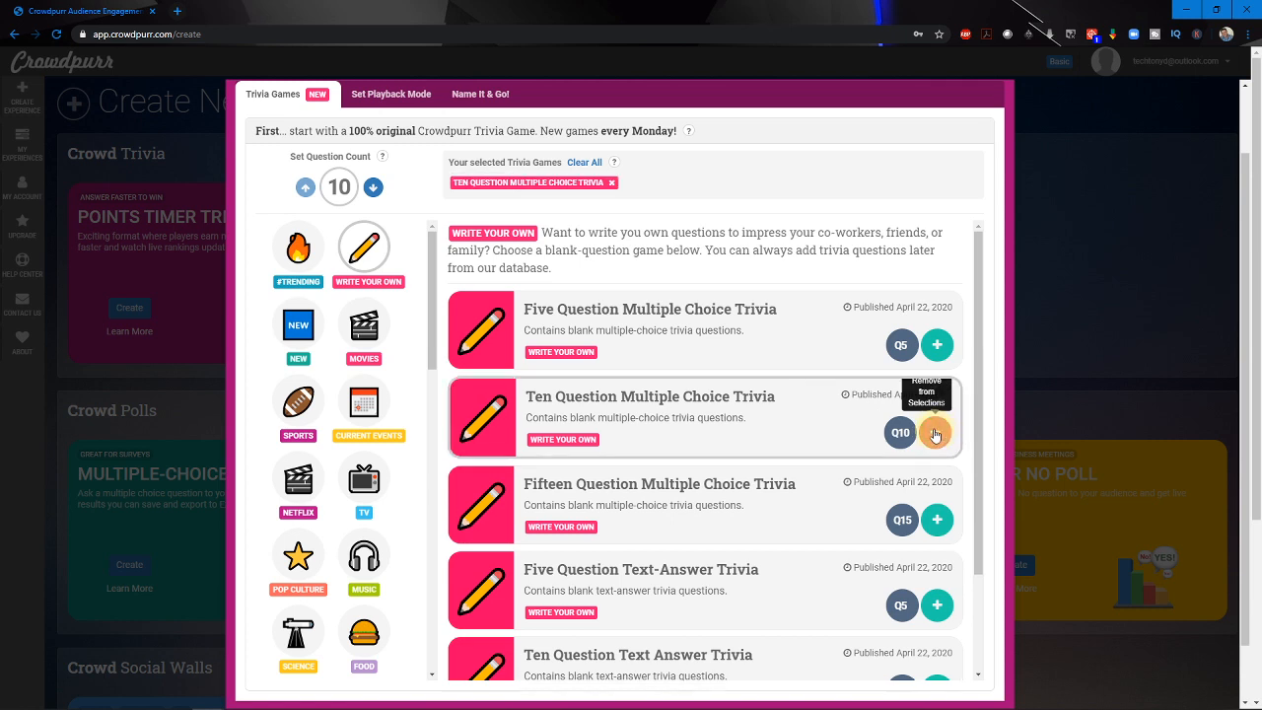
pyautogui.scroll(-2, 828, 392)
pyautogui.scroll(-2, 975, 483)
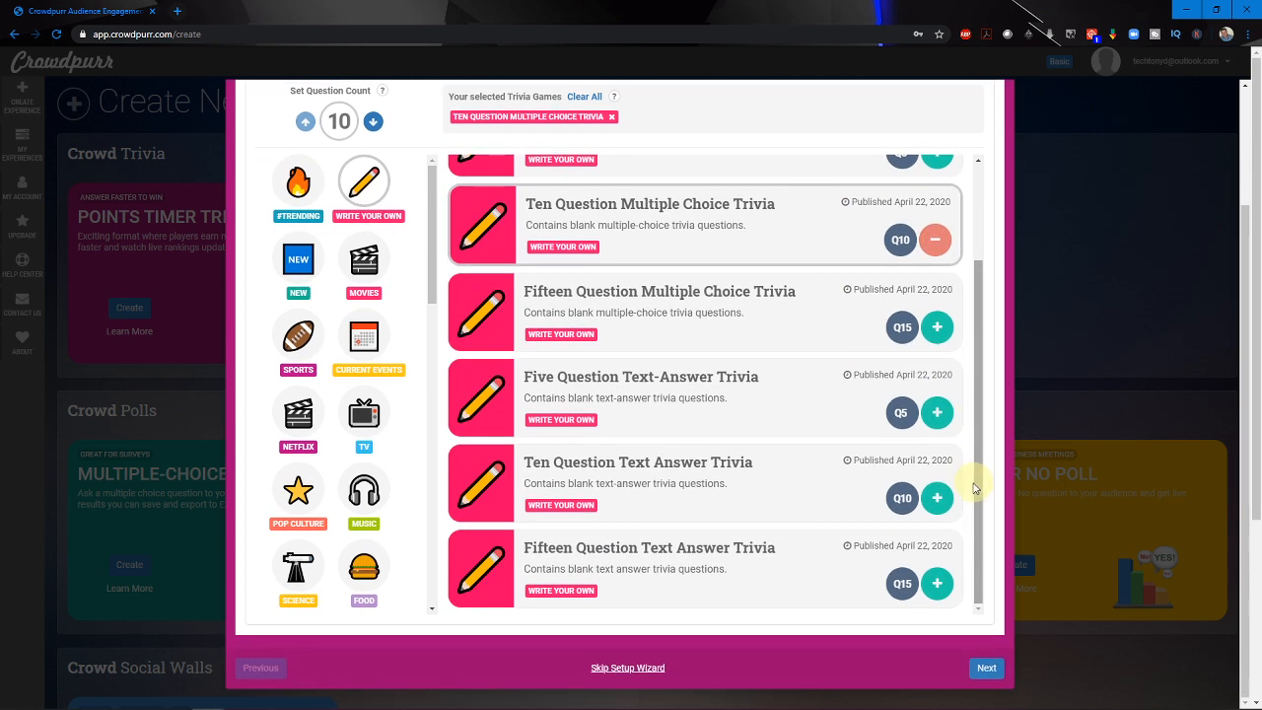
pyautogui.click(985, 669)
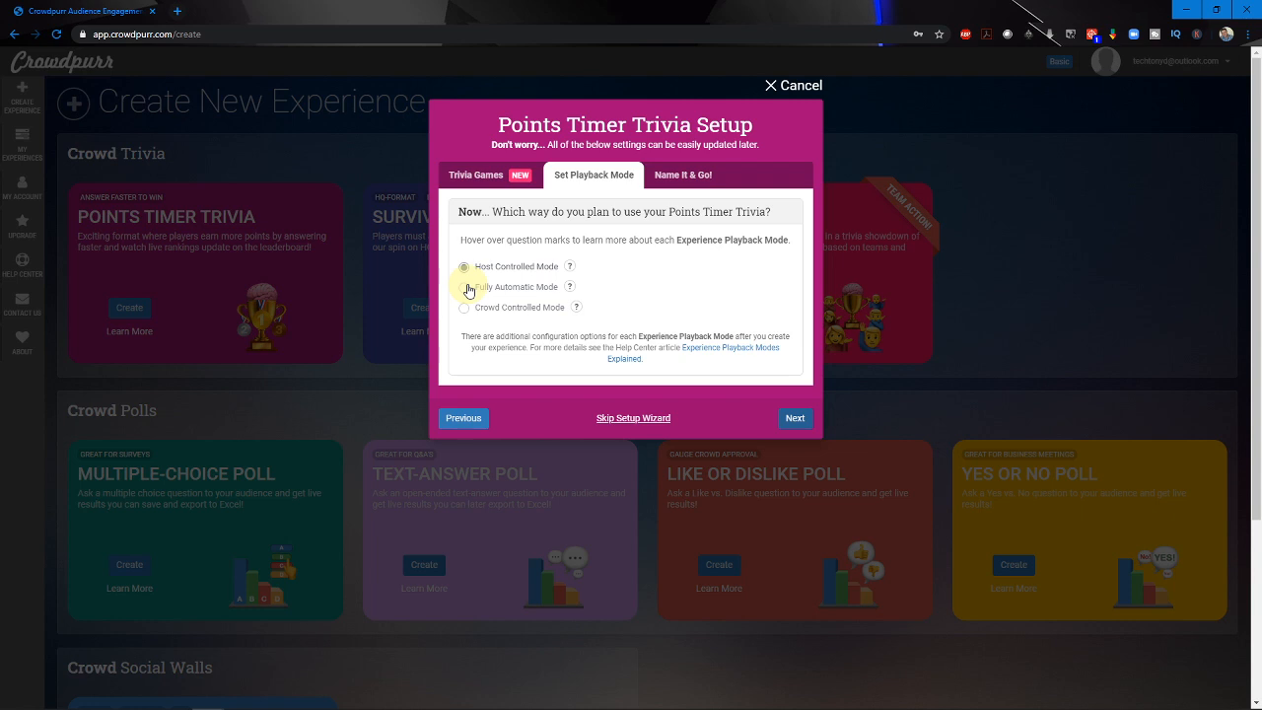
# Choose Host Controlled Mode as the playback mode and continue to the naming stage
pyautogui.click(495, 272)
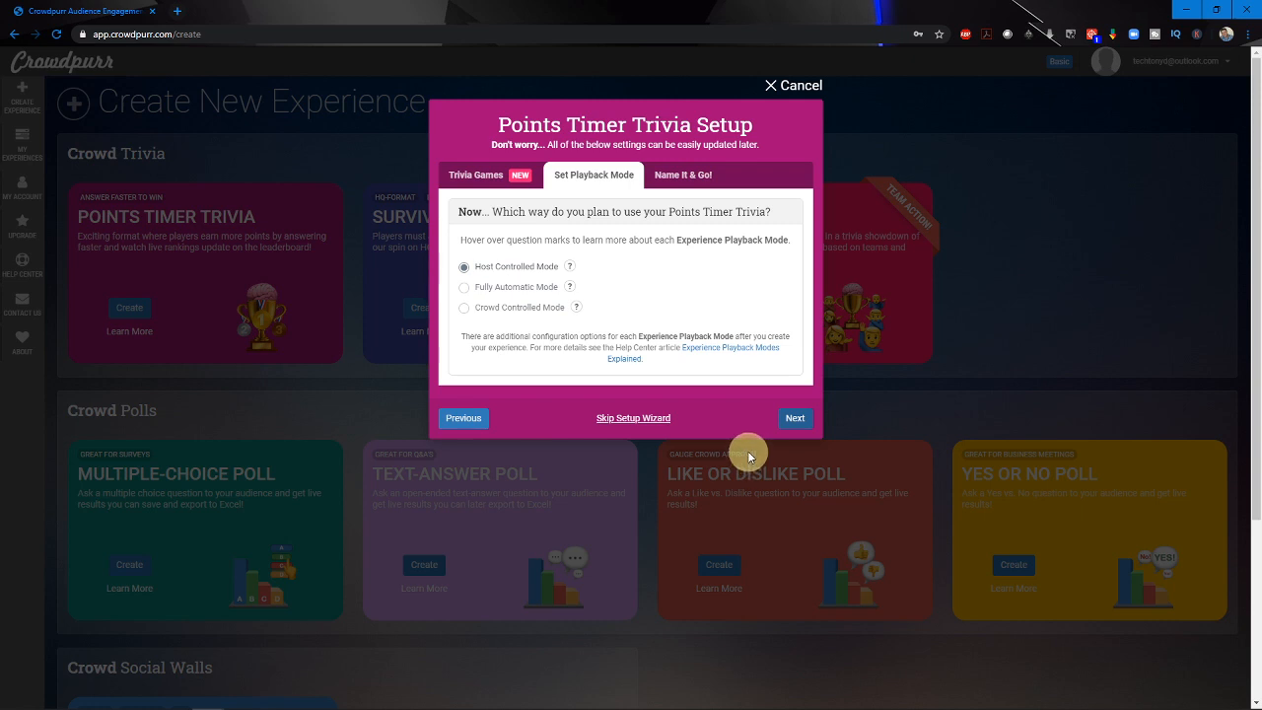
pyautogui.click(791, 419)
pyautogui.click(791, 420)
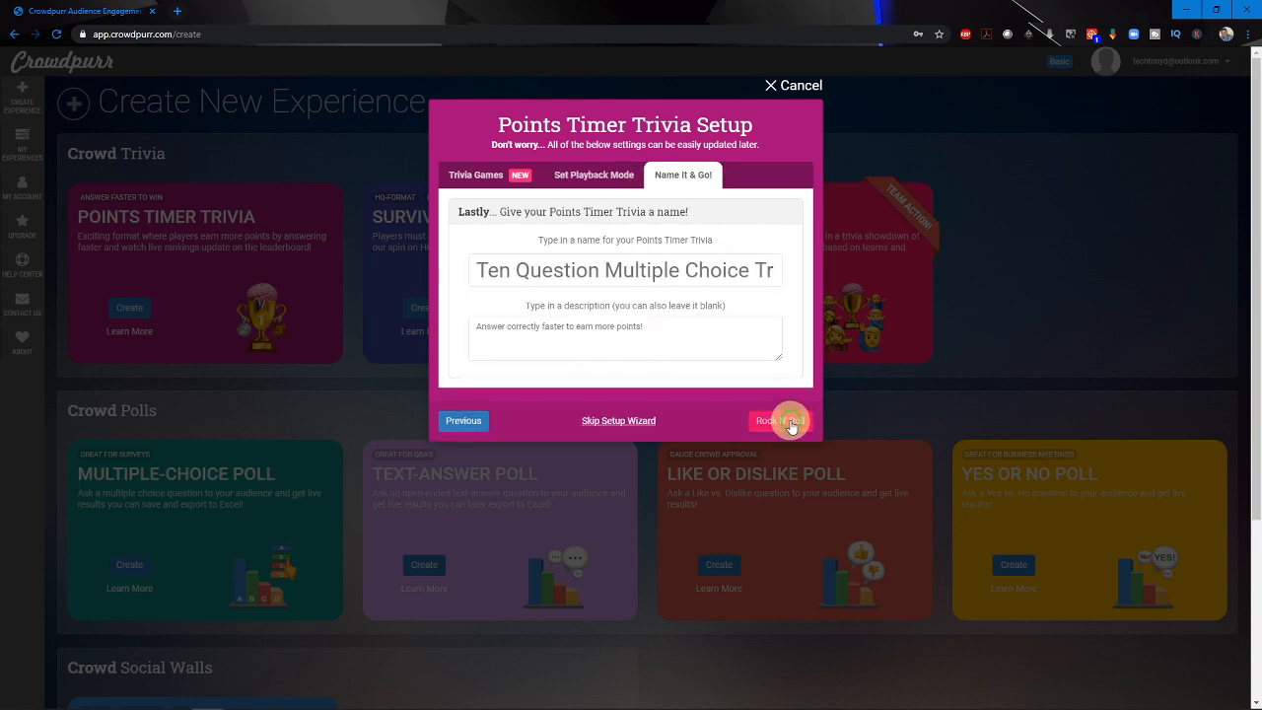
# Replace the trivia's default name with "Youtube Quiz", keep the description, and create the experience
pyautogui.click(618, 276)
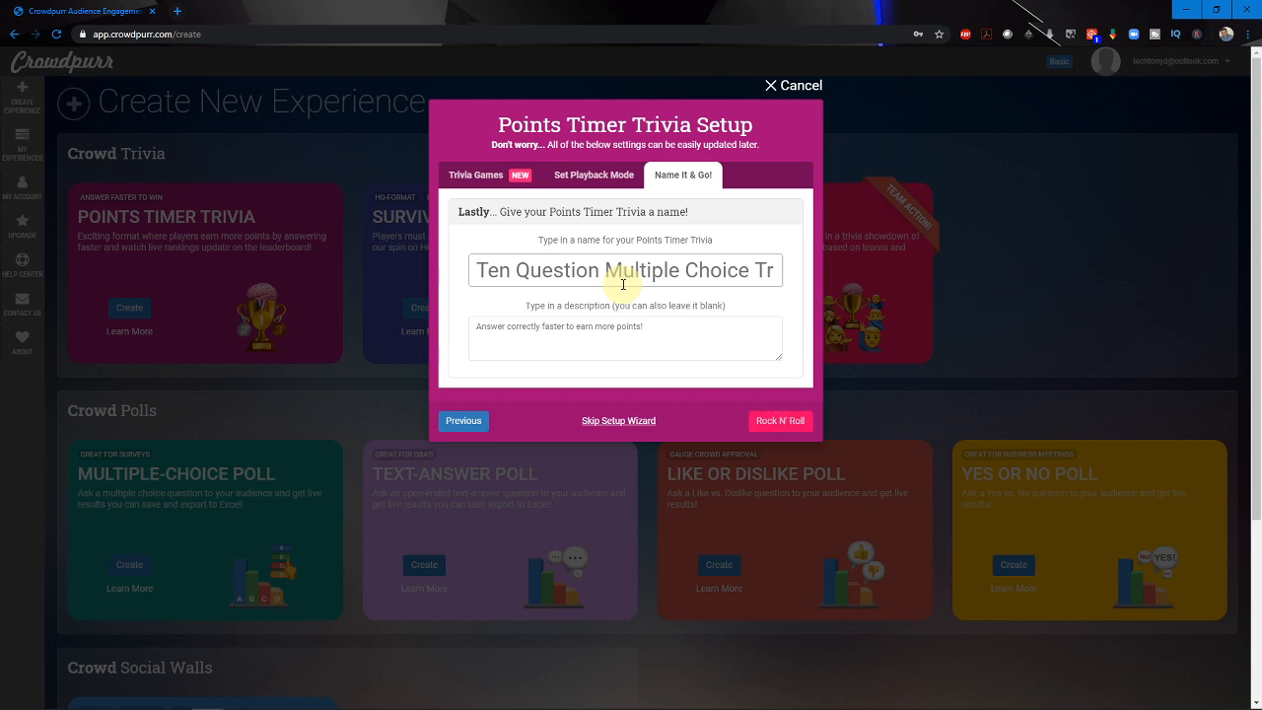
pyautogui.press('BackSpace')
pyautogui.press('BackSpace')
pyautogui.press('BackSpace')
pyautogui.press('BackSpace')
pyautogui.press('BackSpace')
pyautogui.press('BackSpace')
pyautogui.press('BackSpace')
pyautogui.press('BackSpace')
pyautogui.press('BackSpace')
pyautogui.press('BackSpace')
pyautogui.press('BackSpace')
pyautogui.press('BackSpace')
pyautogui.press('BackSpace')
pyautogui.press('BackSpace')
pyautogui.press('Delete')
pyautogui.press('Delete')
pyautogui.press('Delete')
pyautogui.press('Delete')
pyautogui.press('Delete')
pyautogui.press('Delete')
pyautogui.press('Delete')
pyautogui.press('Delete')
pyautogui.press('Delete')
pyautogui.press('Delete')
pyautogui.press('Delete')
pyautogui.press('Delete')
pyautogui.press('Delete')
pyautogui.press('Delete')
pyautogui.press('Delete')
pyautogui.press('Delete')
pyautogui.press('Delete')
pyautogui.press('Delete')
pyautogui.press('Delete')
pyautogui.press('Delete')
pyautogui.press('Delete')
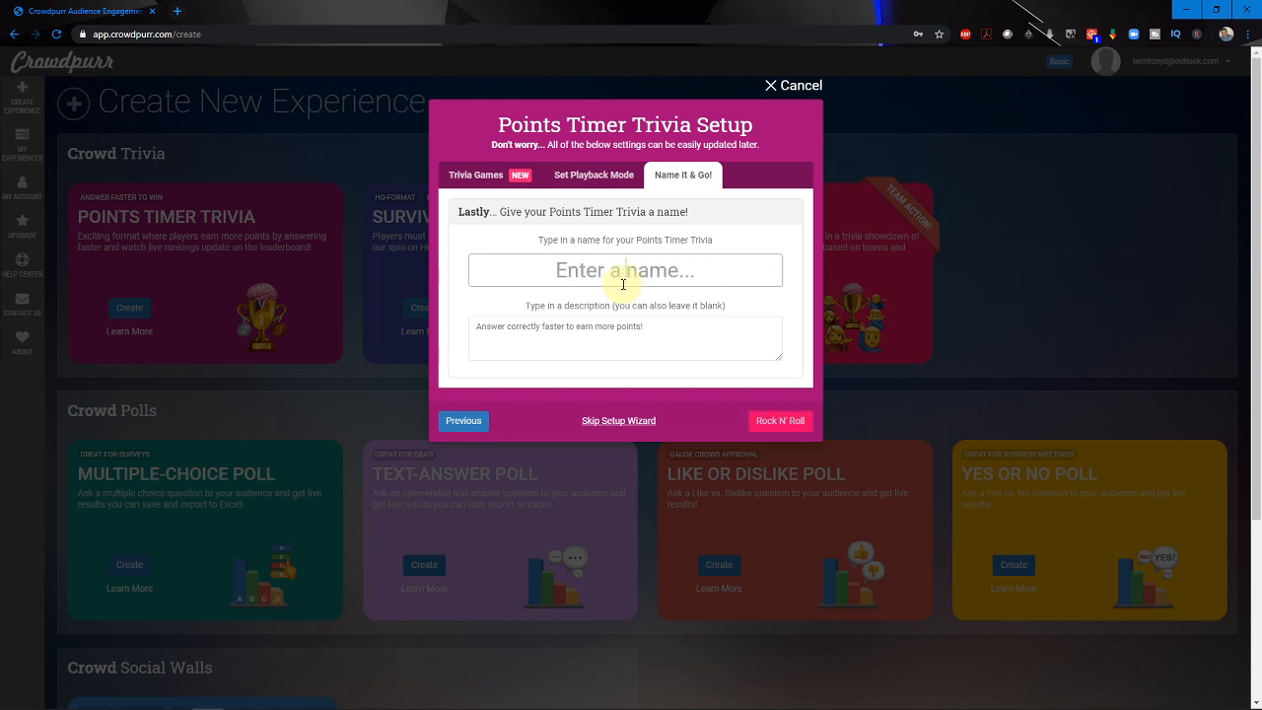
pyautogui.write('Yout')
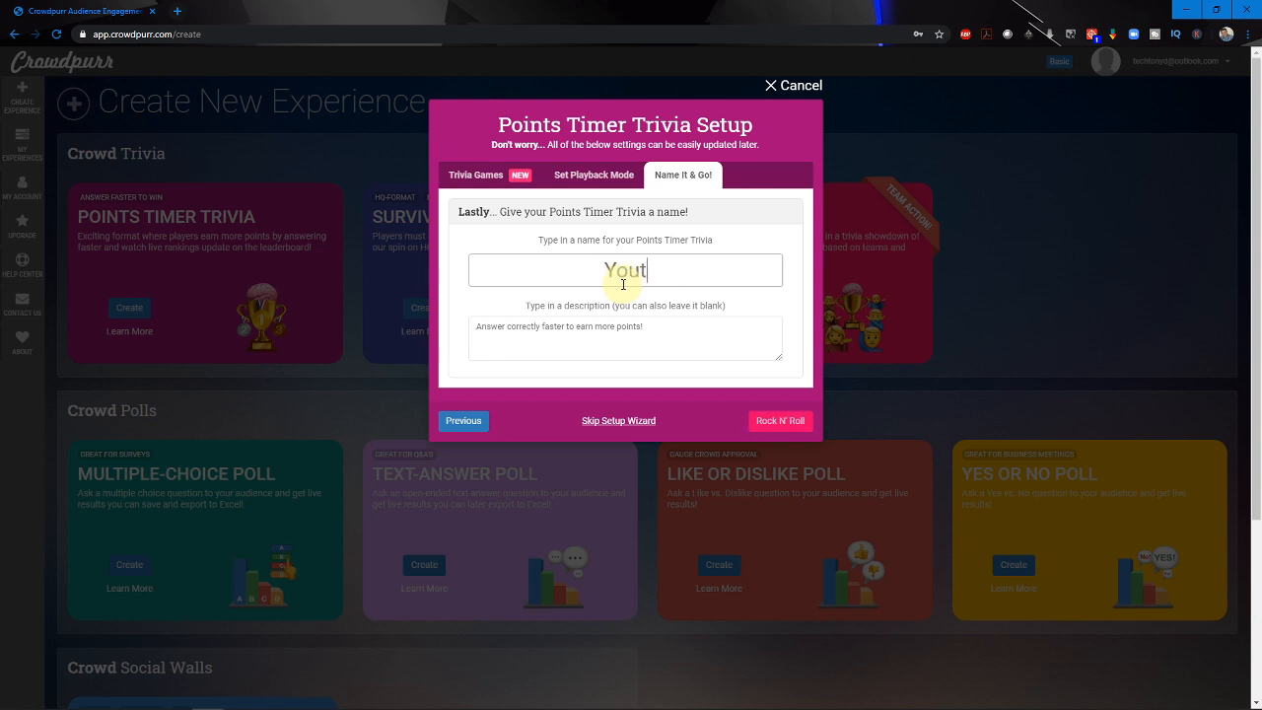
pyautogui.write('ube Quiz')
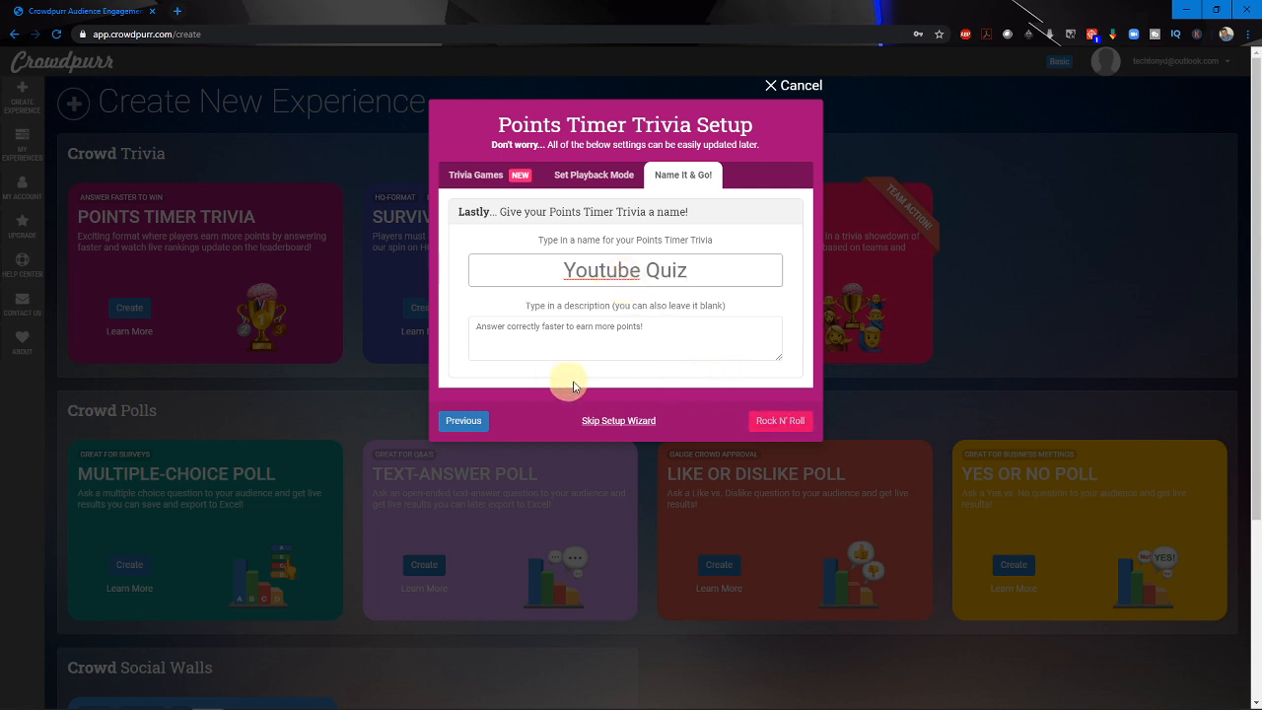
pyautogui.click(786, 424)
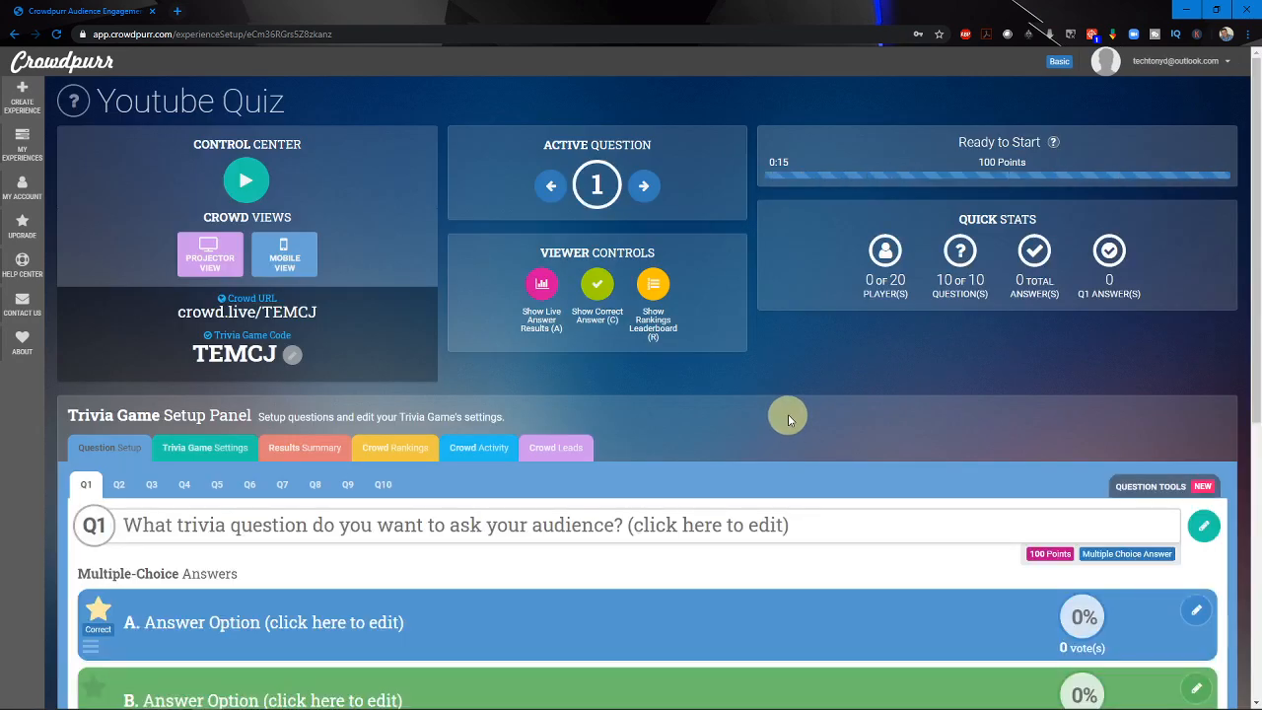
# Look over the question setup and replace question 1's text with one asking whether to subscribe to the presenter's channel
pyautogui.scroll(-5, 452, 519)
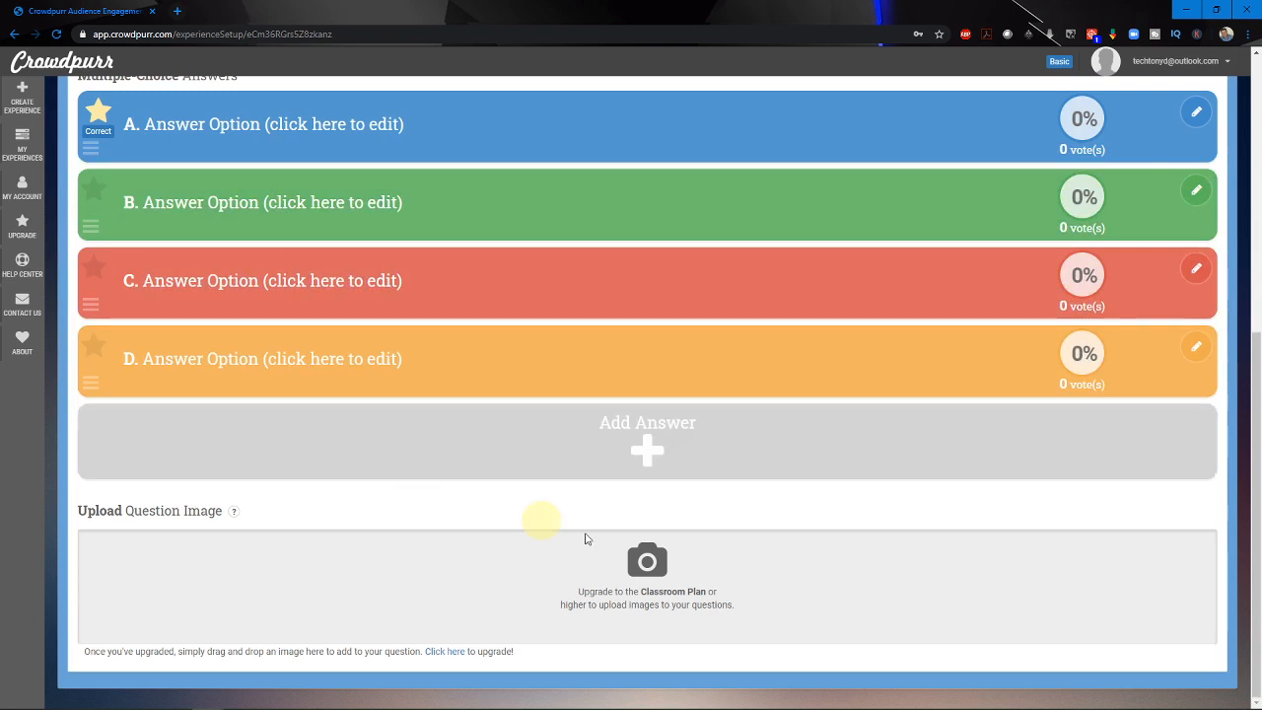
pyautogui.scroll(5, 487, 460)
pyautogui.scroll(-3, 228, 412)
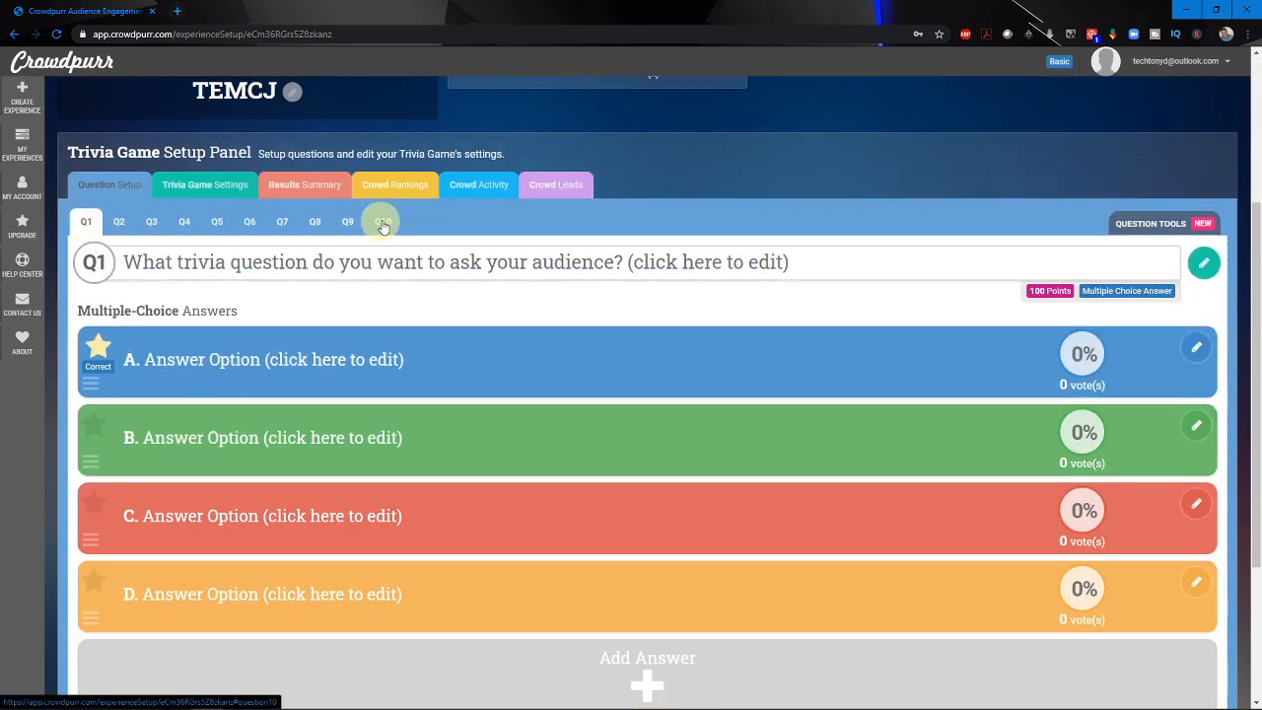
pyautogui.scroll(-1, 198, 365)
pyautogui.scroll(1, 177, 315)
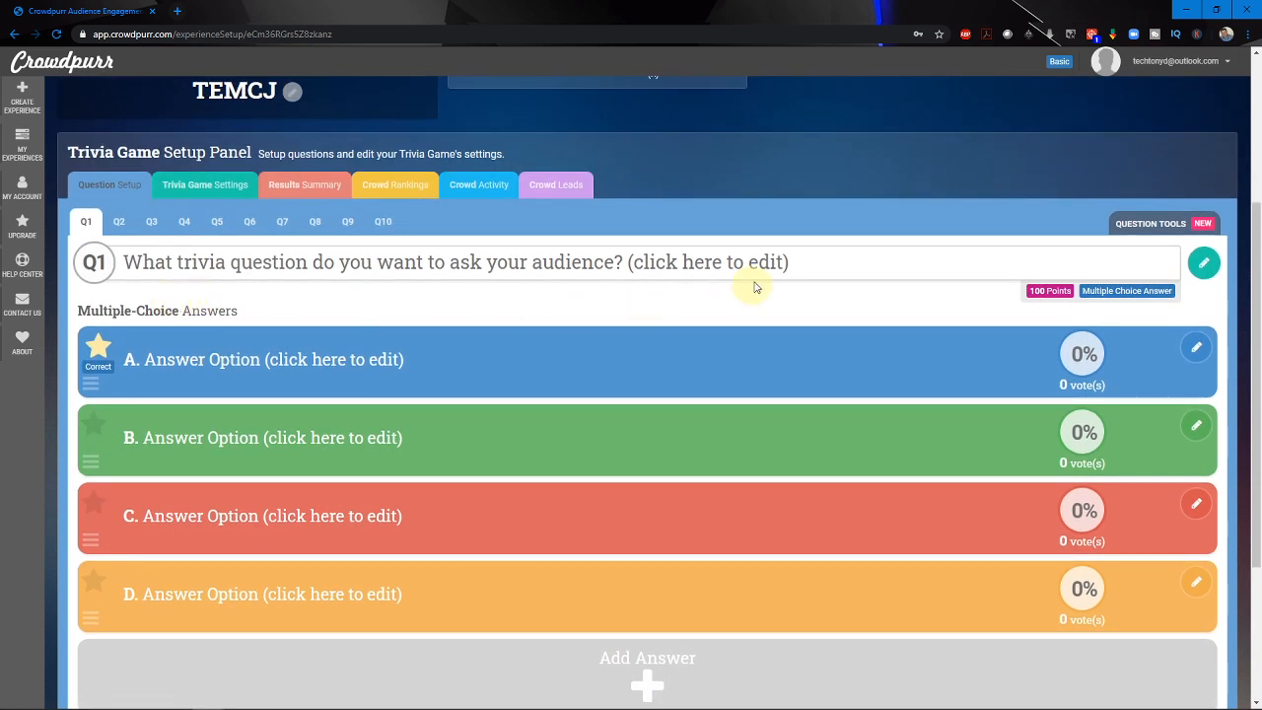
pyautogui.moveTo(788, 261); pyautogui.dragTo(126, 263)
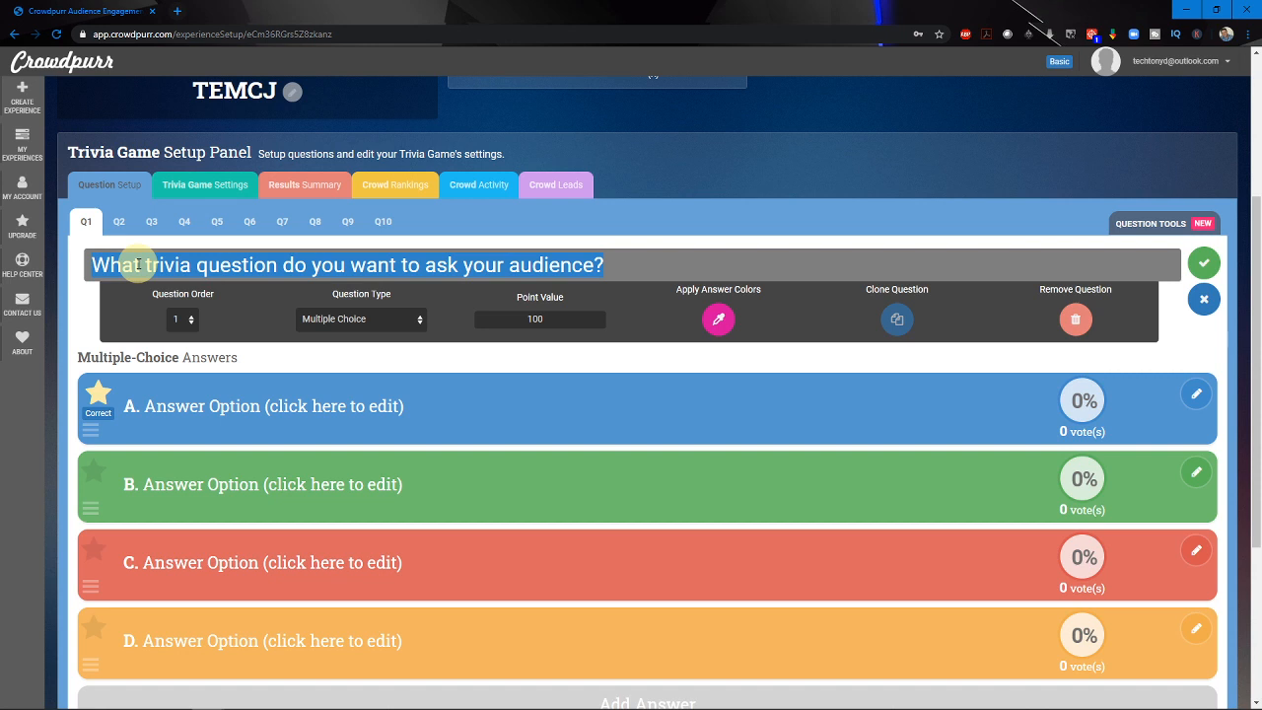
pyautogui.write("Should I subscribe to Tony's Channel?")
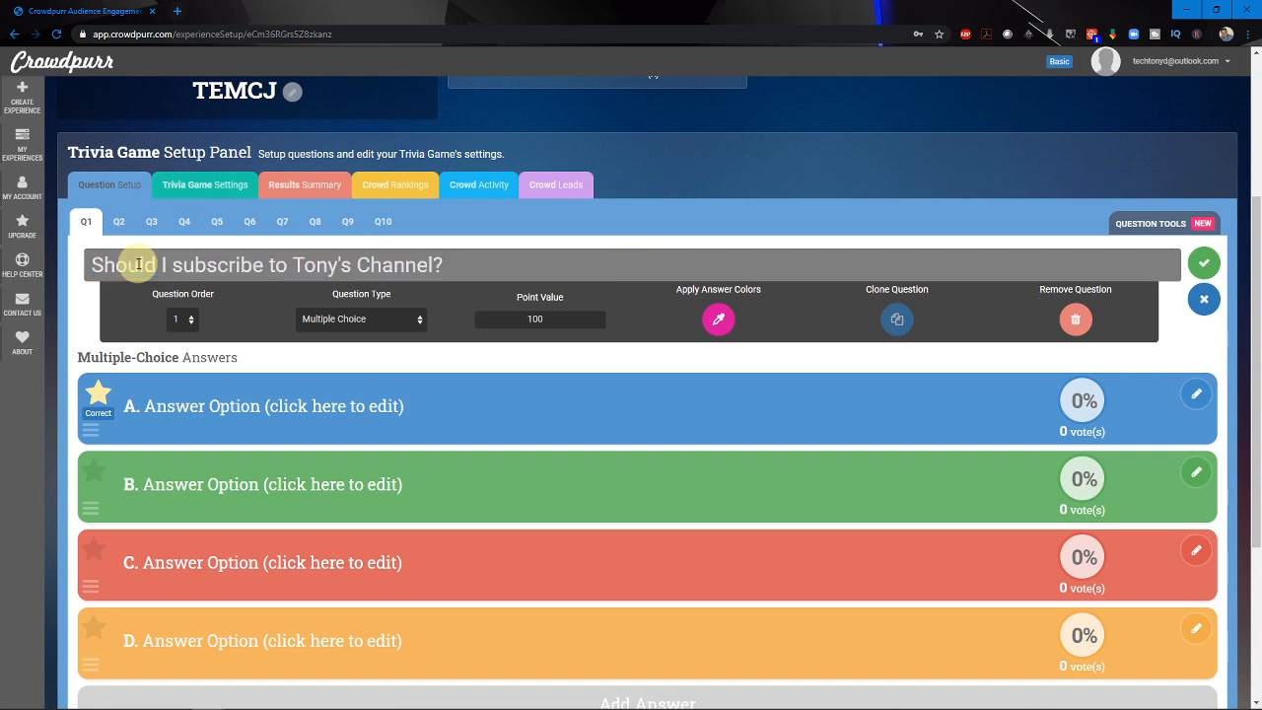
# Save question 1's text and mark answer option C as its correct answer
pyautogui.scroll(-2, 129, 276)
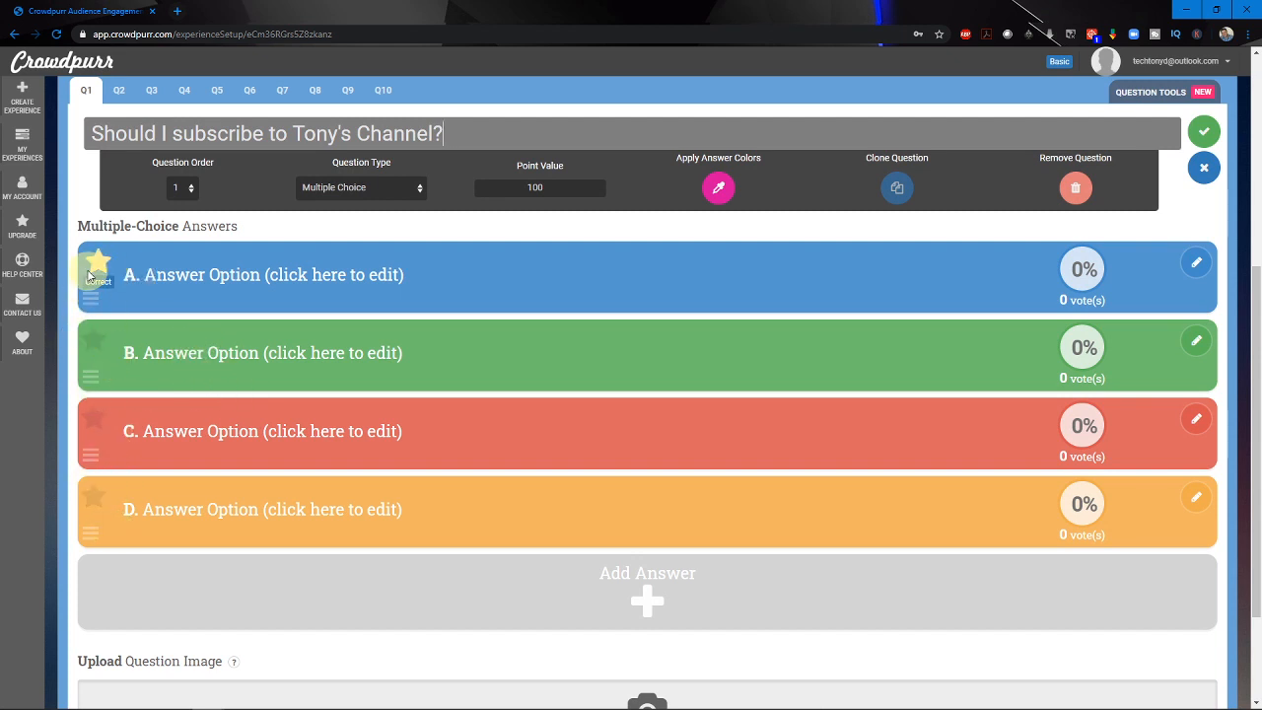
pyautogui.click(96, 353)
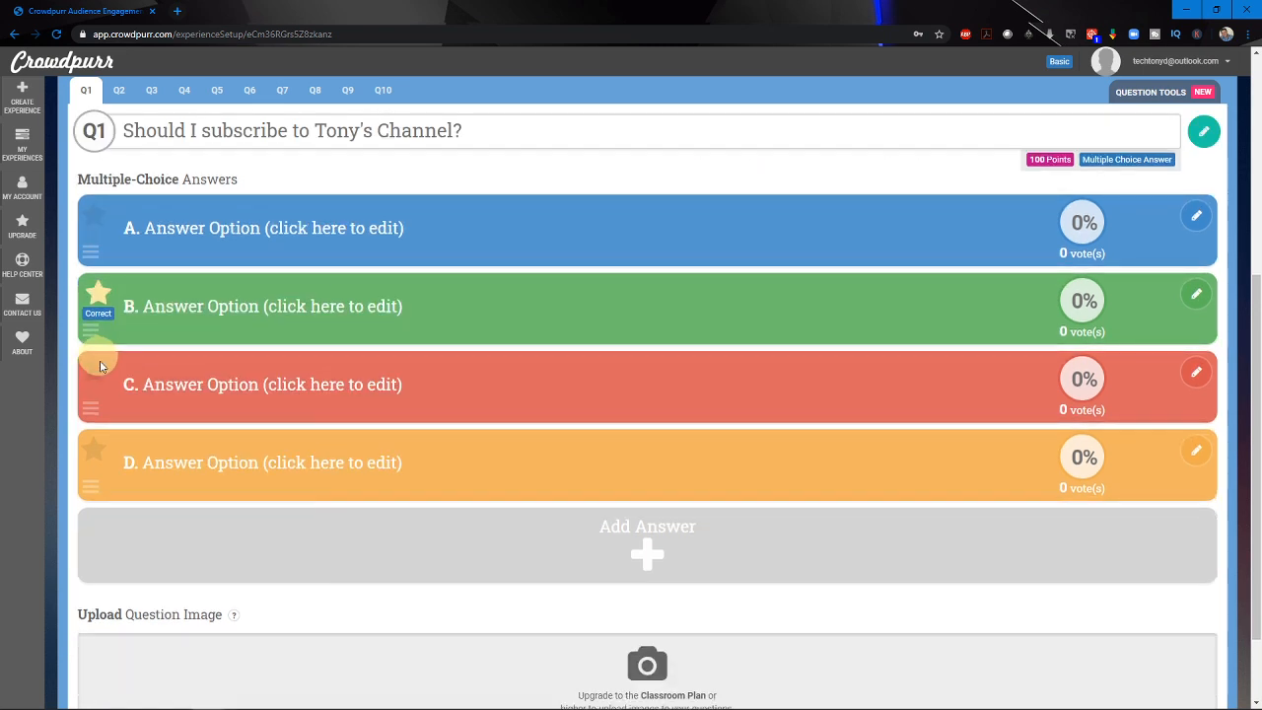
pyautogui.click(99, 377)
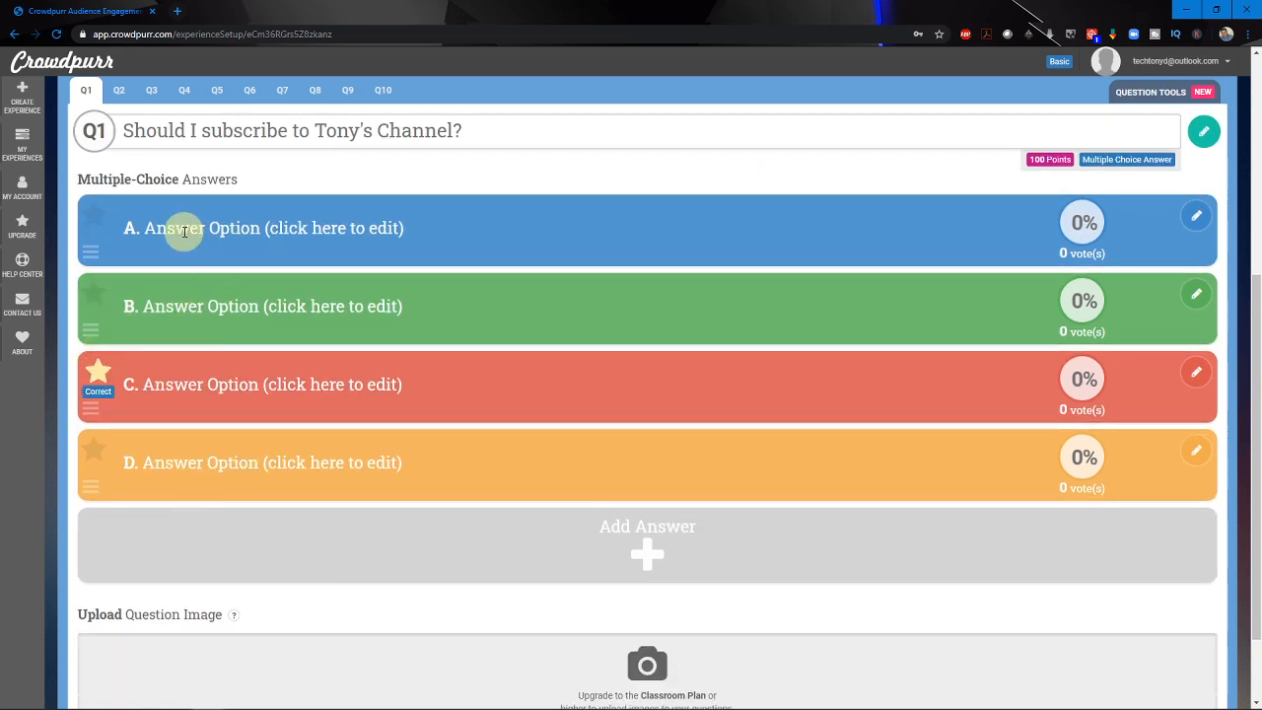
# Set question 1's answer C to "Yes" and answer A to "No"
pyautogui.click(202, 393)
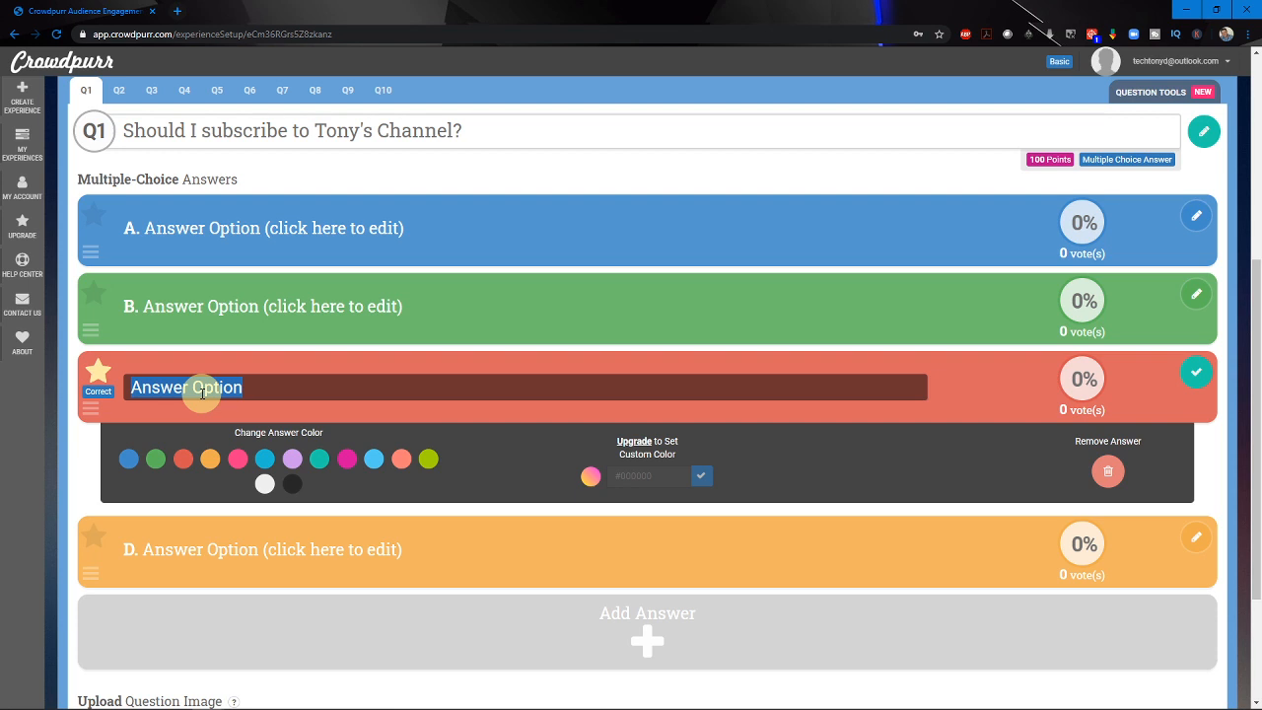
pyautogui.write('Yes')
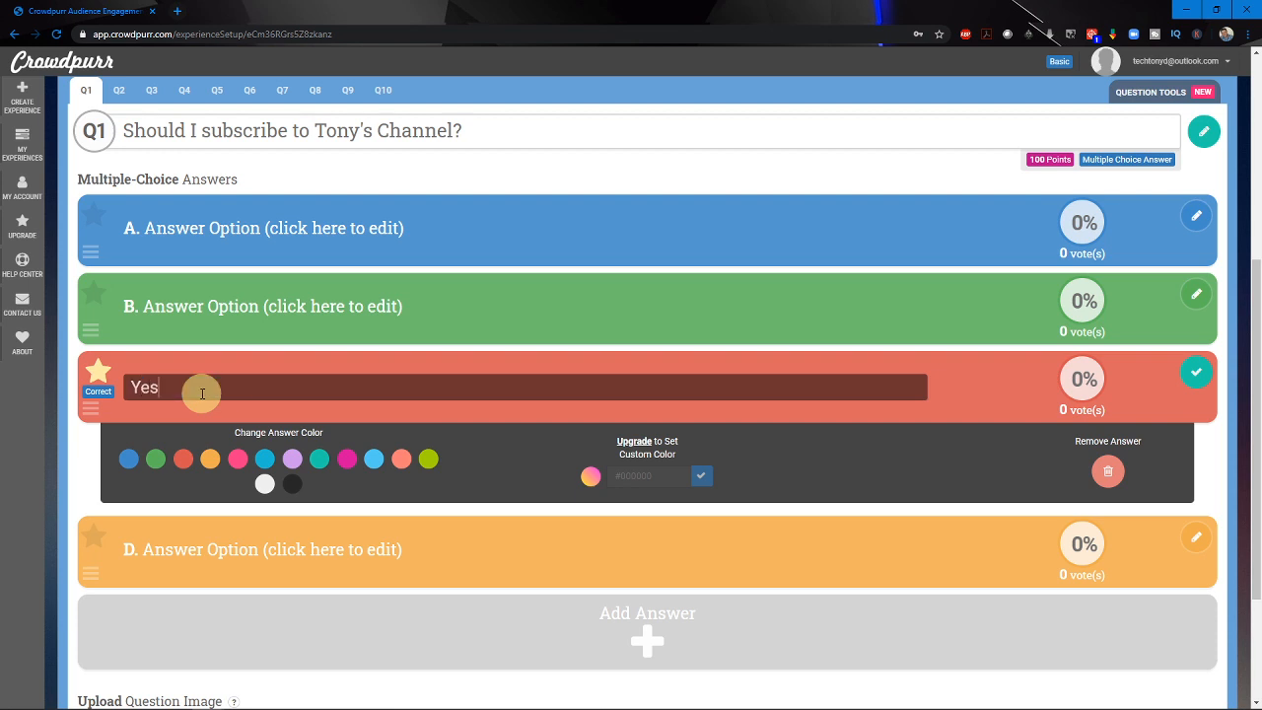
pyautogui.press('Return')
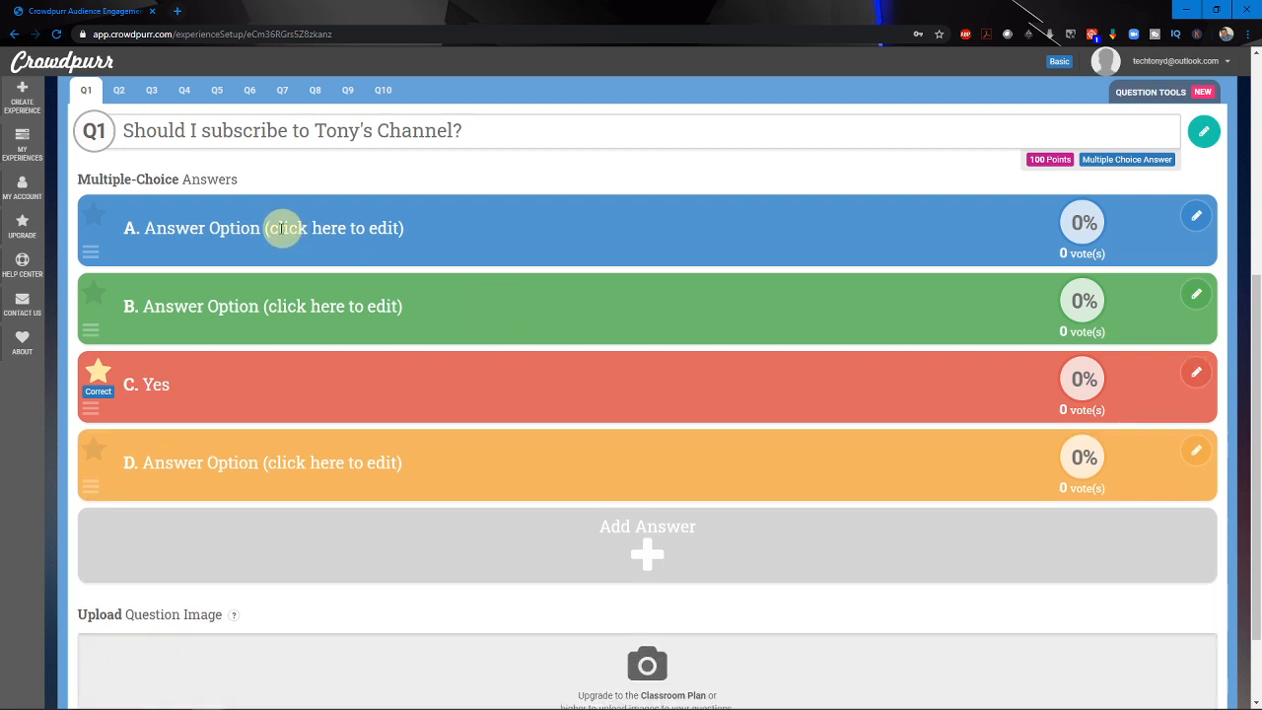
pyautogui.click(253, 228)
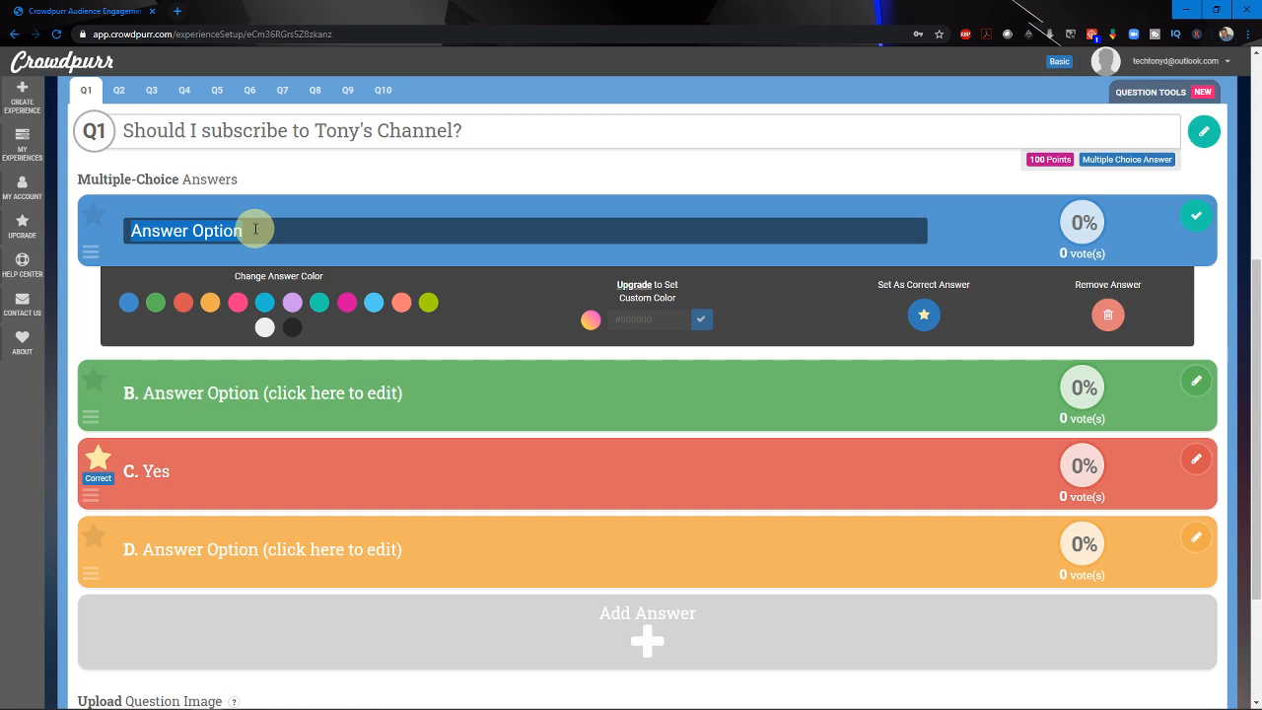
pyautogui.write('N')
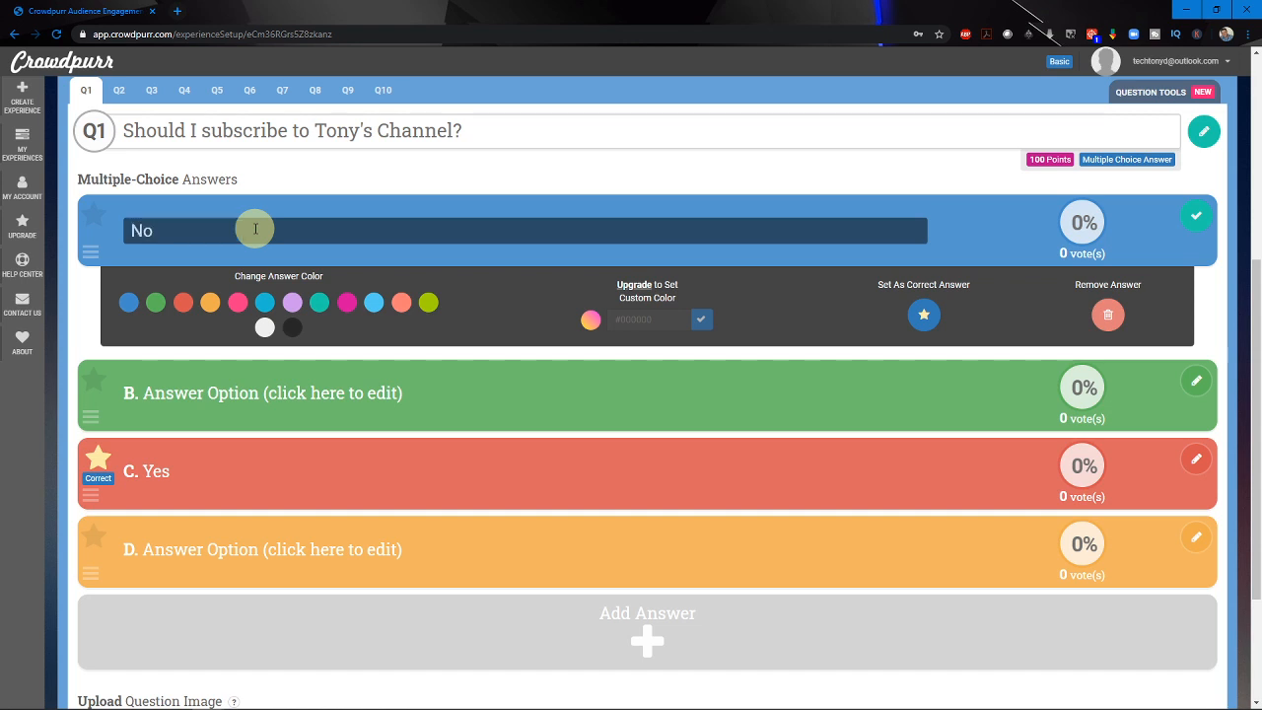
pyautogui.write('o')
# Set question 1's answer B to "Maybe" and answer D to "No", and save the answers
pyautogui.click(219, 394)
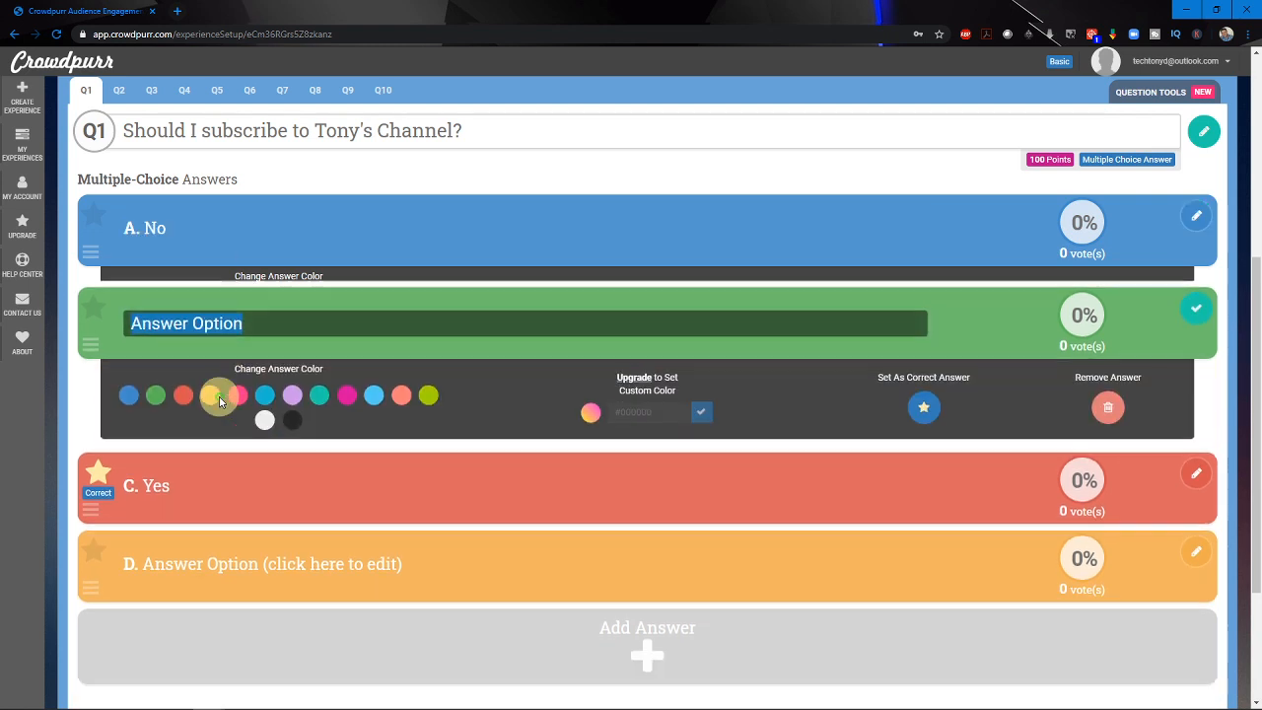
pyautogui.write('Ma')
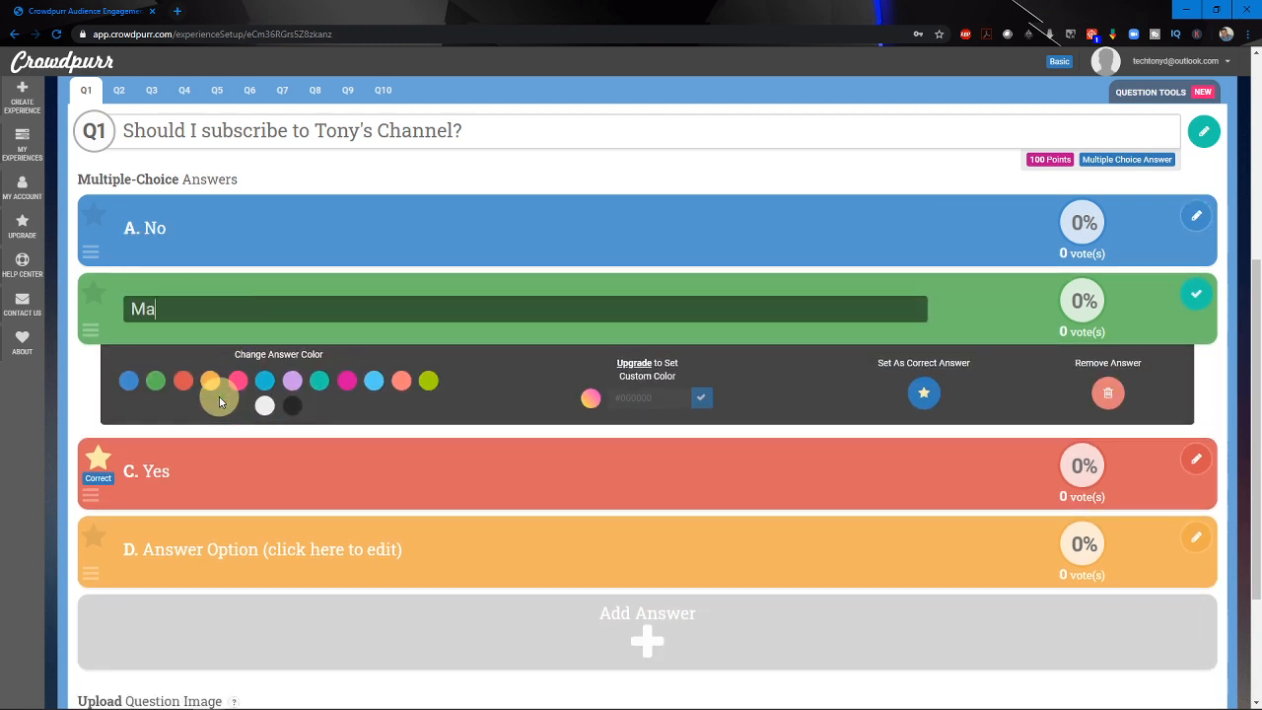
pyautogui.write('ybe')
pyautogui.click(203, 552)
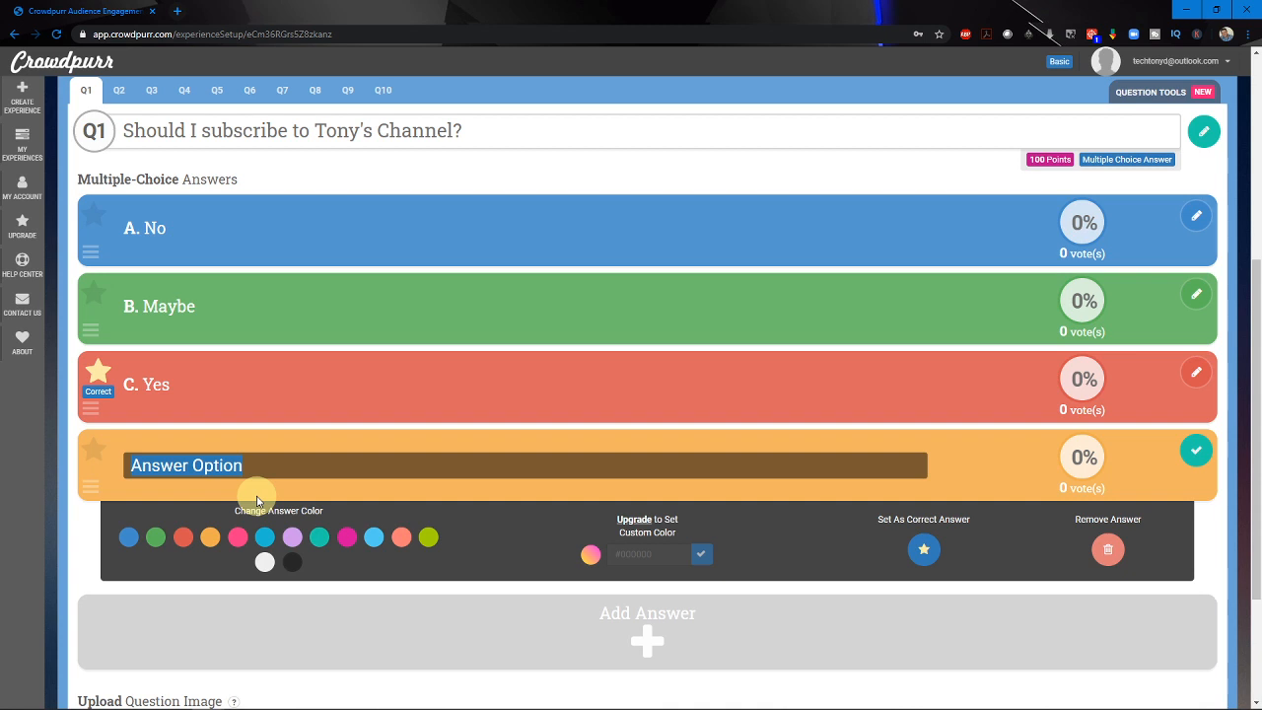
pyautogui.write('No')
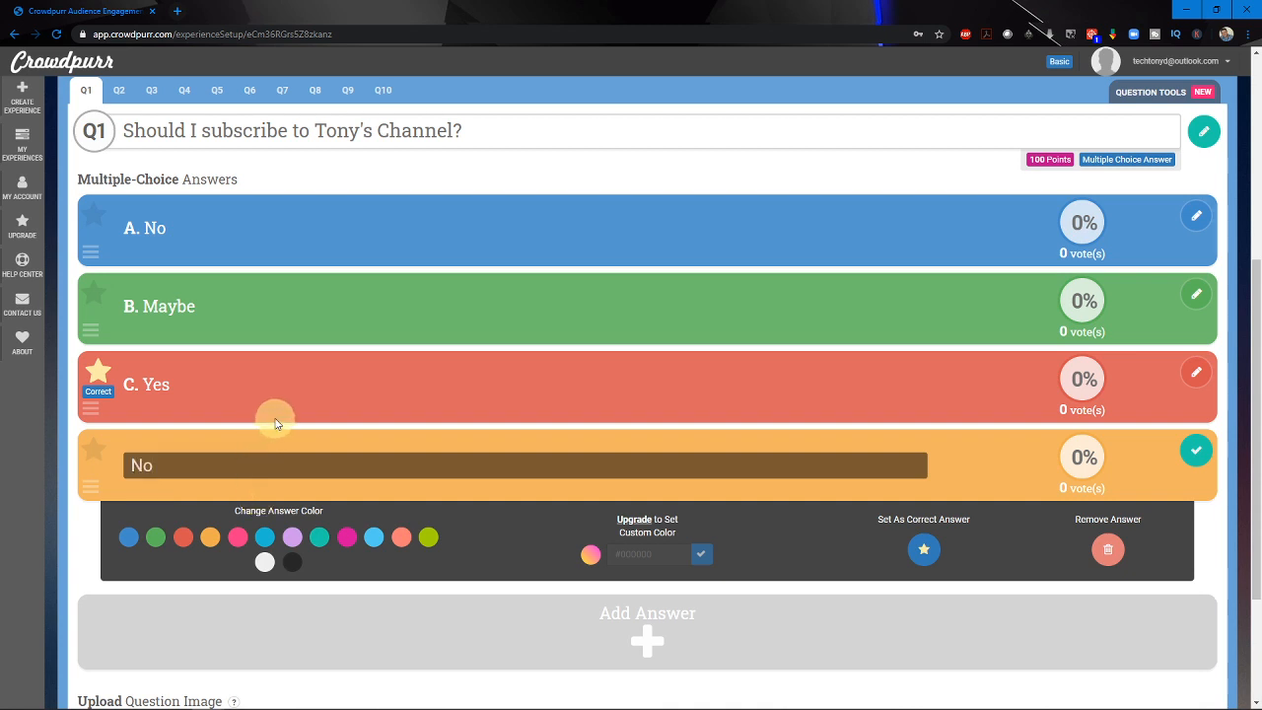
pyautogui.scroll(2, 274, 350)
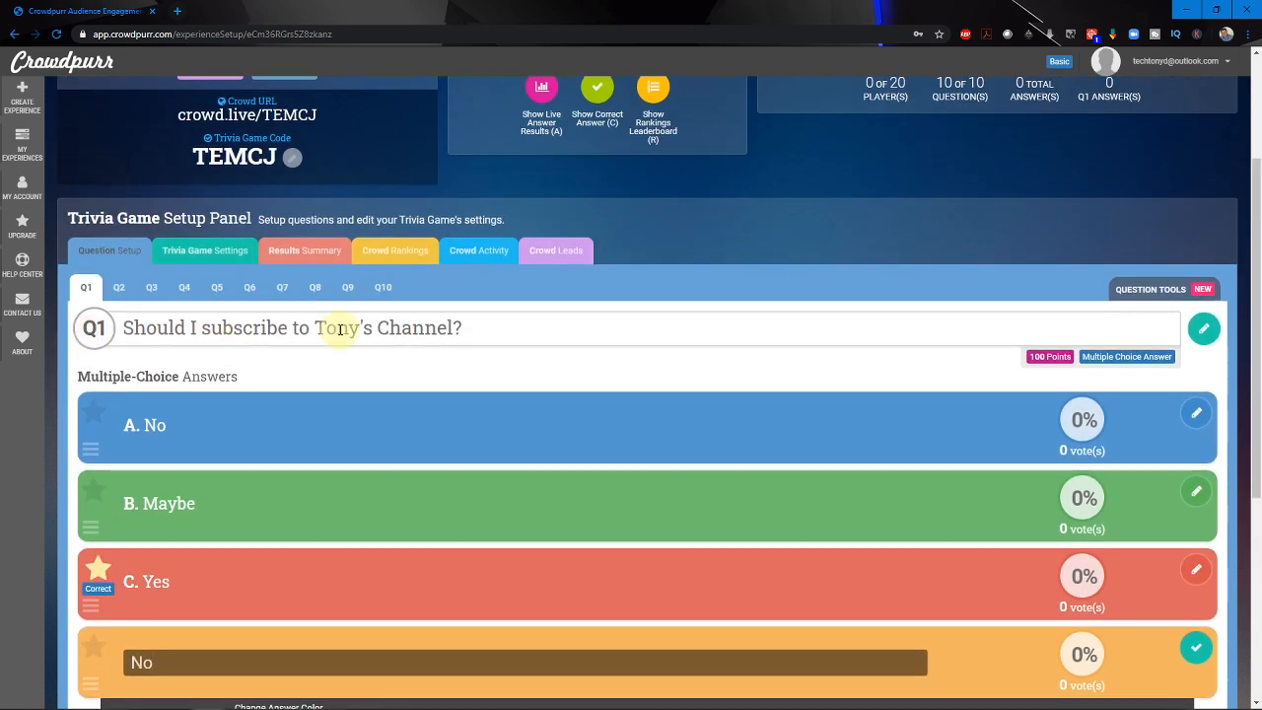
pyautogui.scroll(-2, 295, 344)
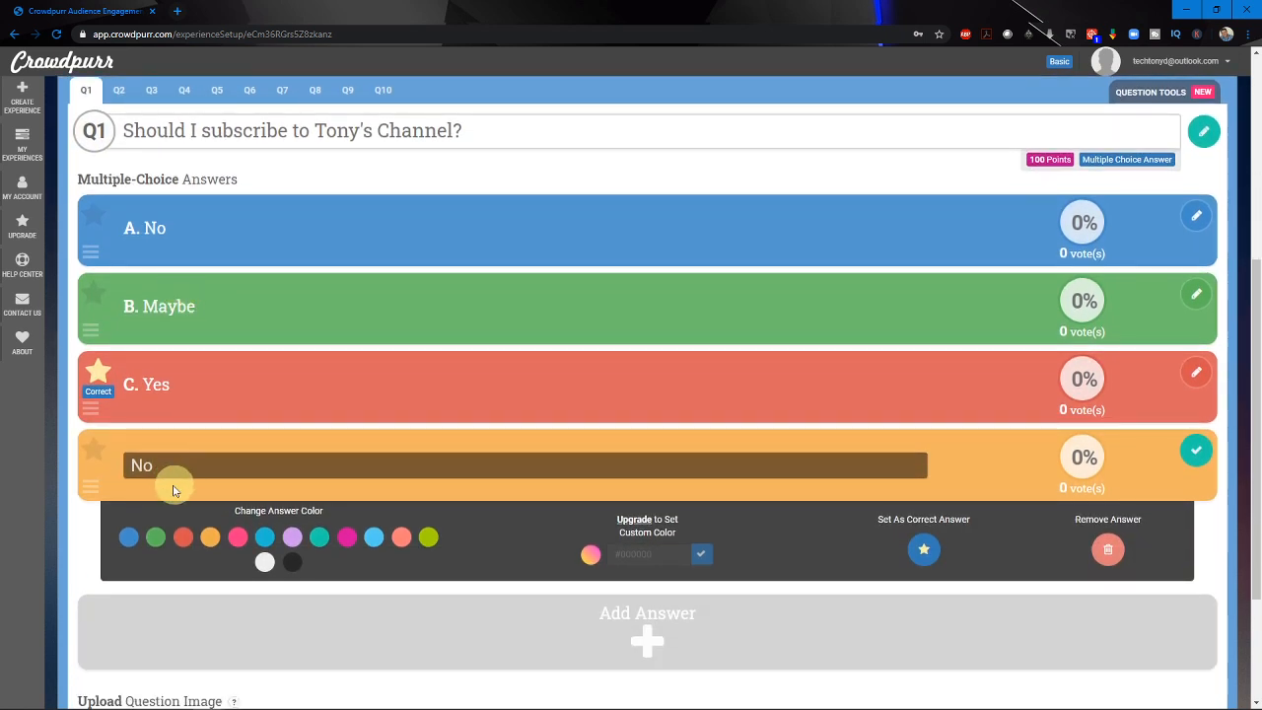
pyautogui.click(341, 305)
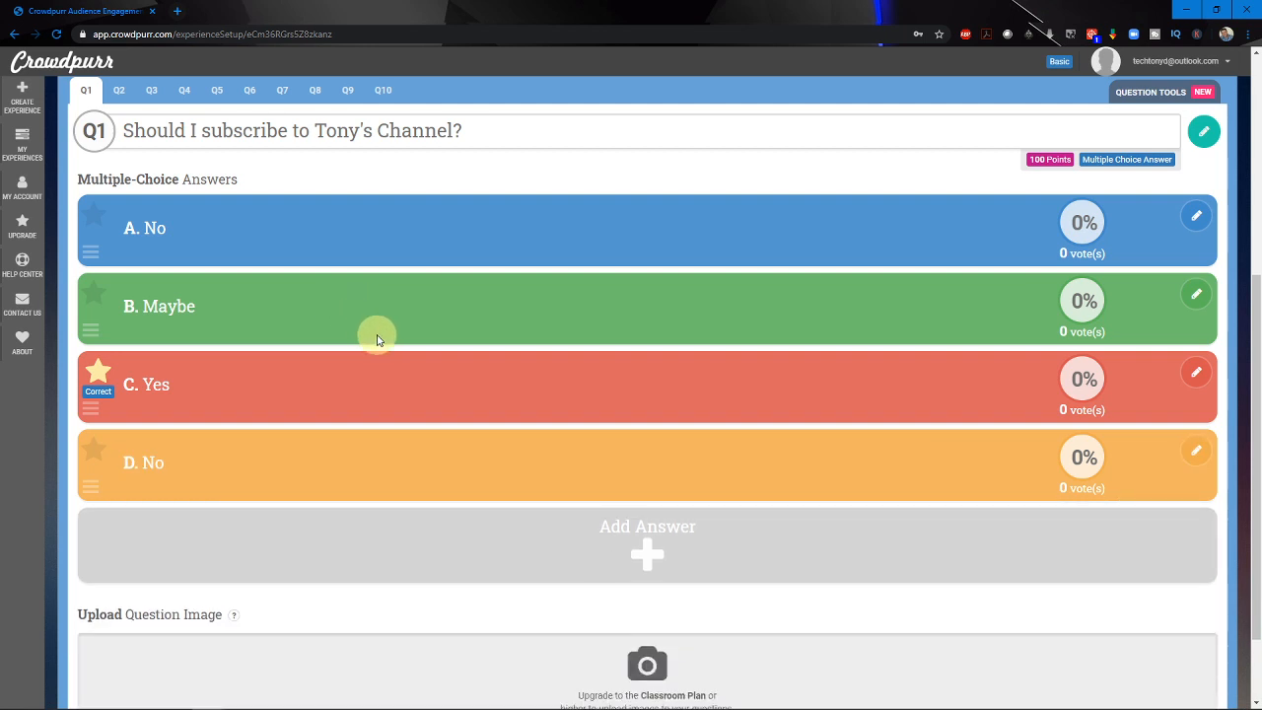
# Look over answer A's color, correct-answer and removal options, and close them without changes
pyautogui.scroll(1, 377, 339)
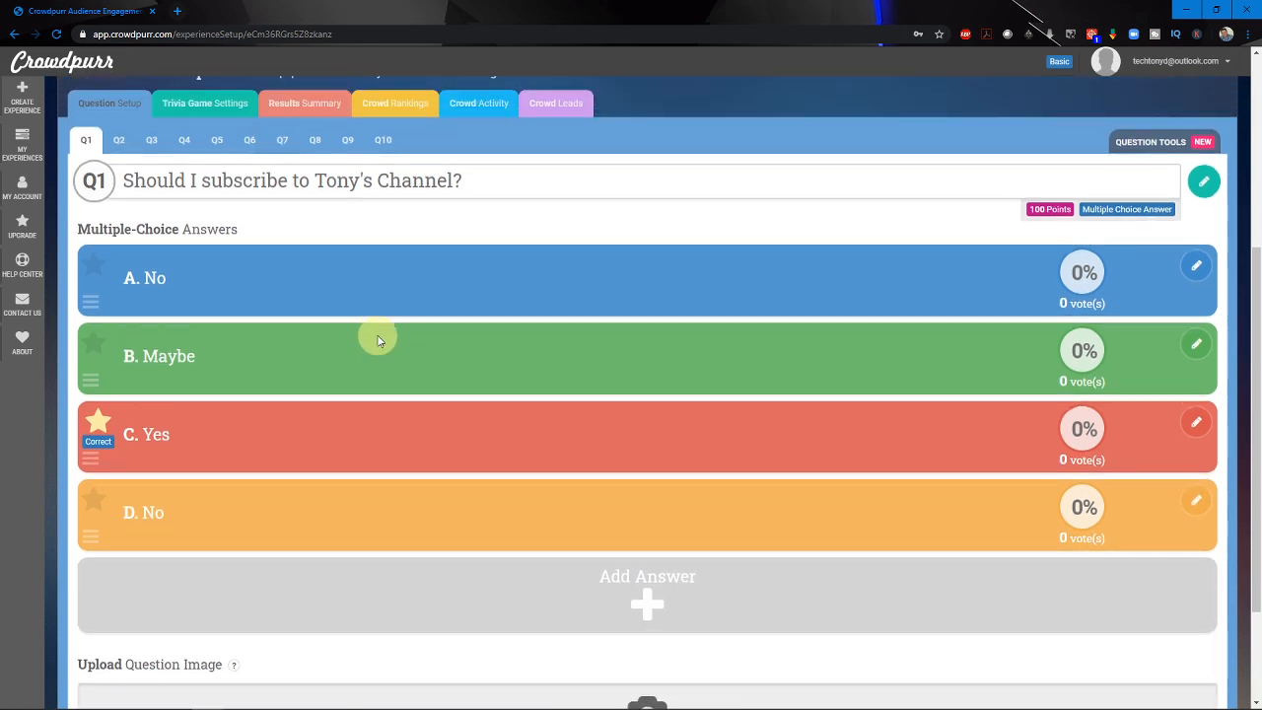
pyautogui.scroll(-1, 377, 339)
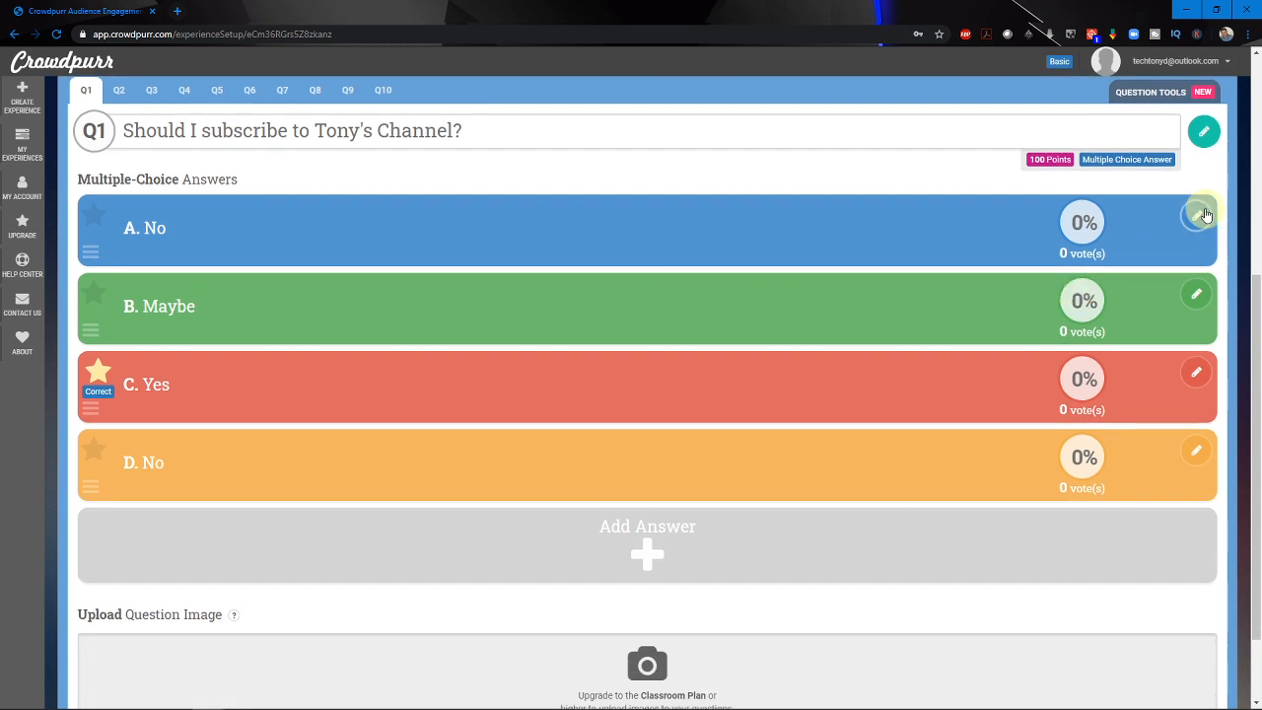
pyautogui.click(1195, 214)
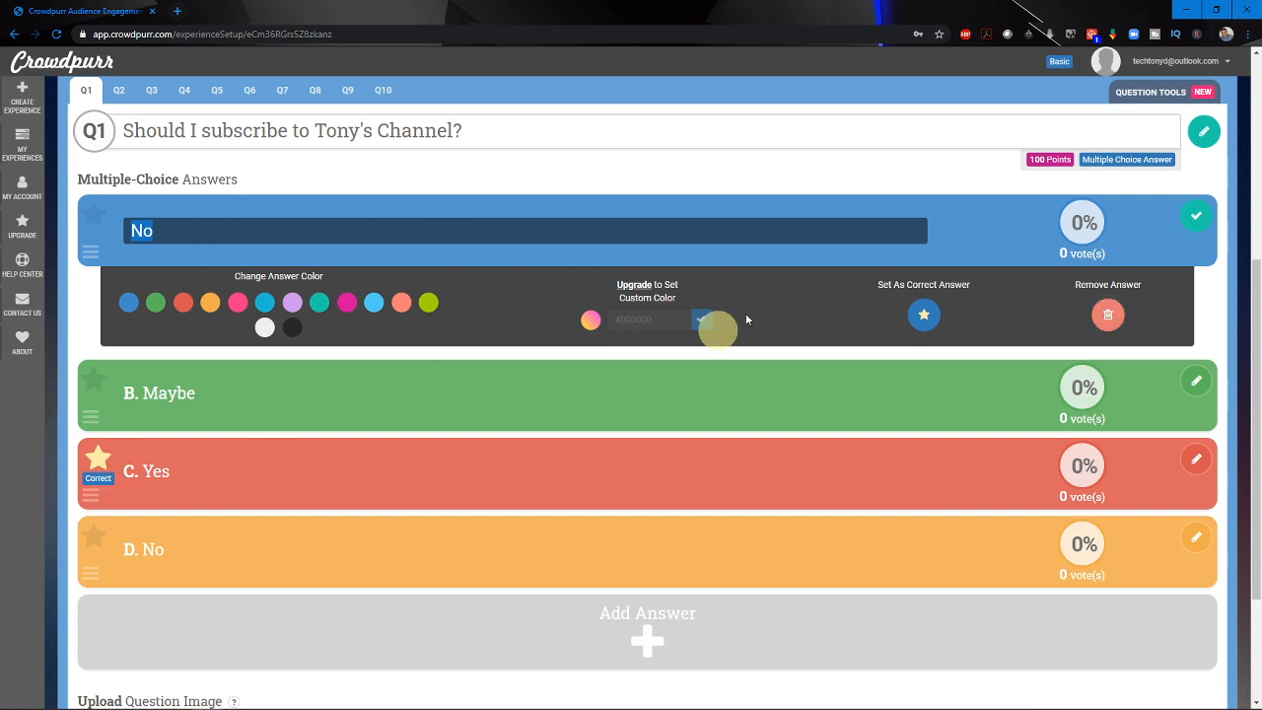
pyautogui.click(1197, 216)
# Add two blank answer options, E and F, to question 1
pyautogui.click(654, 563)
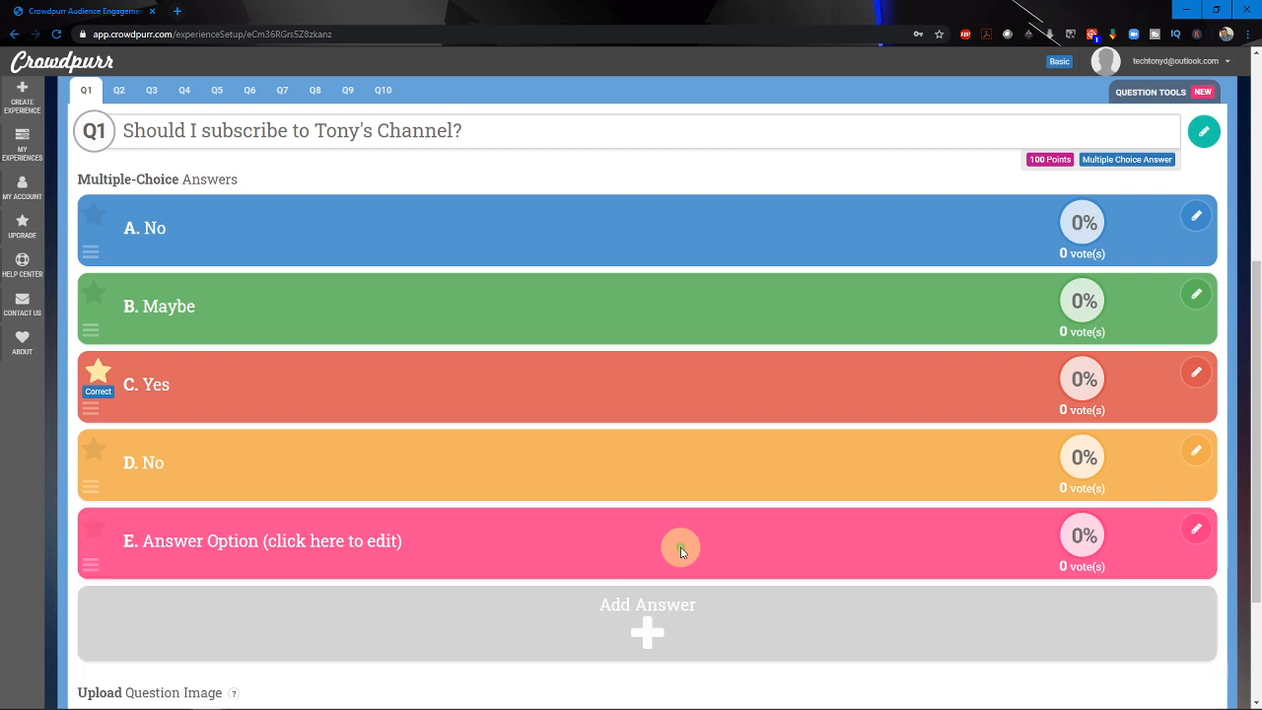
pyautogui.click(642, 625)
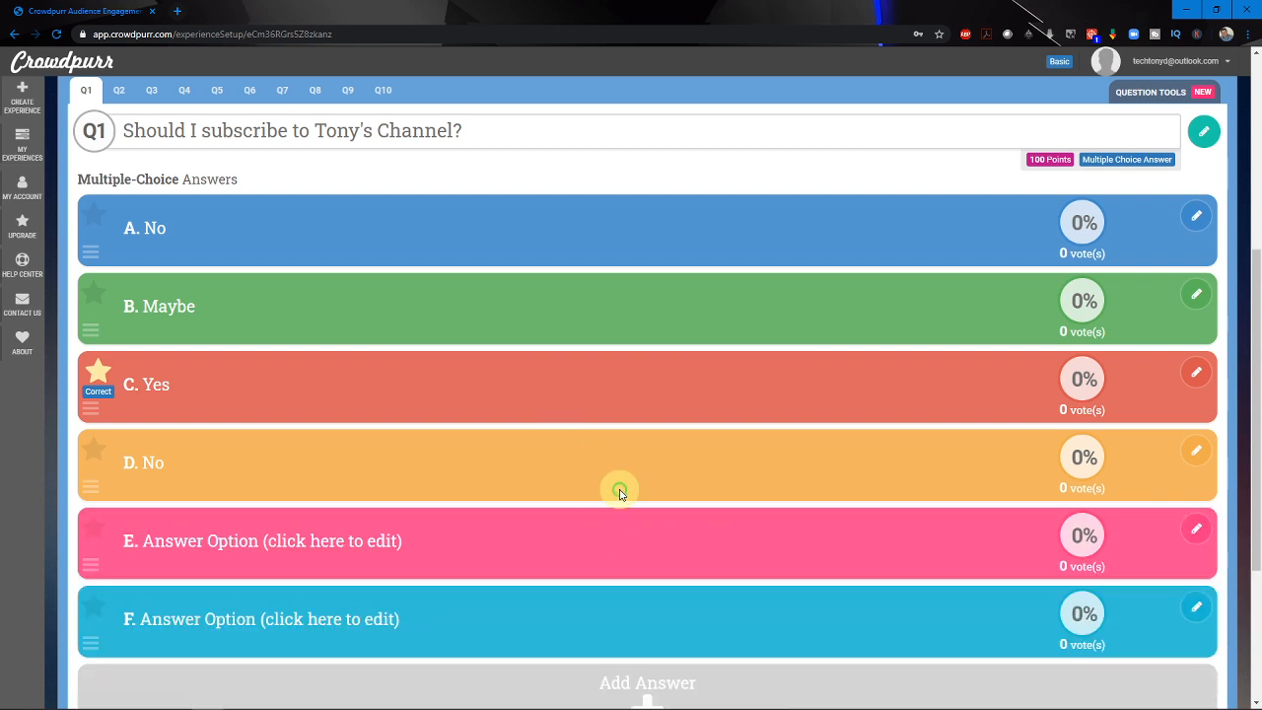
pyautogui.scroll(-3, 620, 492)
pyautogui.scroll(1, 614, 487)
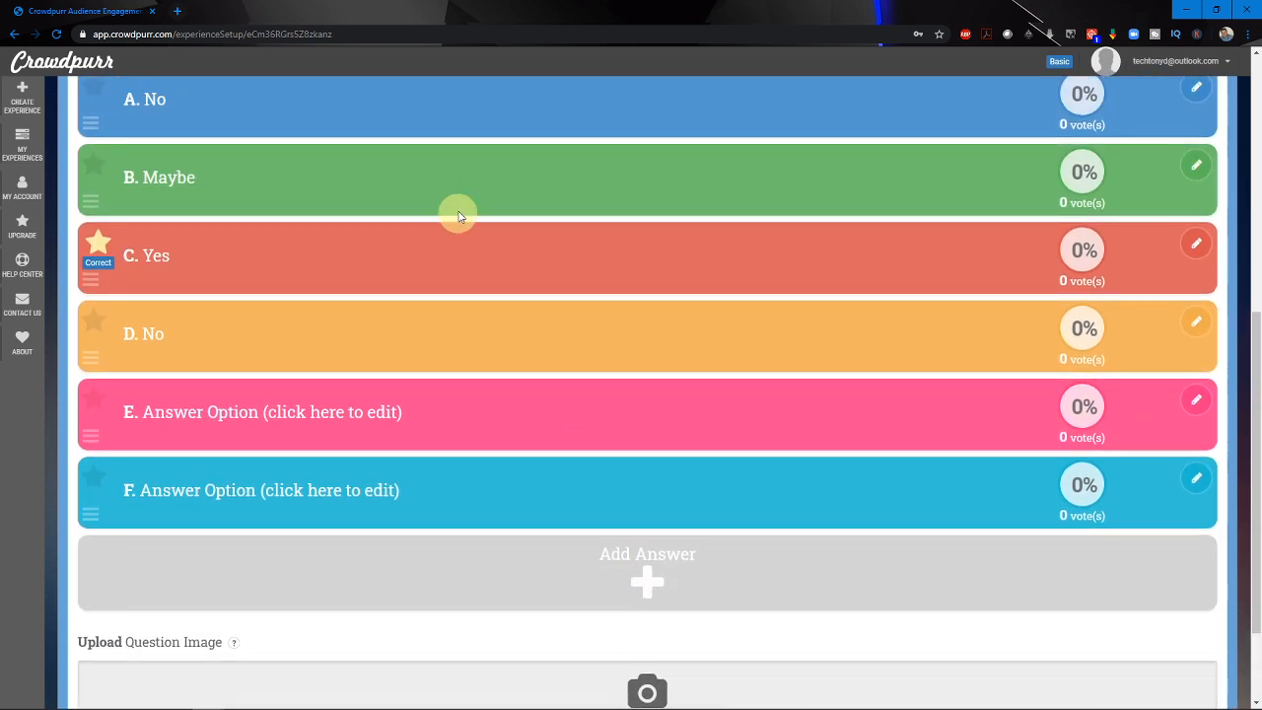
pyautogui.scroll(1, 474, 234)
pyautogui.scroll(1, 474, 233)
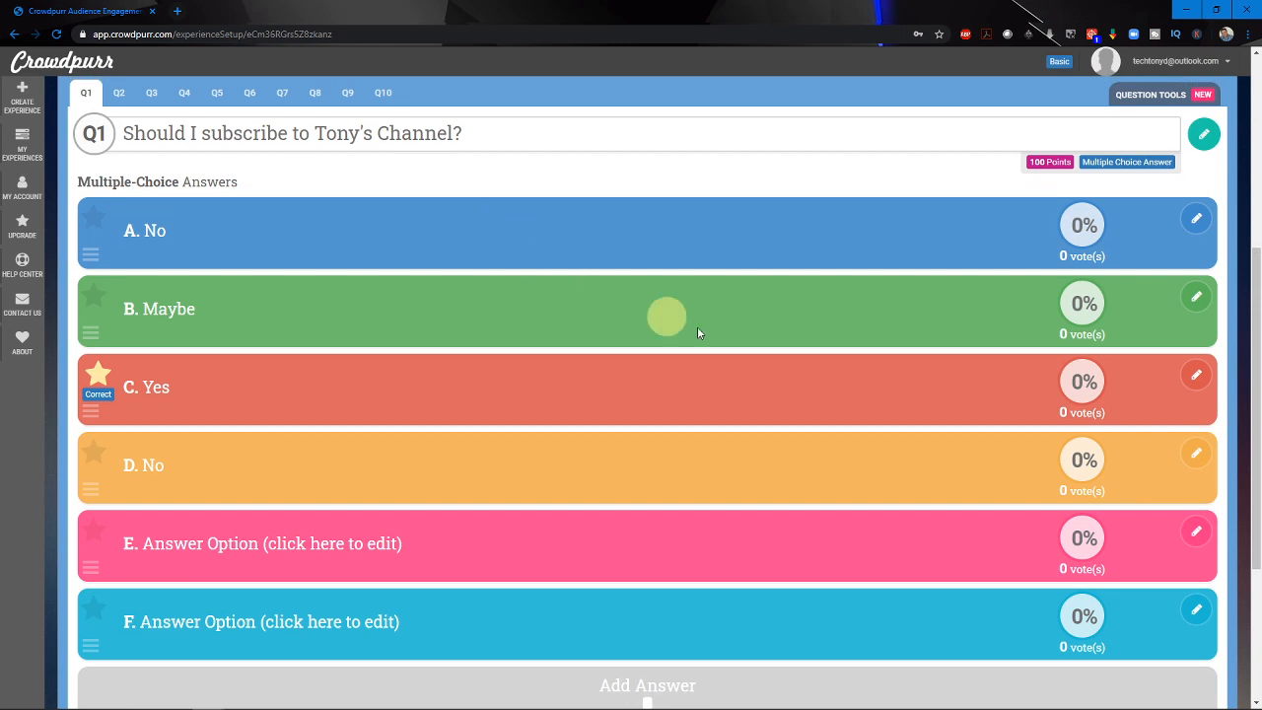
# Remove the two blank answer options below answer D and confirm each removal
pyautogui.click(1192, 532)
pyautogui.click(1107, 629)
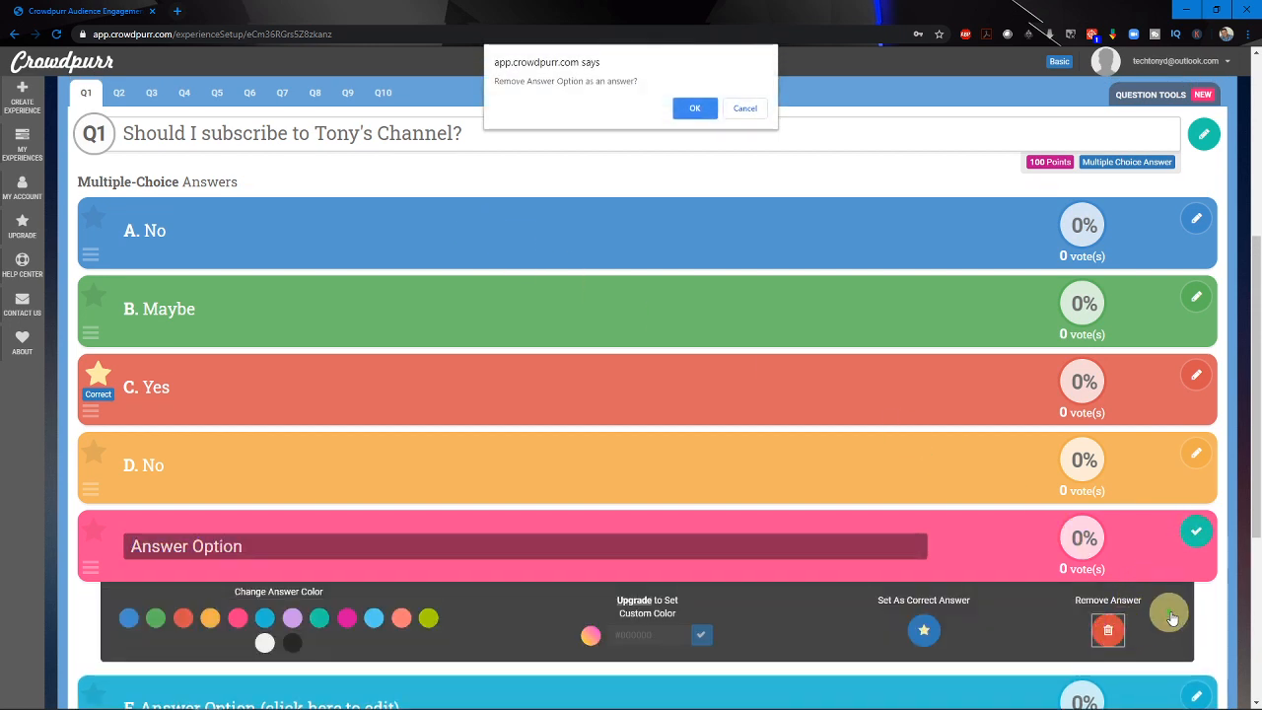
pyautogui.click(694, 108)
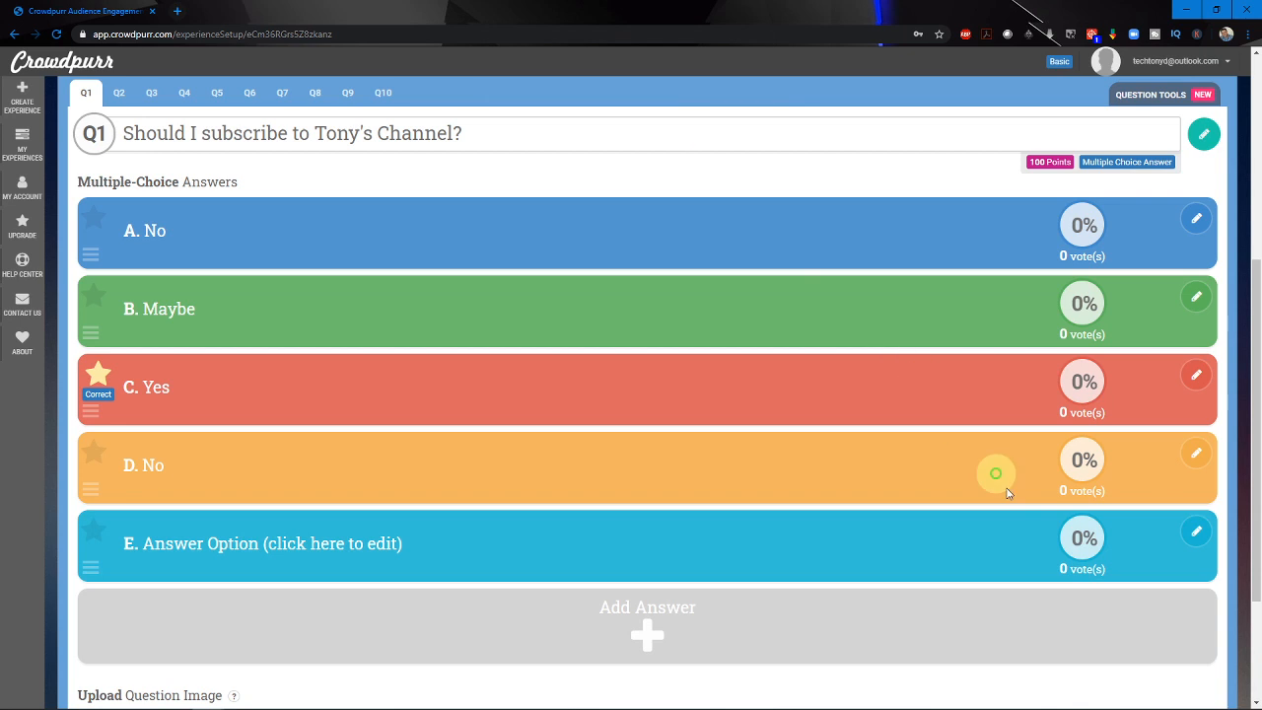
pyautogui.click(1194, 533)
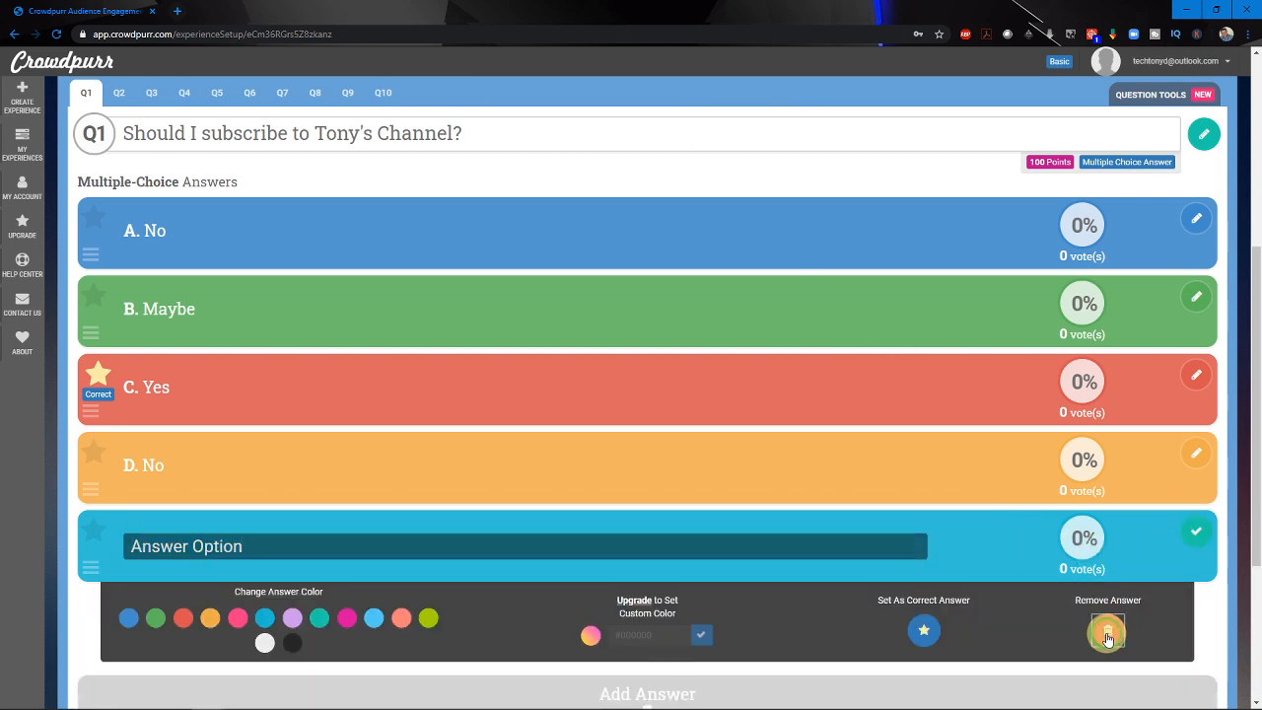
pyautogui.click(1107, 628)
pyautogui.click(704, 110)
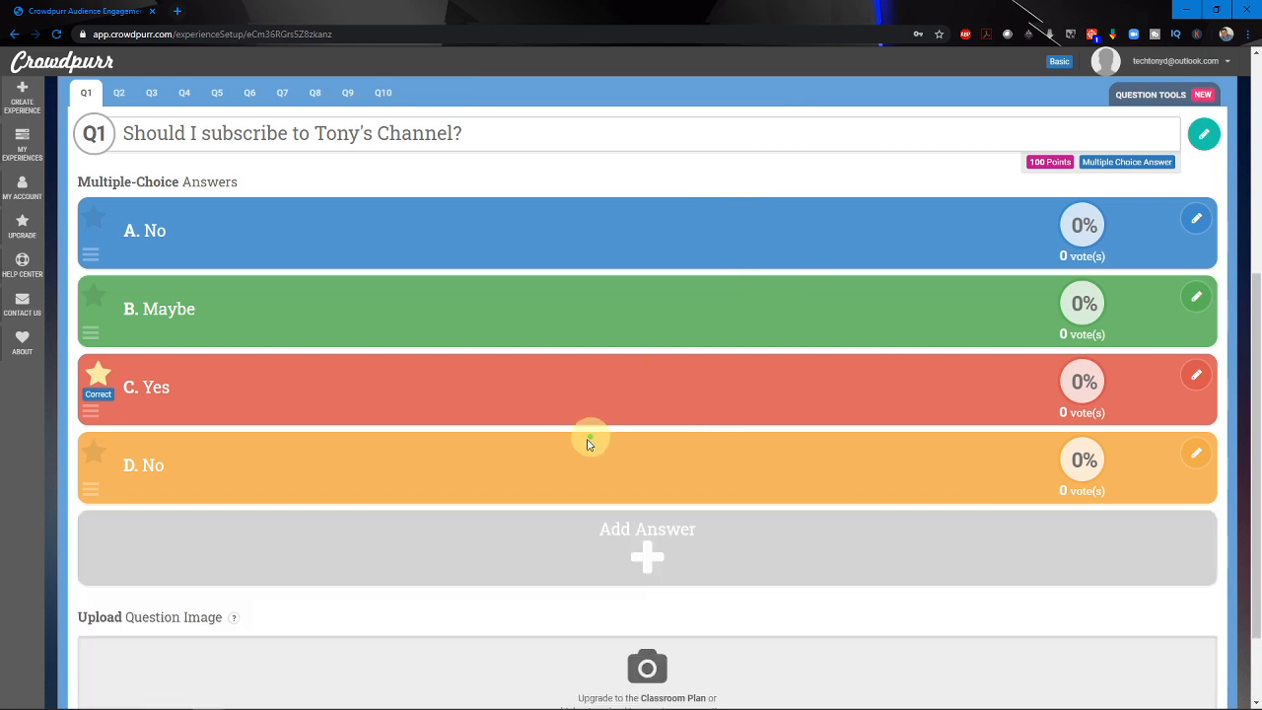
# Look over the trivia's question list and setup sections, staying on question 1
pyautogui.scroll(2, 582, 444)
pyautogui.scroll(1, 566, 448)
pyautogui.scroll(-2, 557, 445)
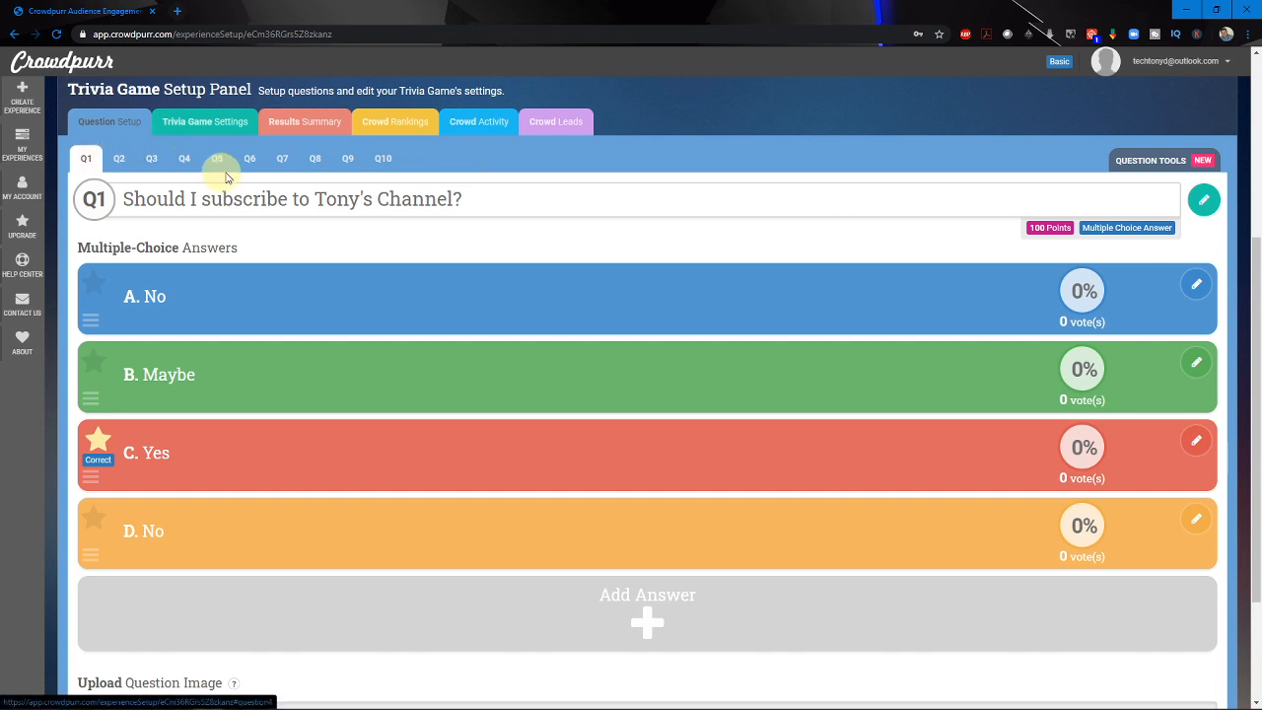
pyautogui.click(152, 159)
pyautogui.click(167, 159)
pyautogui.click(183, 157)
pyautogui.click(89, 160)
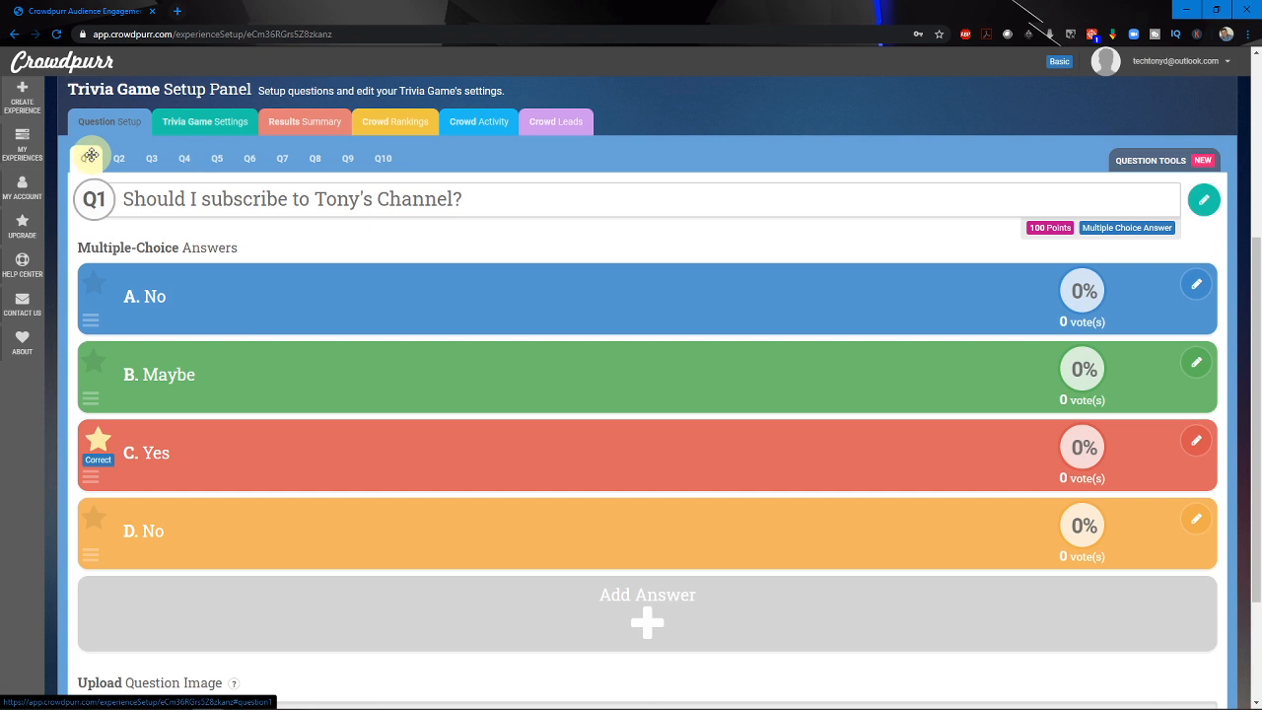
pyautogui.scroll(2, 646, 424)
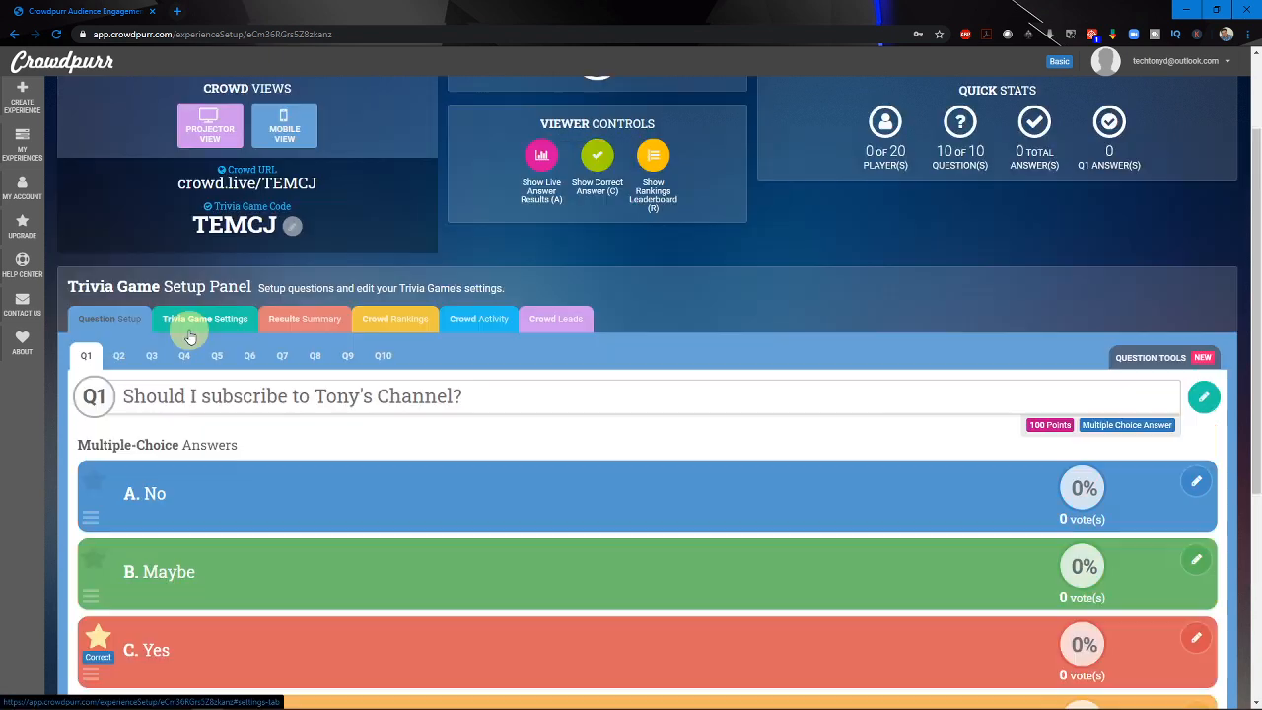
# Open the Movies 1 trivia from the list of created experiences and reset it to clear all crowd responses
pyautogui.click(23, 148)
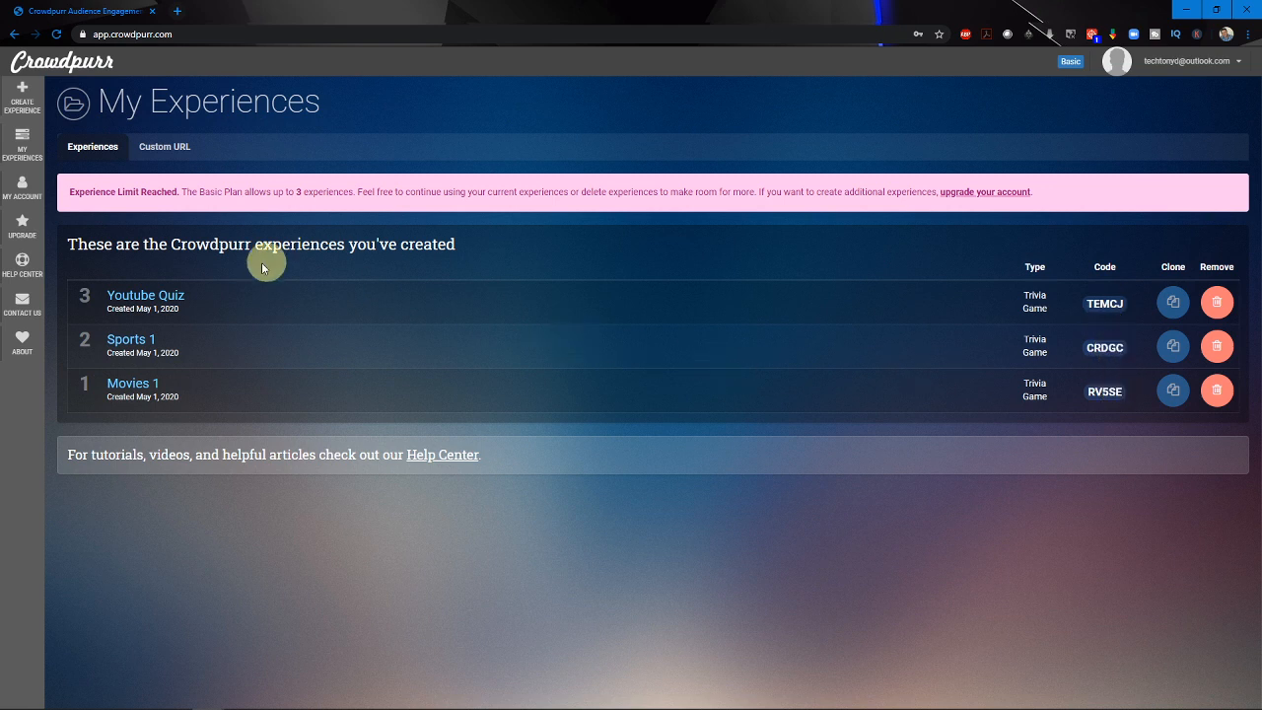
pyautogui.click(143, 394)
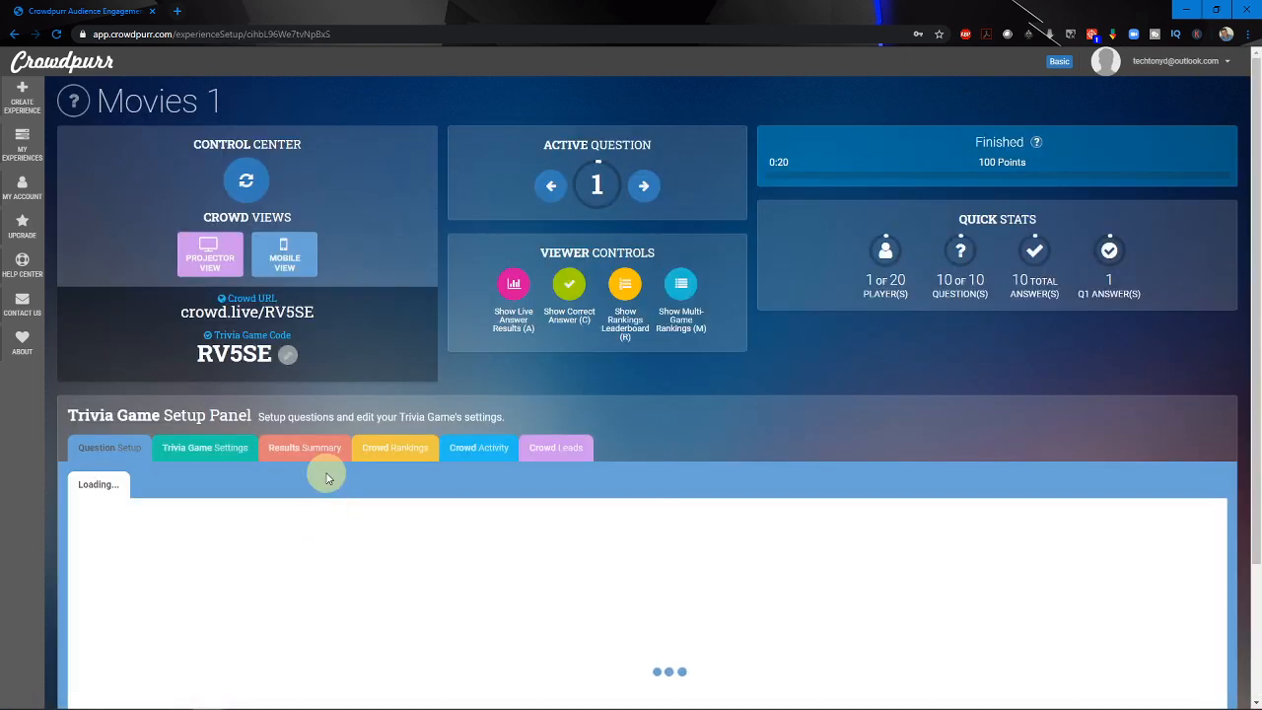
pyautogui.scroll(-4, 325, 475)
pyautogui.scroll(4, 327, 478)
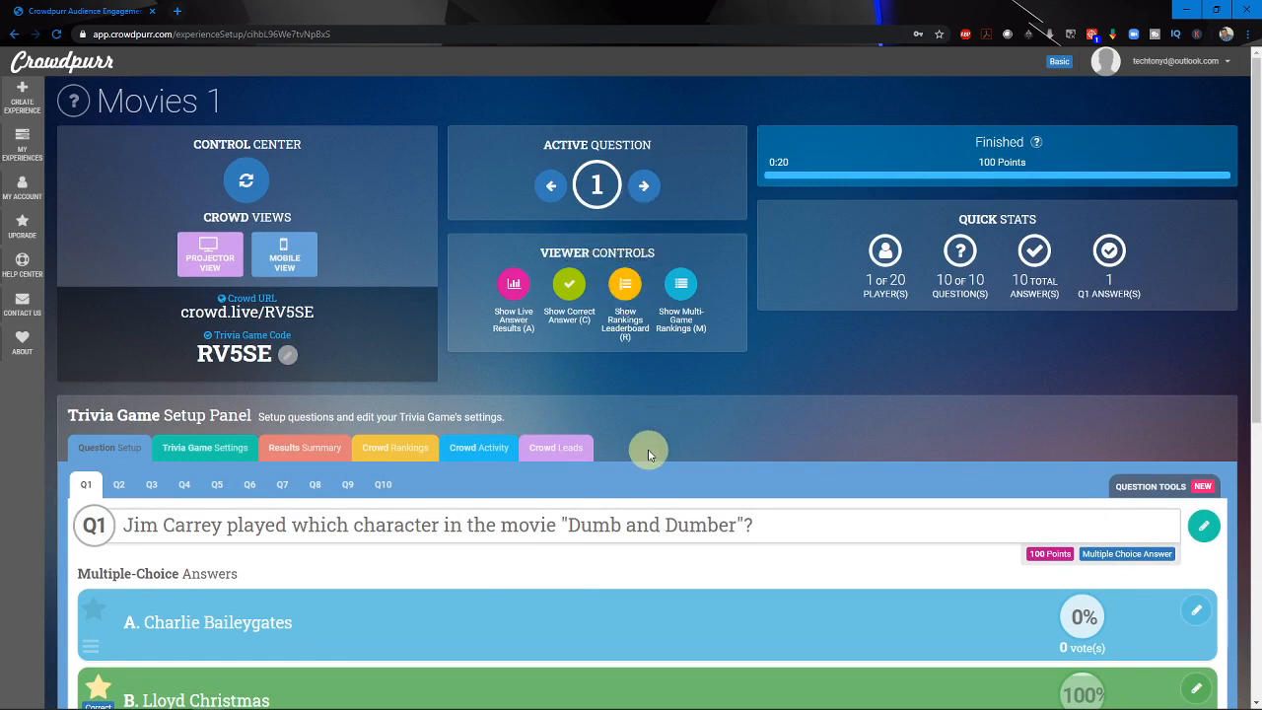
pyautogui.scroll(-3, 521, 443)
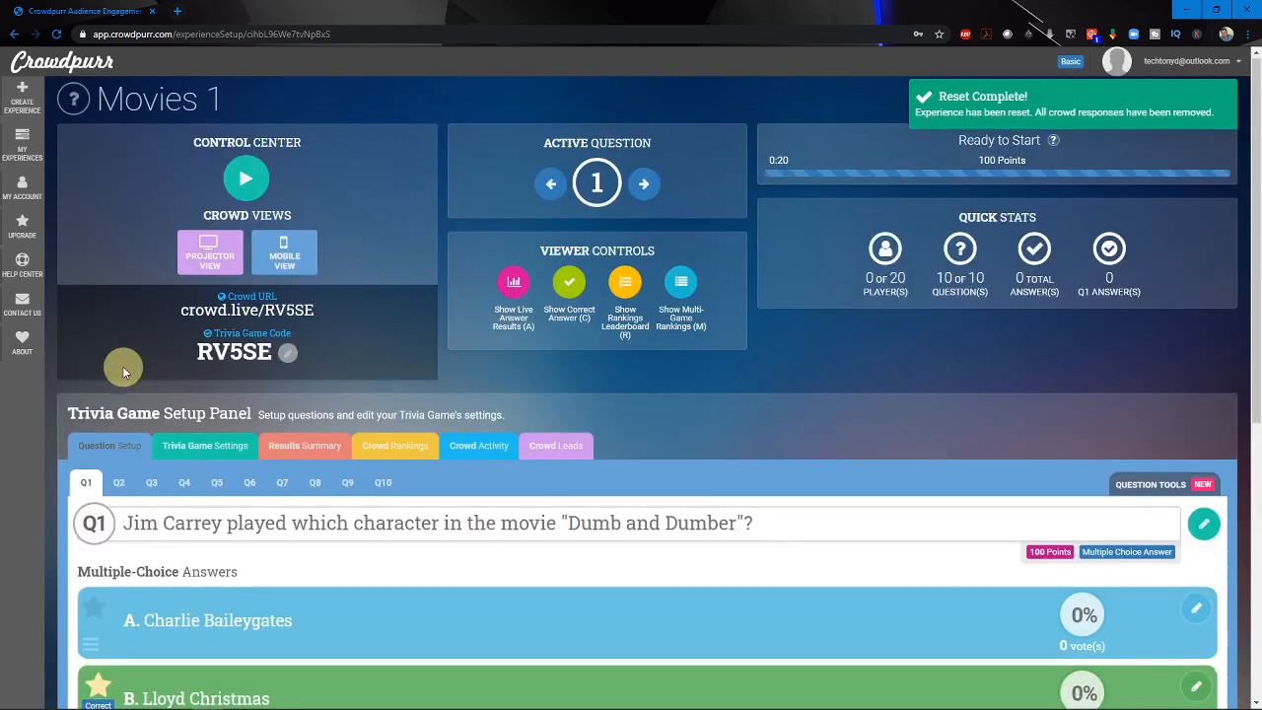
# Examine the Movies 1 trivia's format and scoring settings, including the explanations of Points Mode and Percentage Correct Mode
pyautogui.scroll(-3, 122, 366)
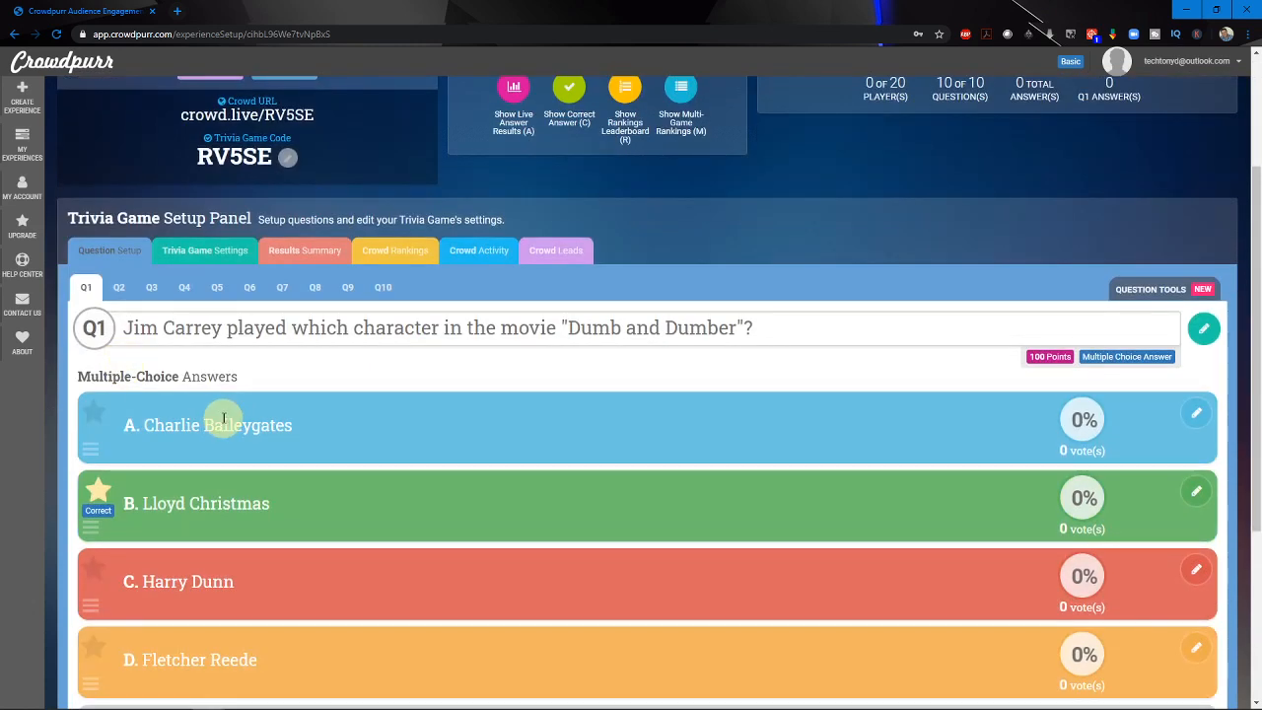
pyautogui.click(194, 264)
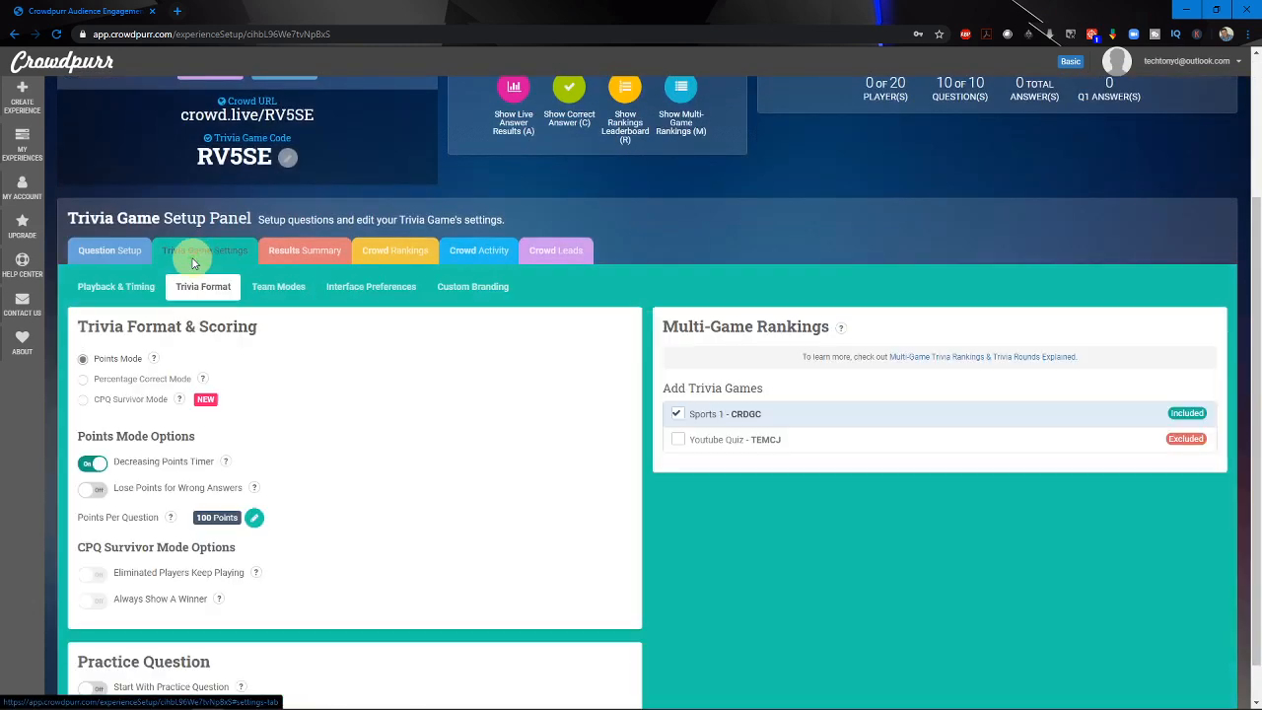
pyautogui.scroll(-1, 473, 498)
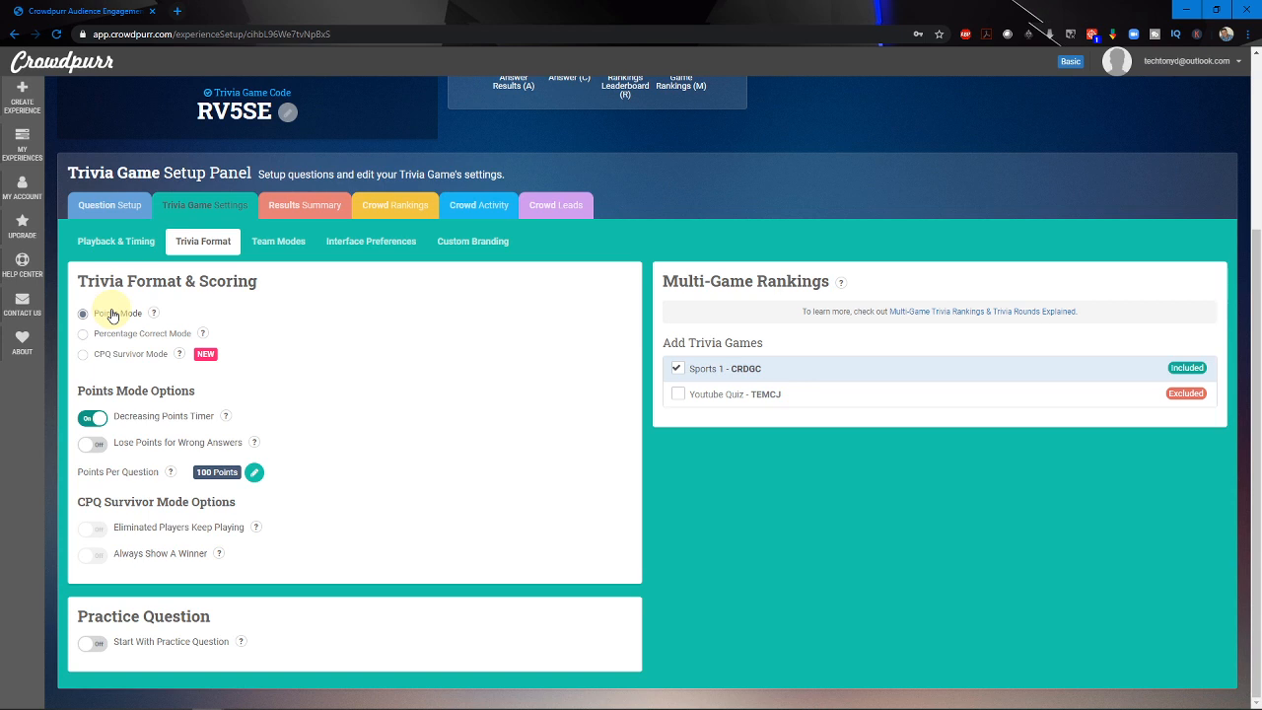
pyautogui.moveTo(152, 316)
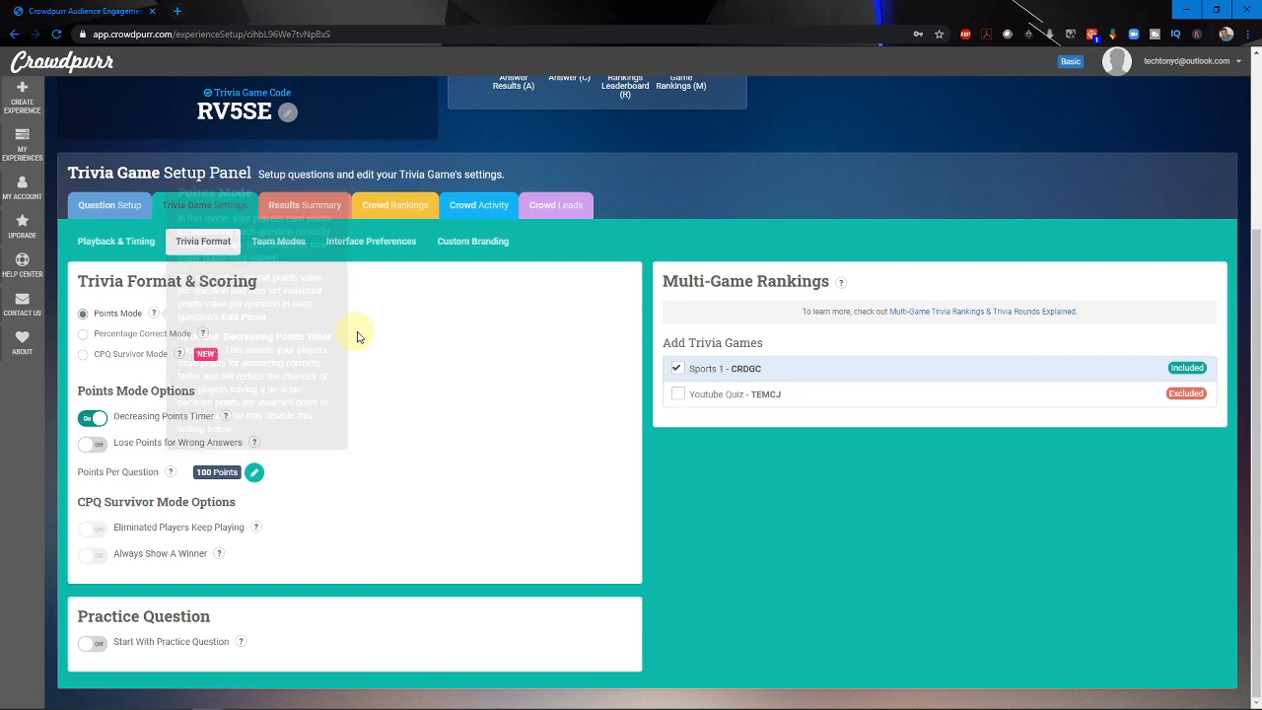
pyautogui.moveTo(193, 340)
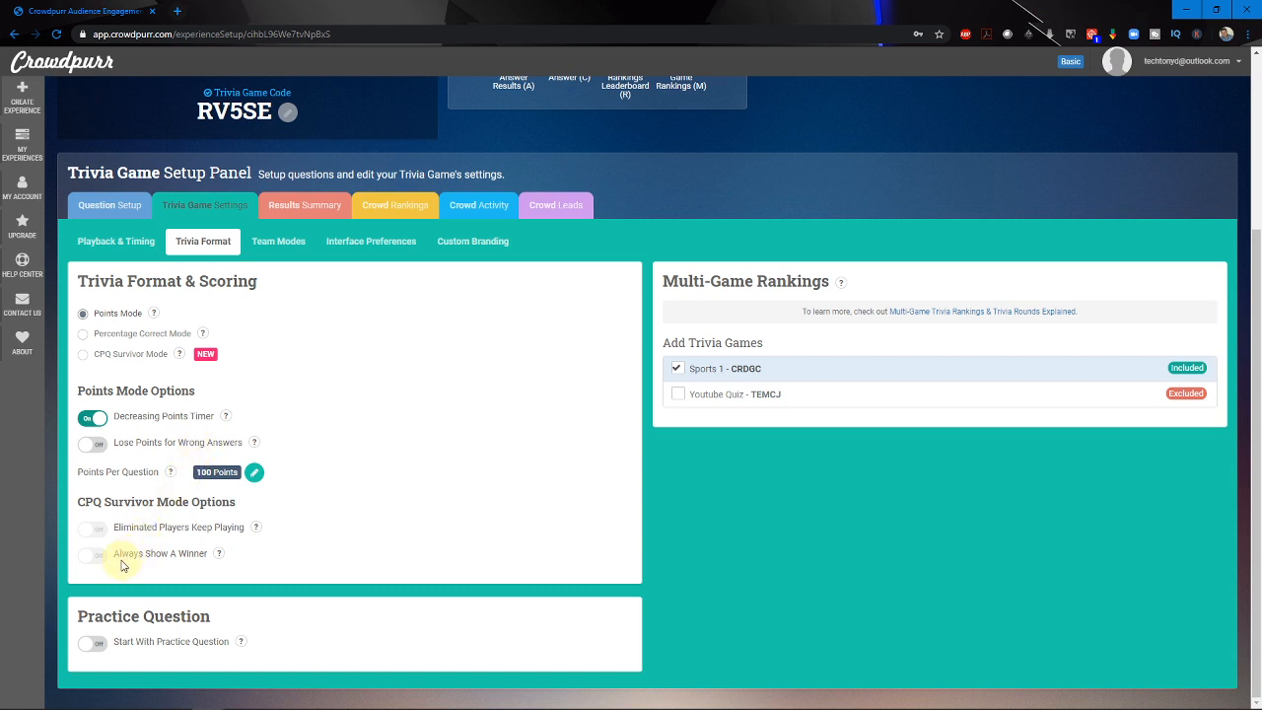
# Reconfirm Points Per Question at 100 and switch Start With Practice Question on and back off
pyautogui.click(253, 473)
pyautogui.click(329, 423)
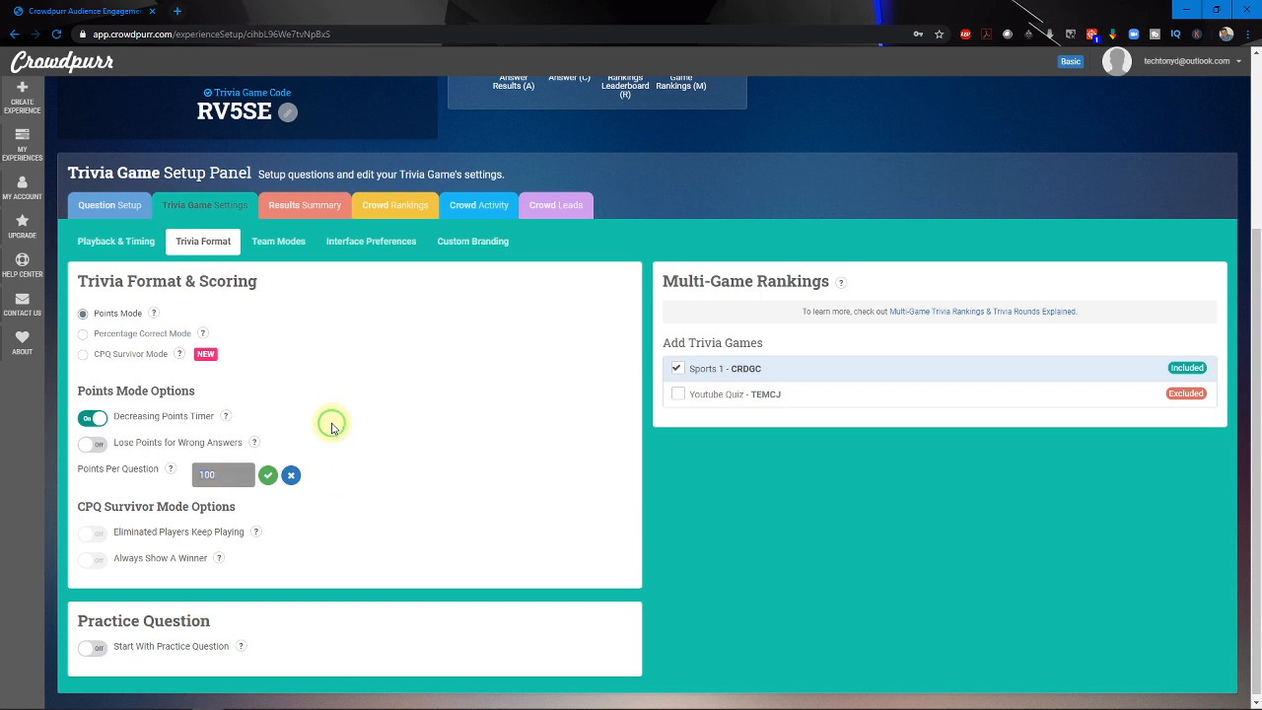
pyautogui.click(267, 475)
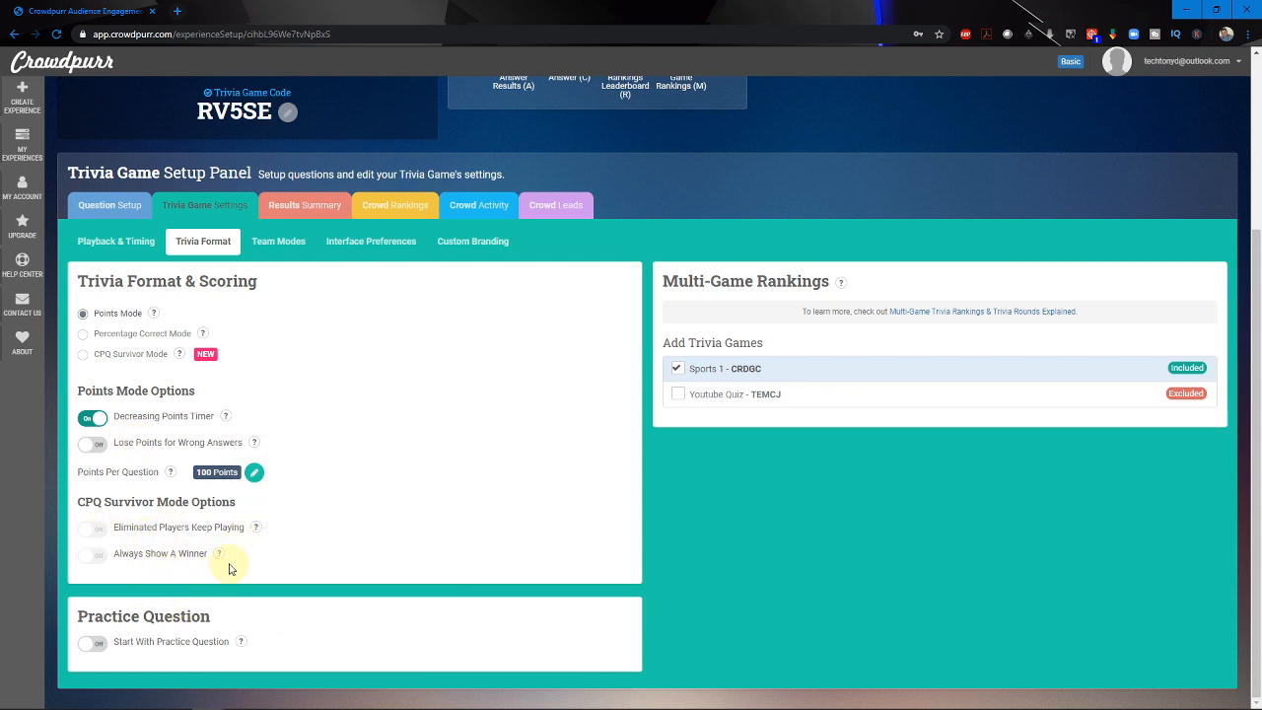
pyautogui.click(89, 646)
pyautogui.click(93, 643)
# Reopen Movies 1 from the experiences list and include the Youtube Quiz game in its Multi-Game Rankings
pyautogui.click(16, 140)
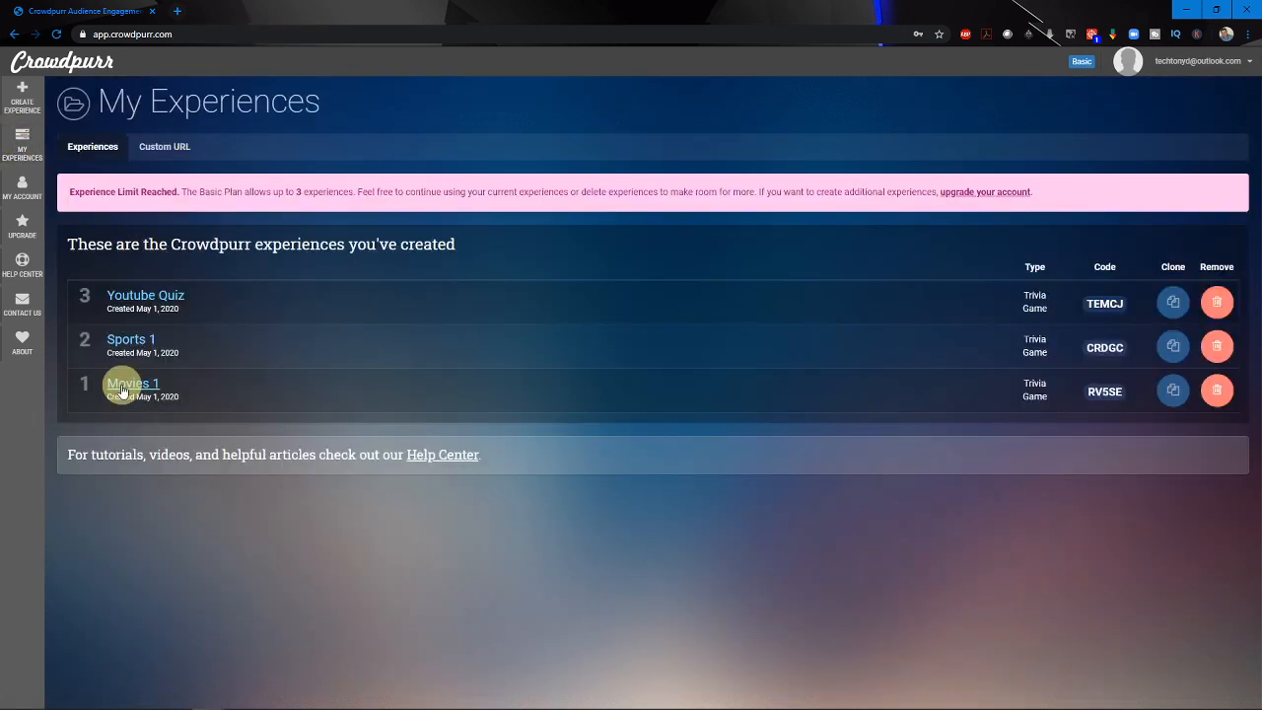
pyautogui.click(132, 384)
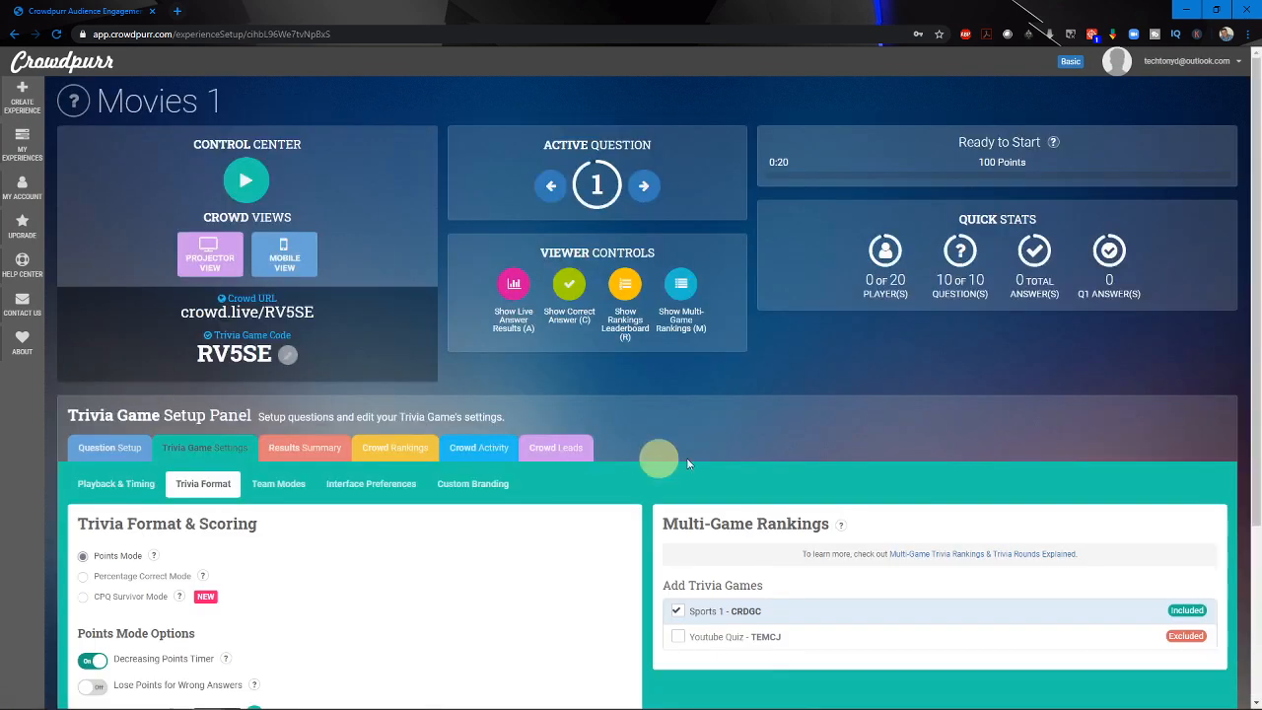
pyautogui.scroll(-2, 719, 460)
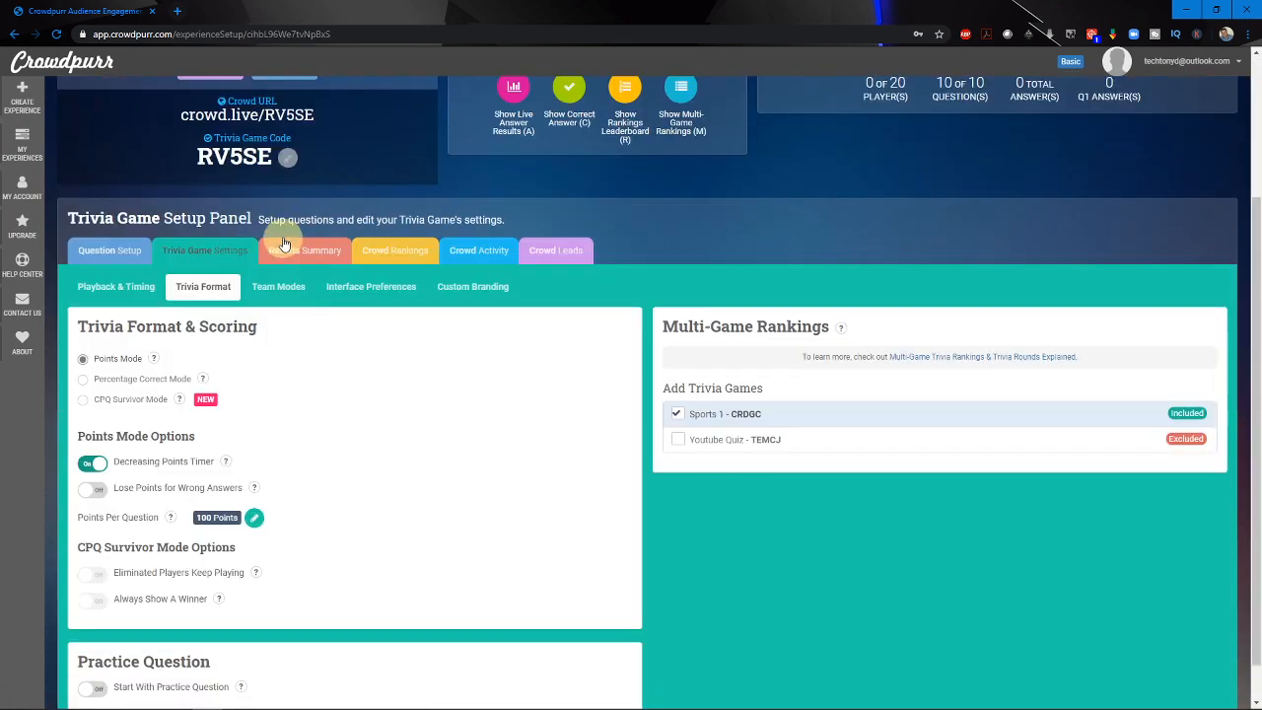
pyautogui.click(677, 440)
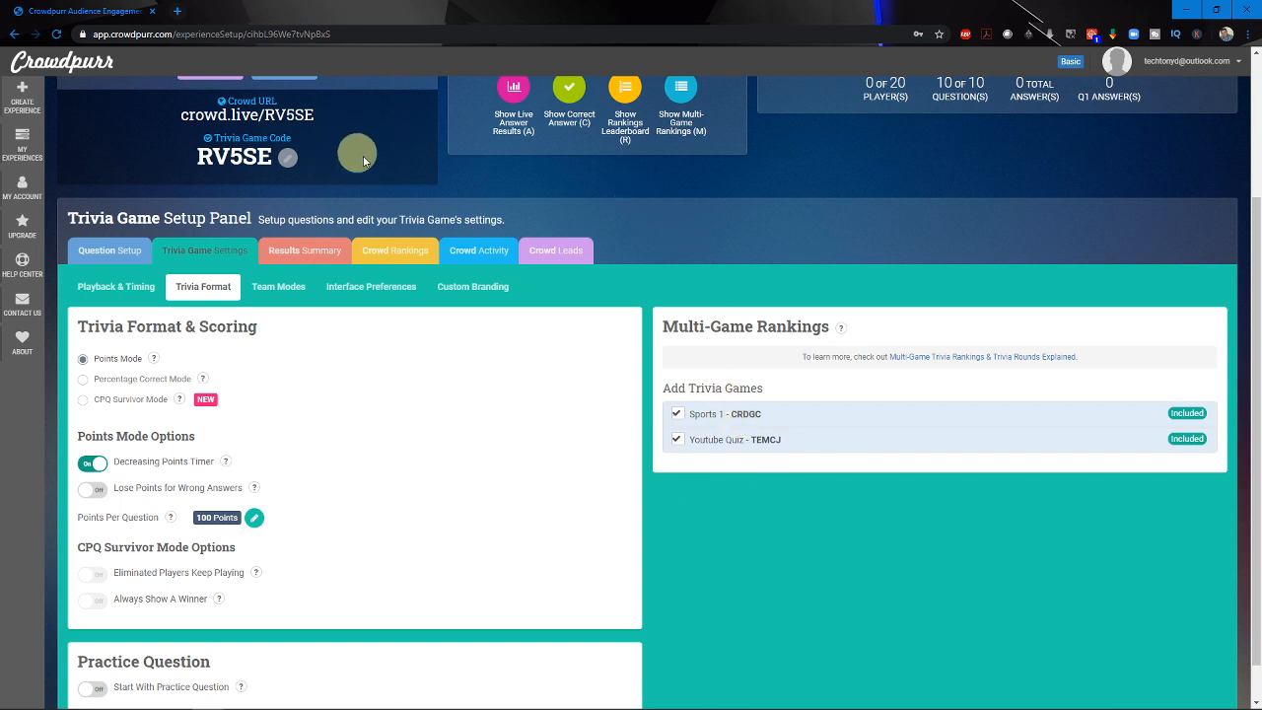
pyautogui.scroll(2, 786, 458)
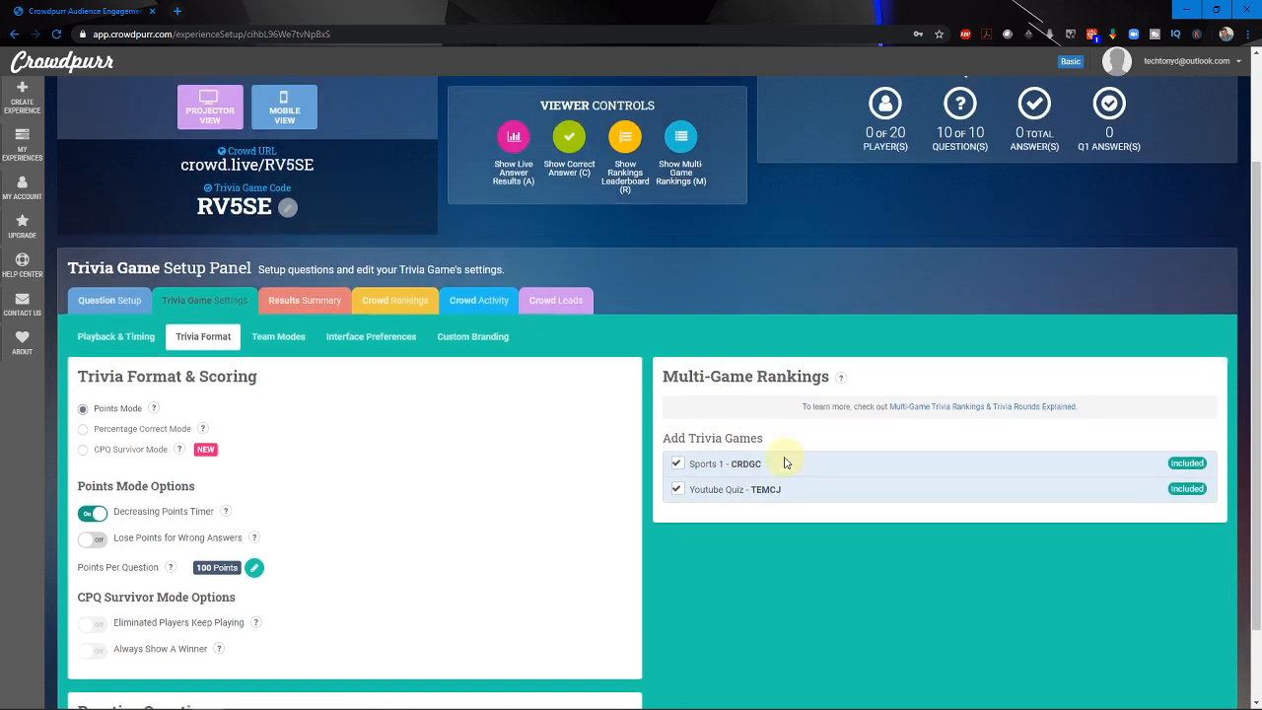
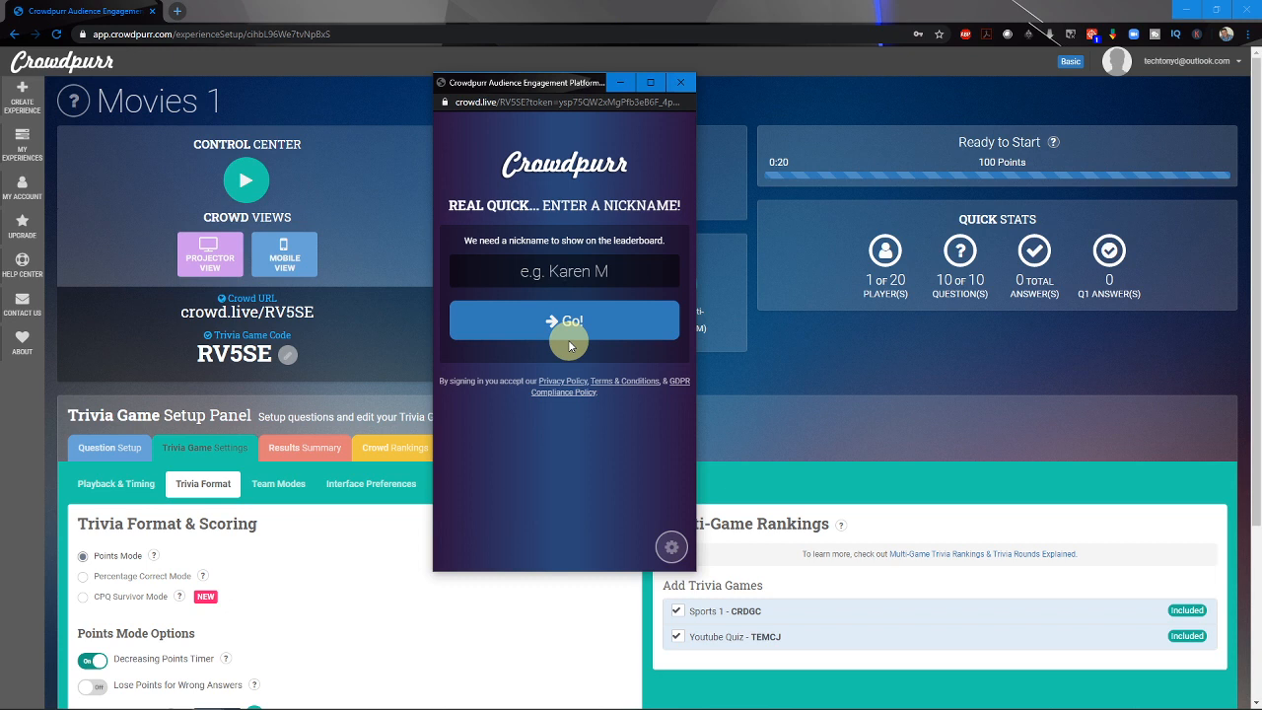
# Enter the player's nickname in the mobile view to join the Movies 1 game, and return to the setup page
pyautogui.write('Tony')
pyautogui.click(570, 333)
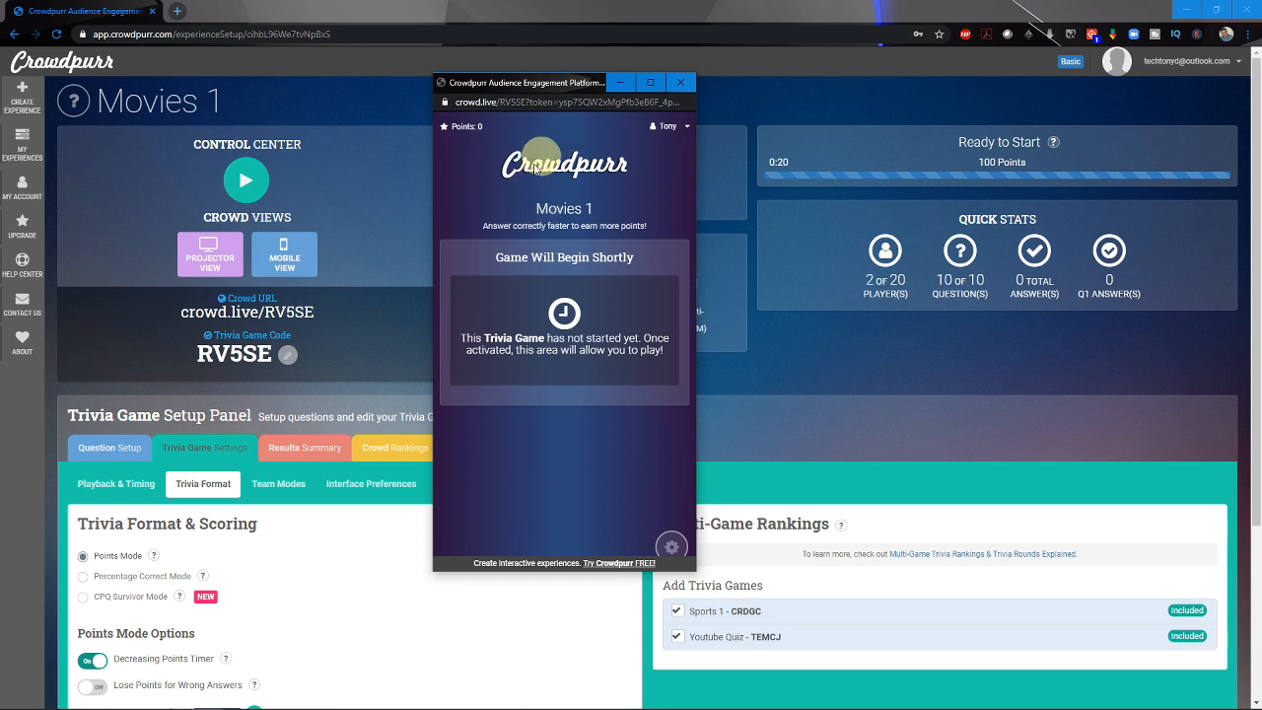
pyautogui.click(168, 372)
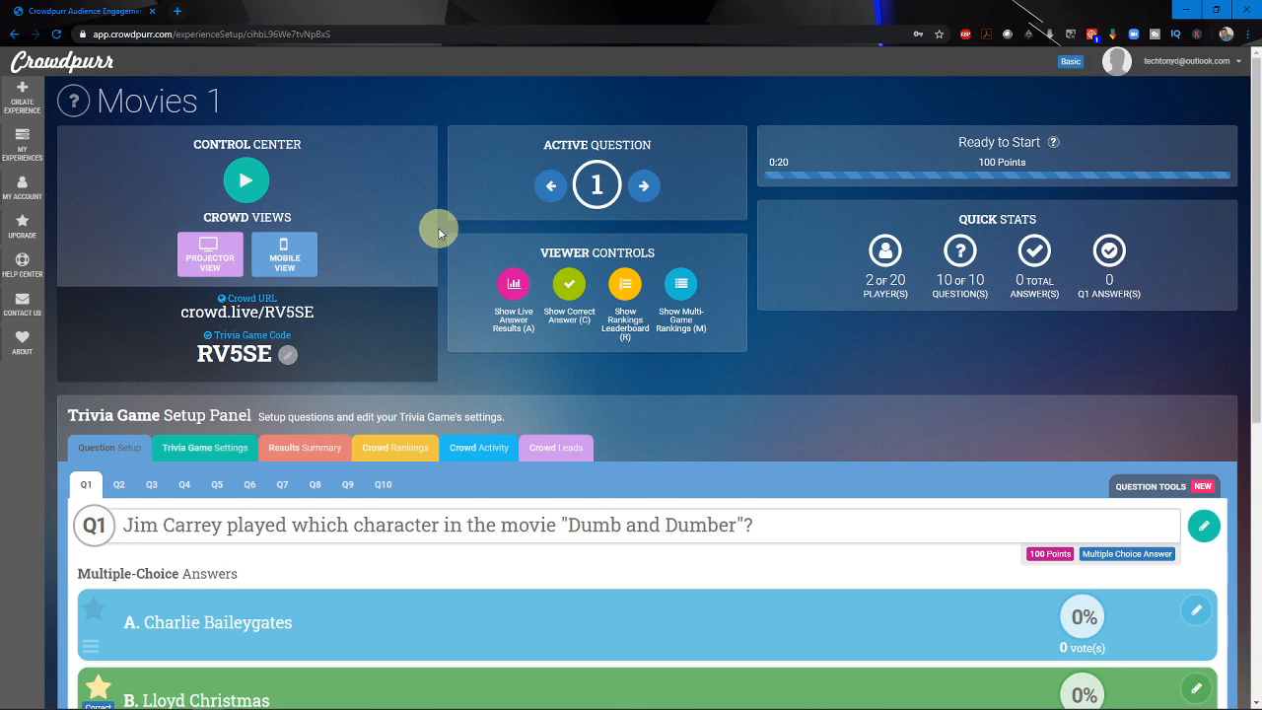
# Open the trivia's projector view beside the setup page and move the mobile player window out of the way
pyautogui.click(211, 273)
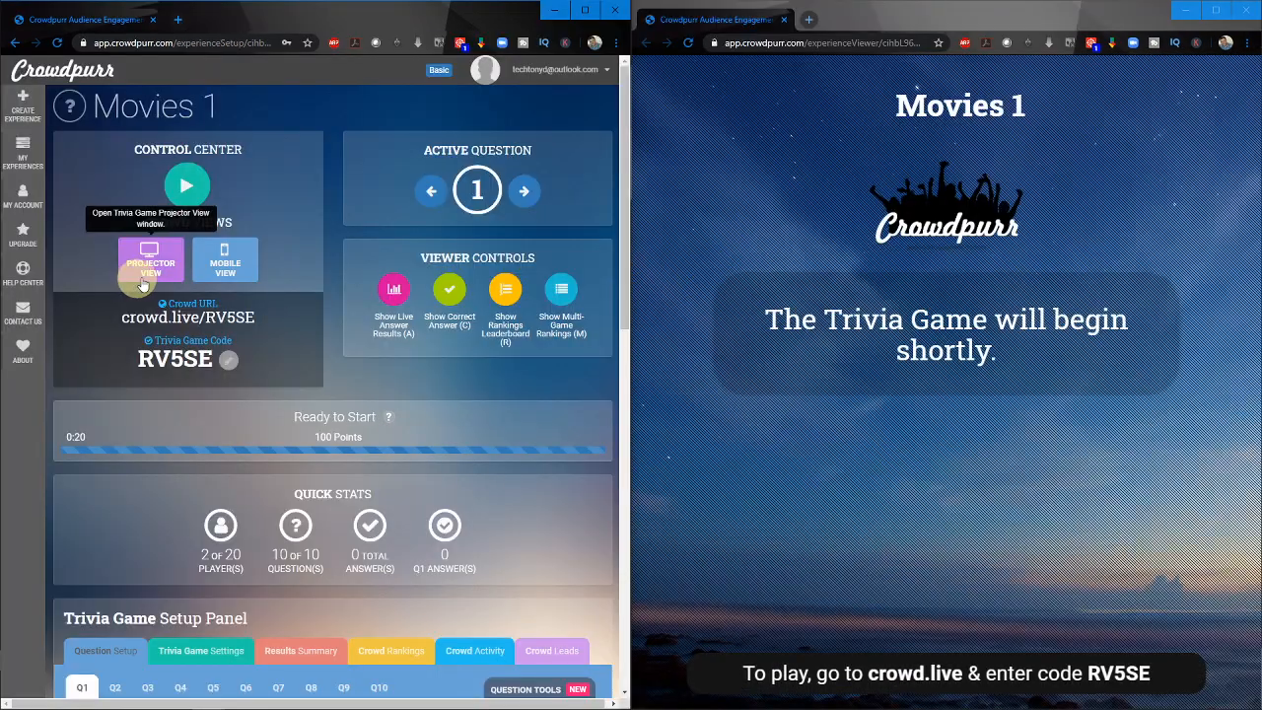
pyautogui.click(942, 14)
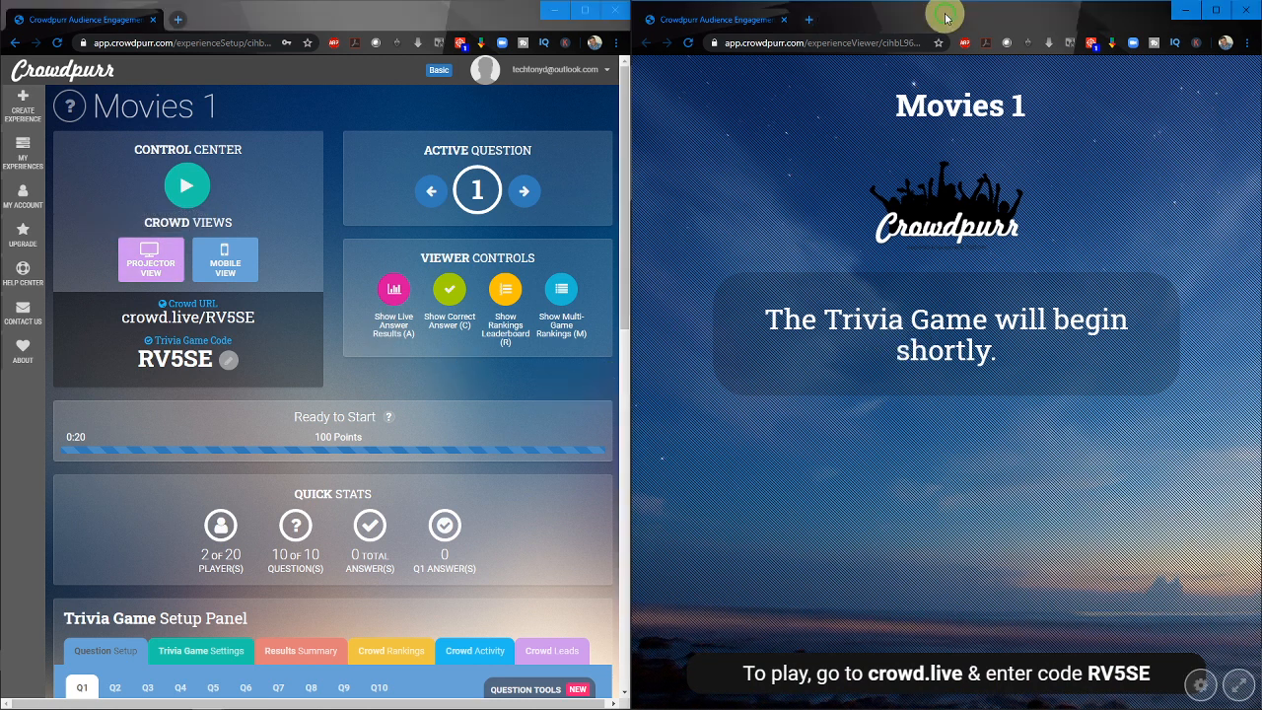
pyautogui.click(362, 3)
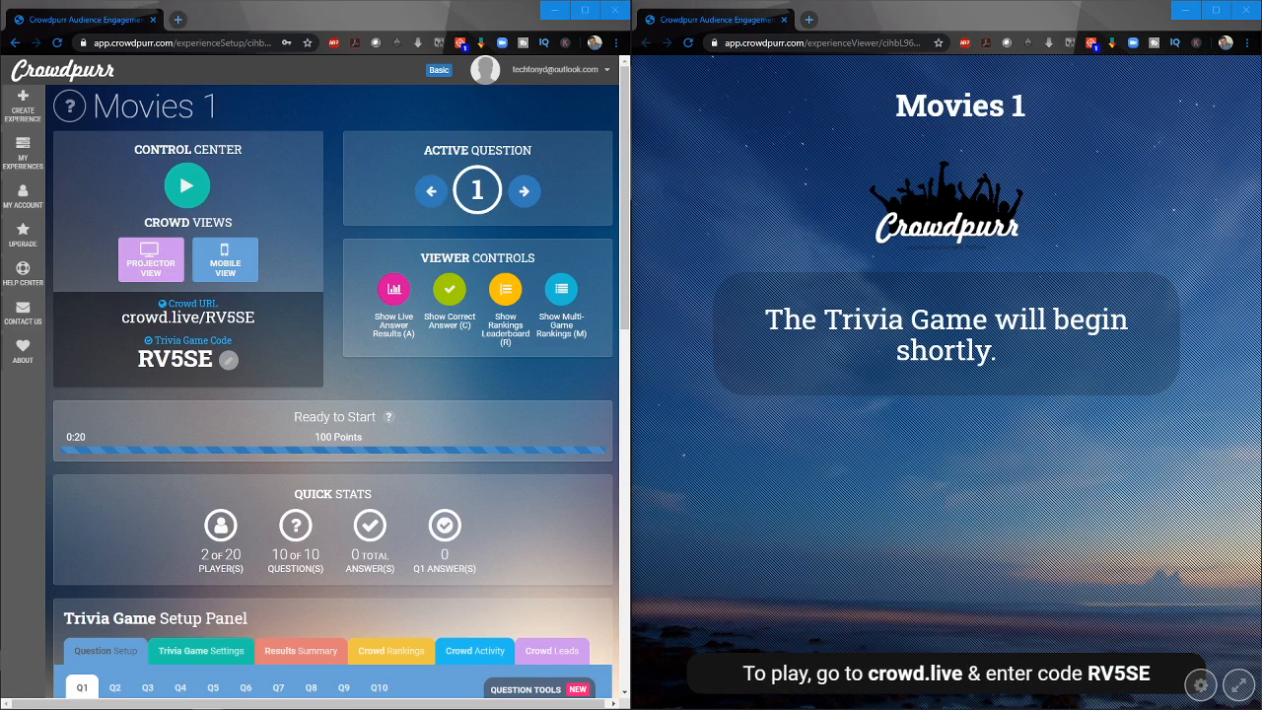
pyautogui.moveTo(56, 209); pyautogui.dragTo(286, 128)
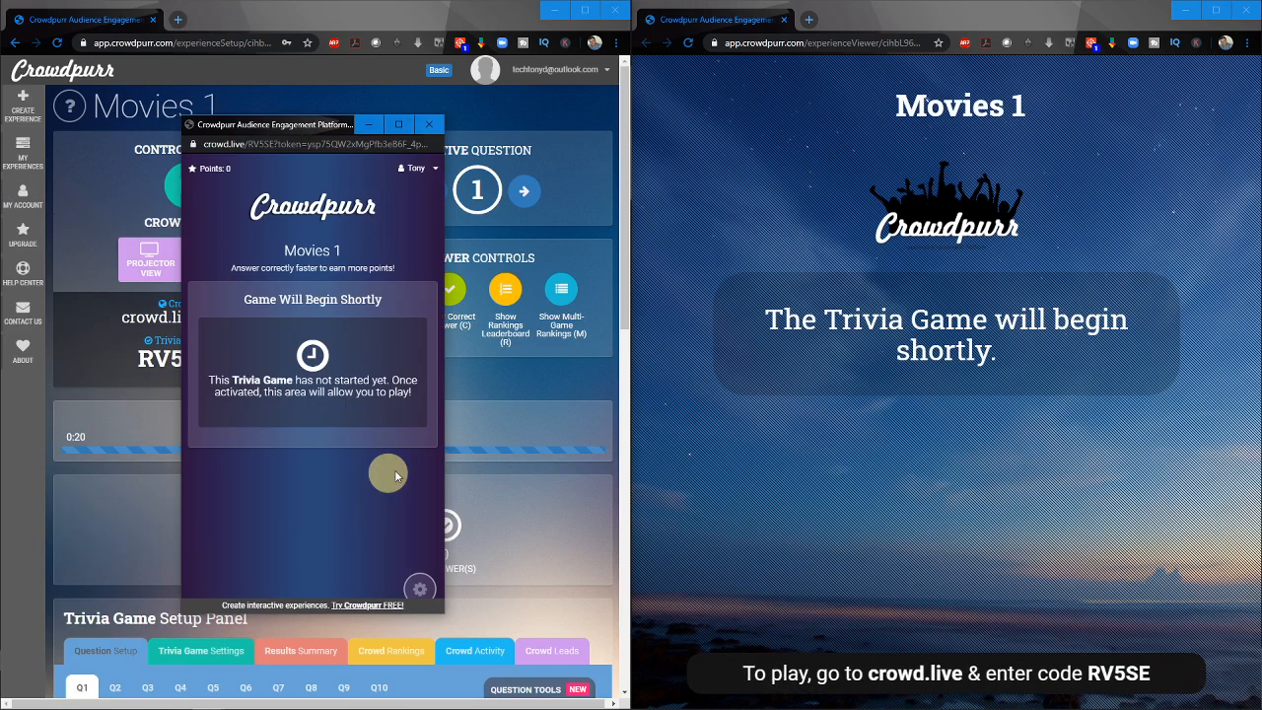
pyautogui.moveTo(299, 123); pyautogui.dragTo(0, 133)
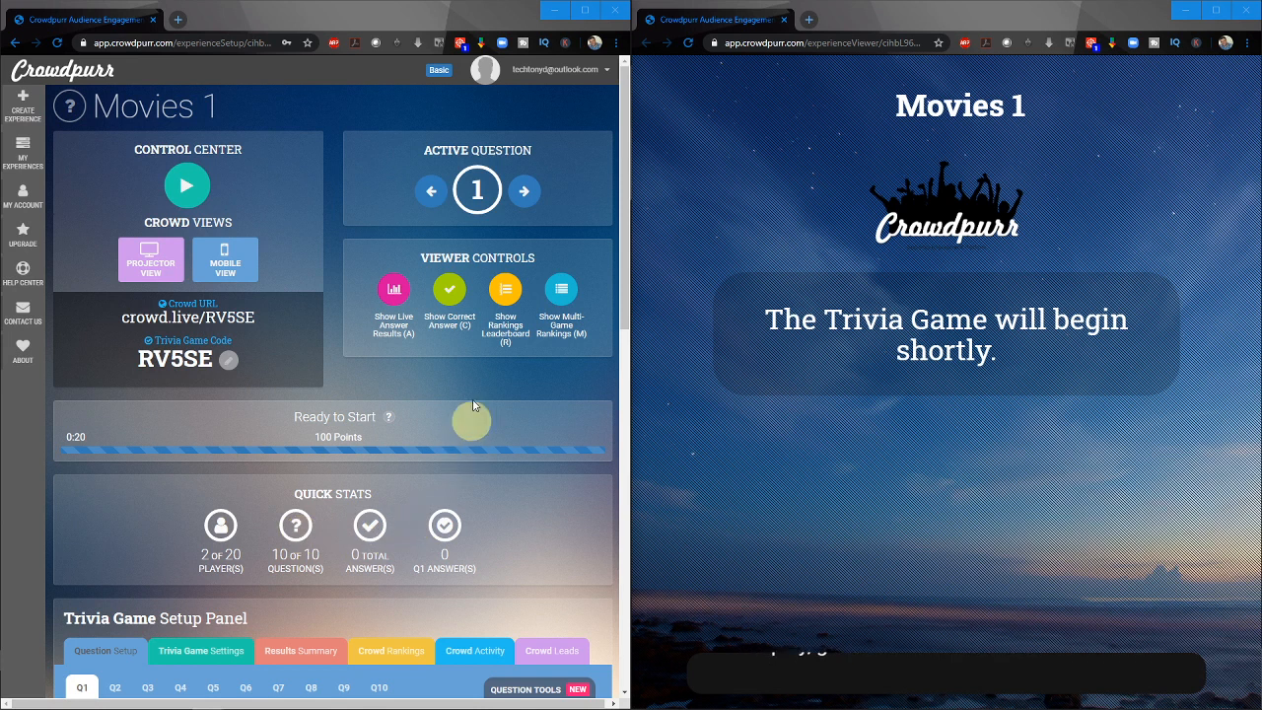
# Check question 1 in the question setup and start the Movies 1 game to allow live answers
pyautogui.scroll(-3, 306, 503)
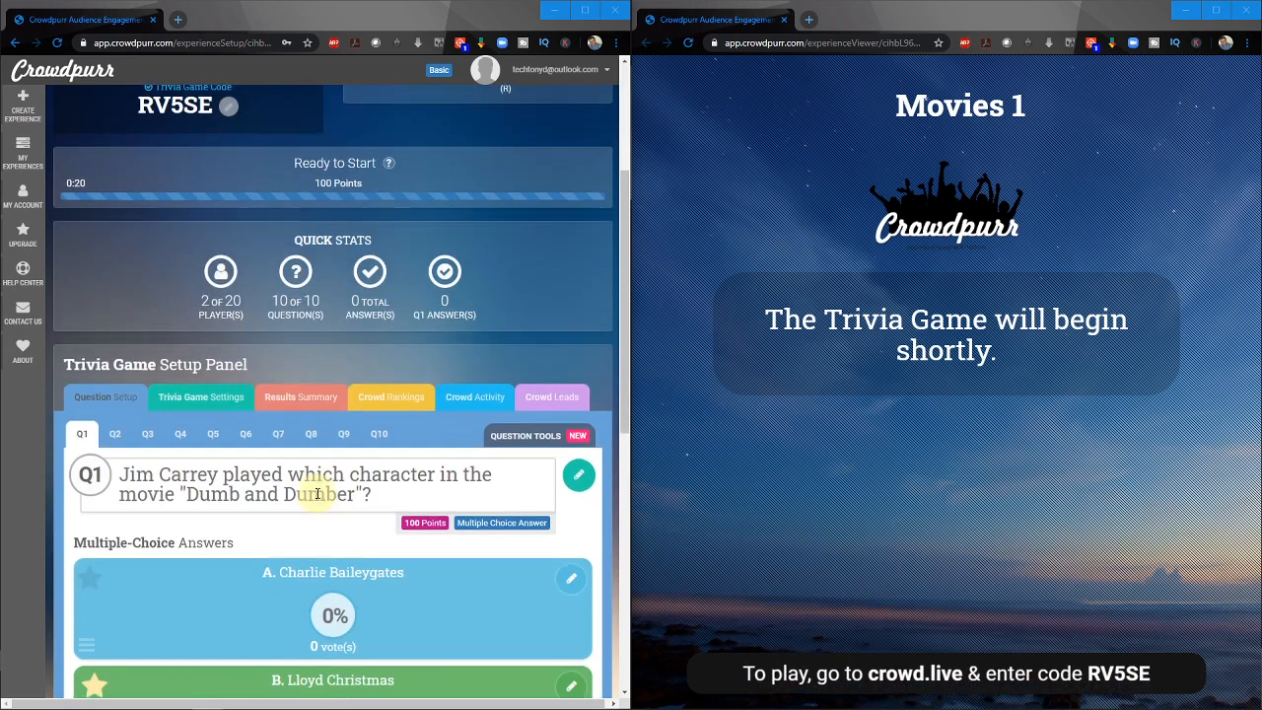
pyautogui.scroll(3, 318, 493)
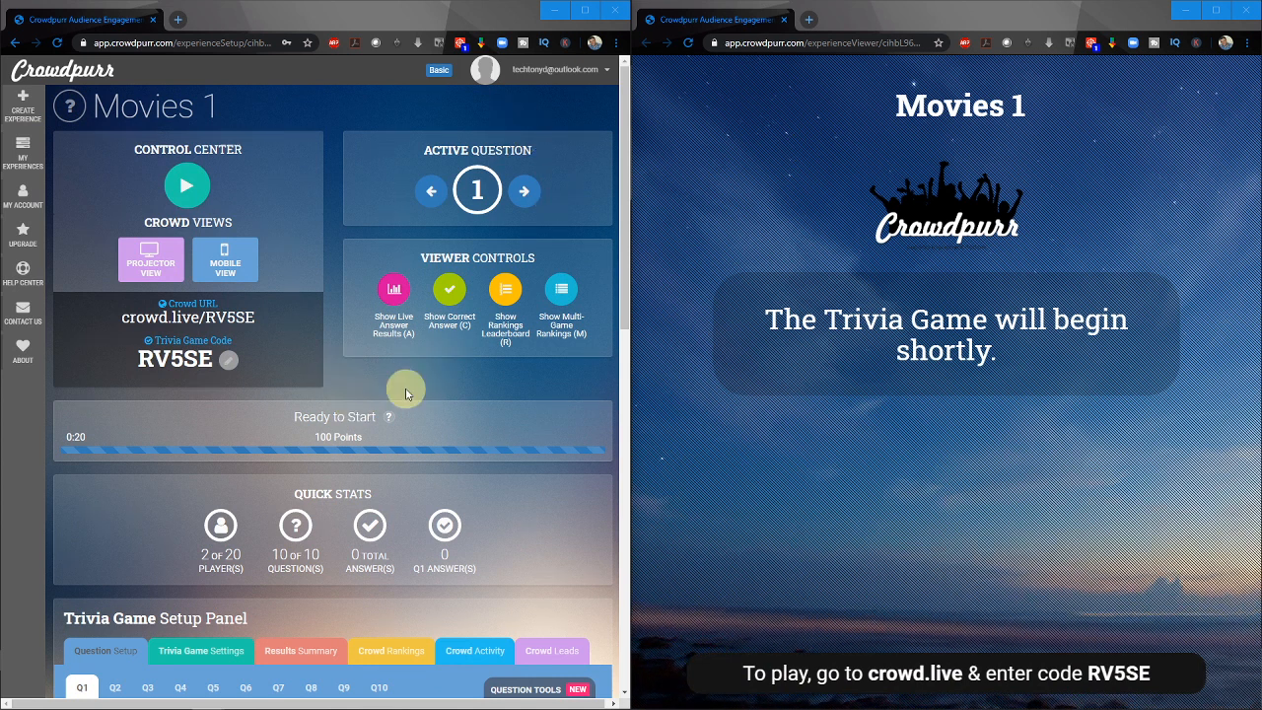
pyautogui.moveTo(1118, 443)
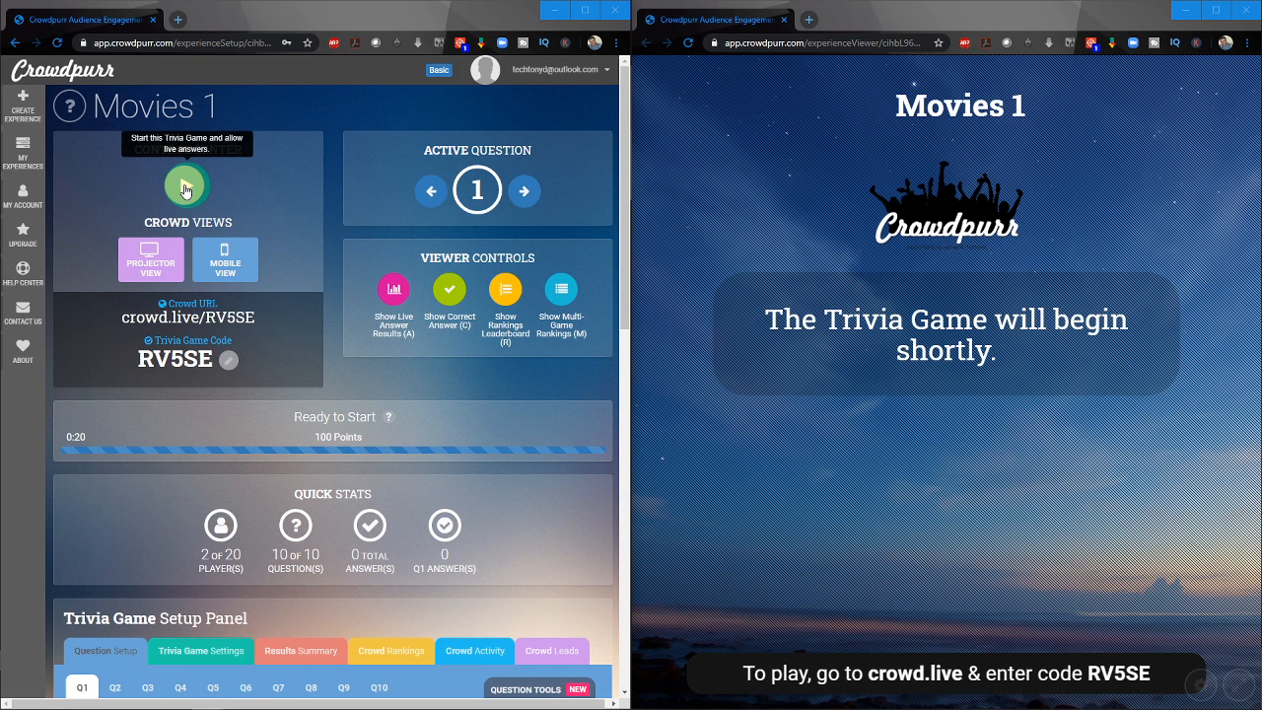
pyautogui.click(185, 187)
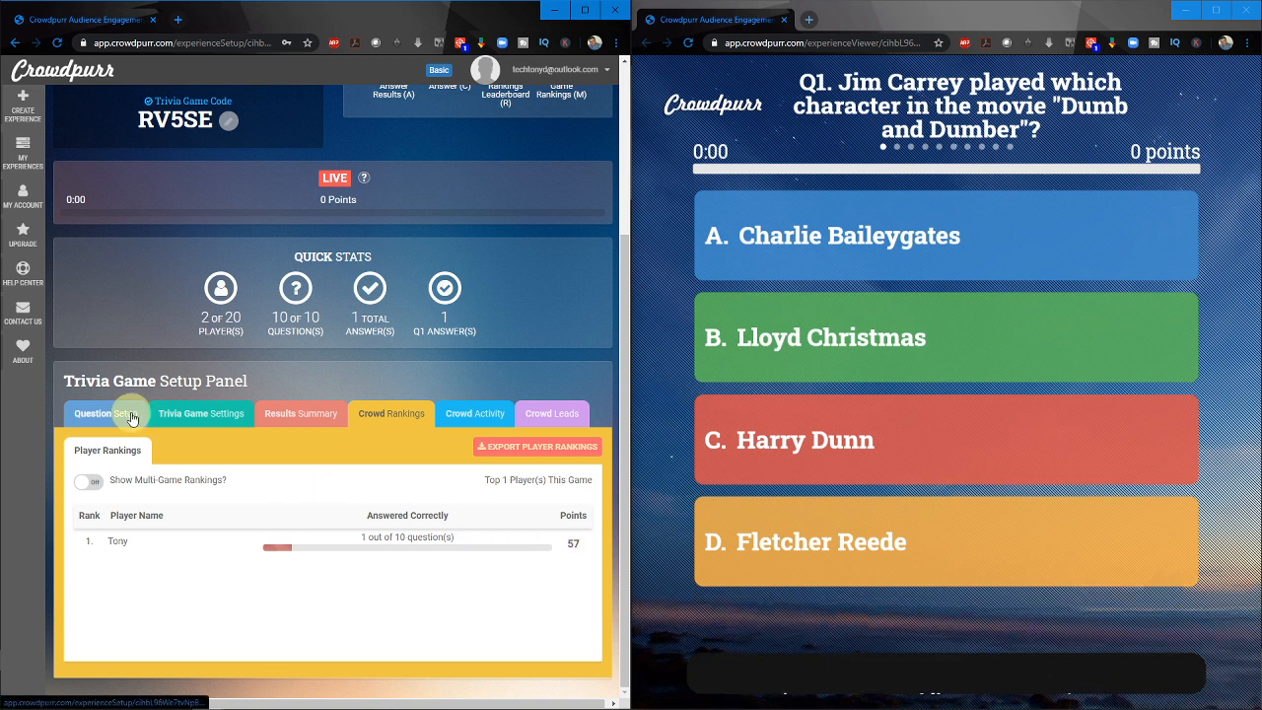
# Advance the live game to question 2 and submit an answer as the mobile player
pyautogui.scroll(3, 376, 431)
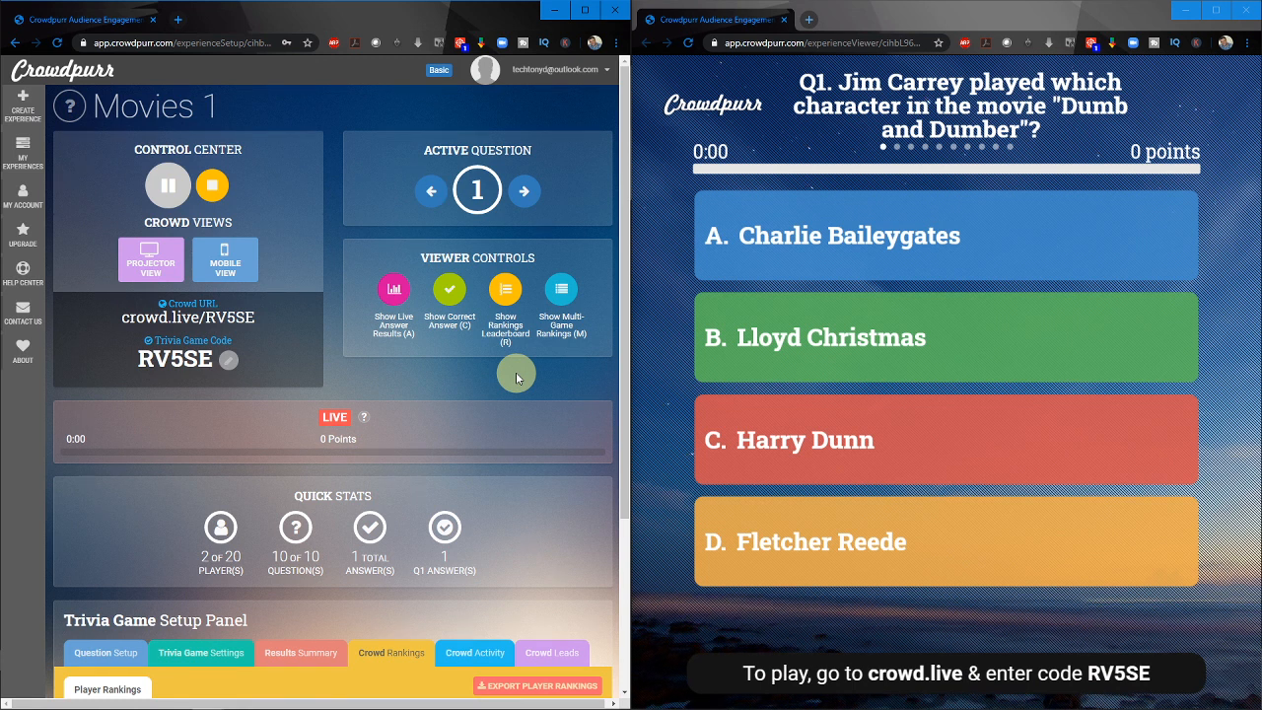
pyautogui.click(525, 198)
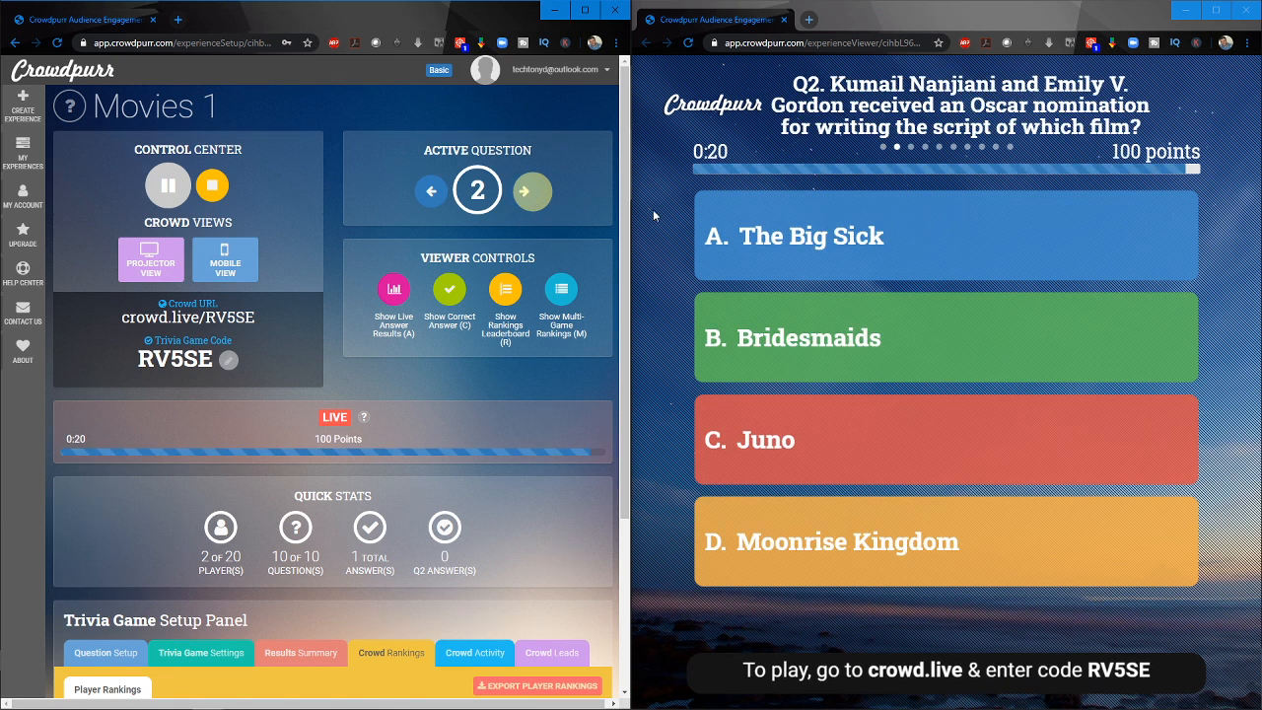
pyautogui.click(280, 549)
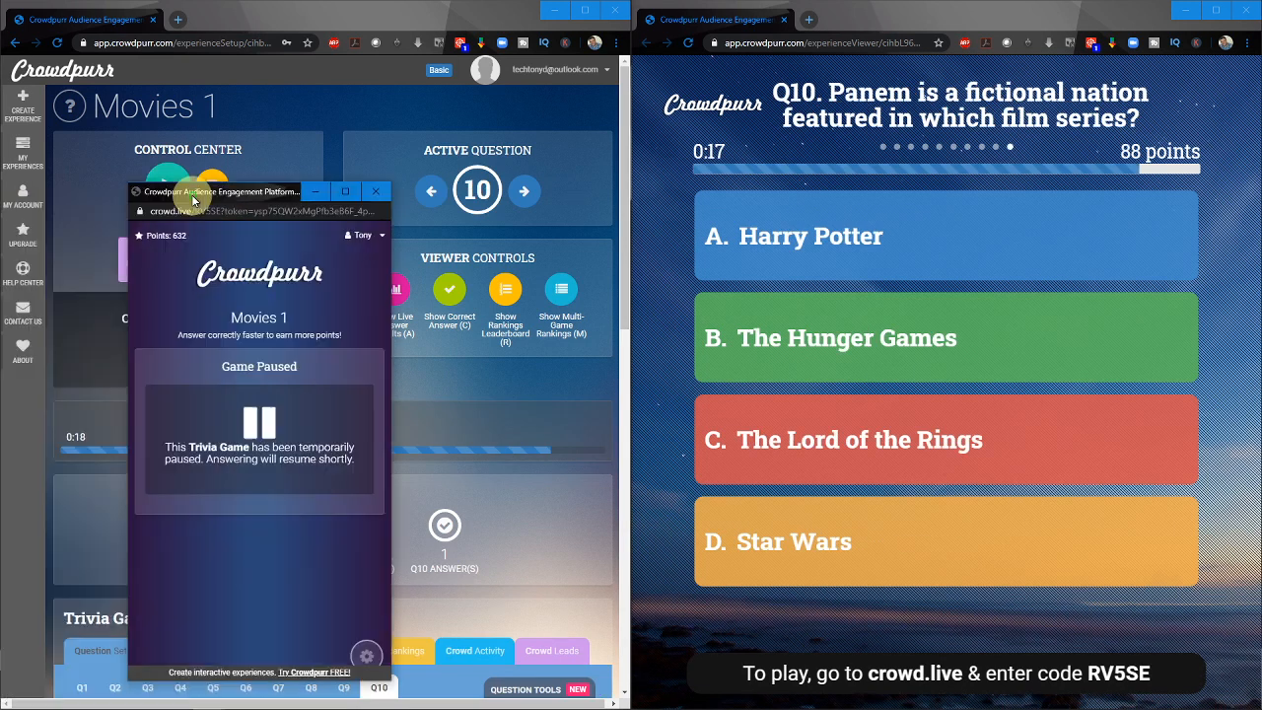
# Move the mobile player window off the setup page and return the paused game to question 1
pyautogui.moveTo(193, 200); pyautogui.dragTo(195, 200)
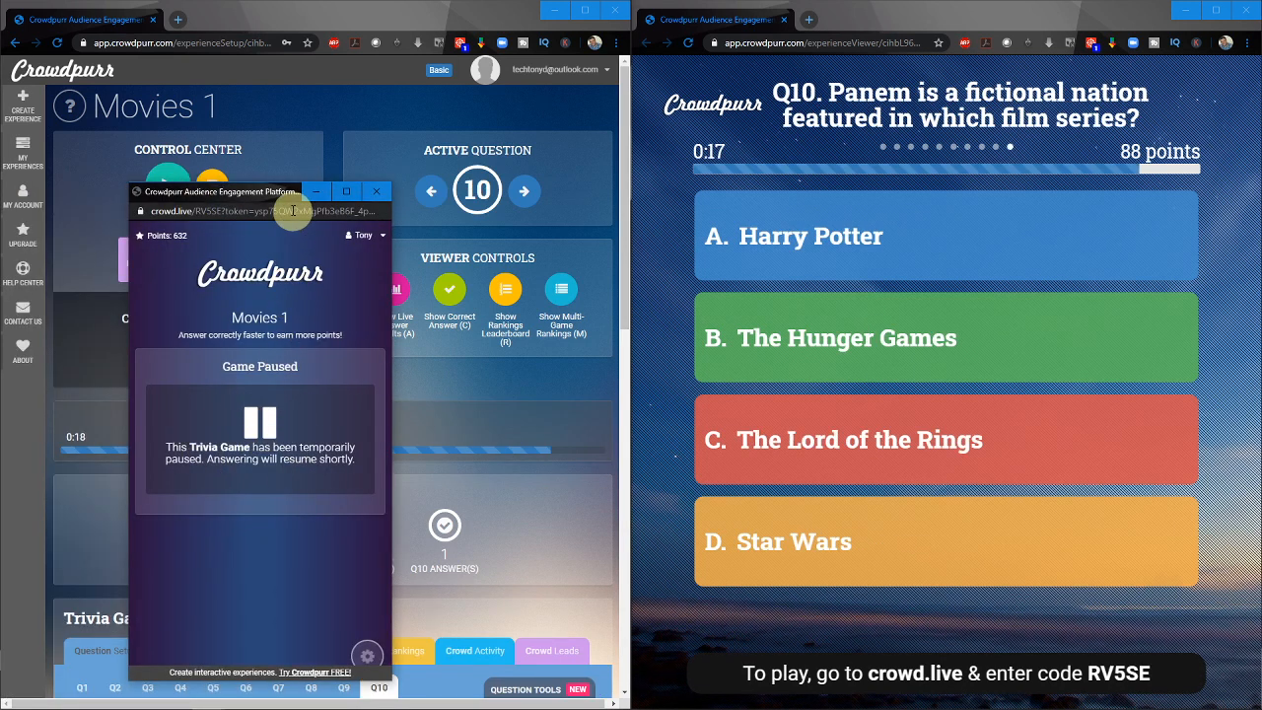
pyautogui.moveTo(246, 192); pyautogui.dragTo(0, 192)
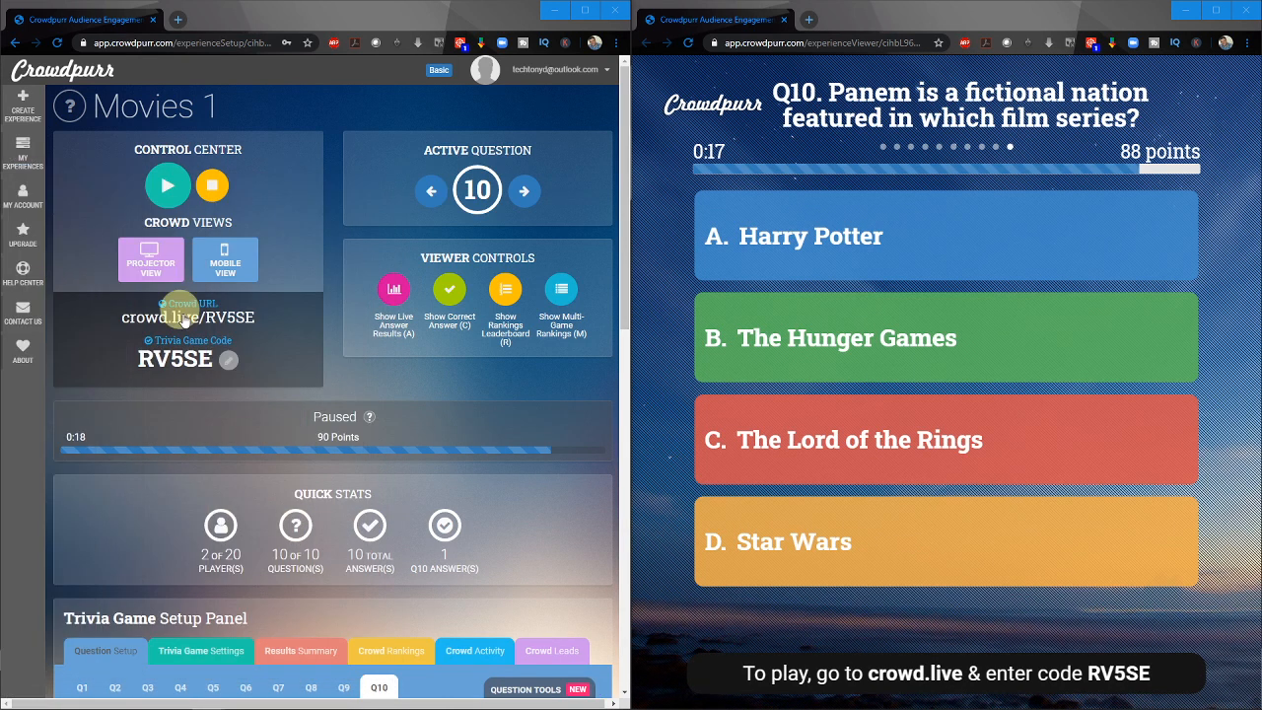
pyautogui.click(80, 688)
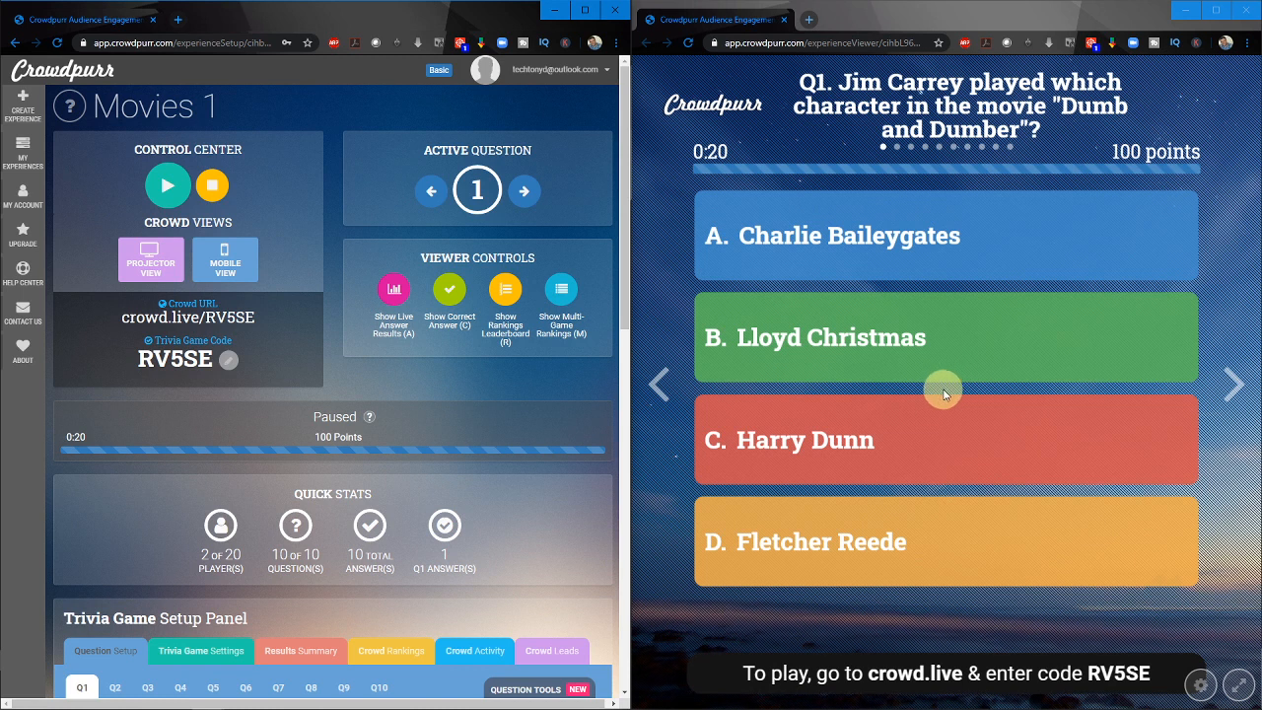
# Reveal the correct answers to questions 1 and 2 in the projector view
pyautogui.click(447, 292)
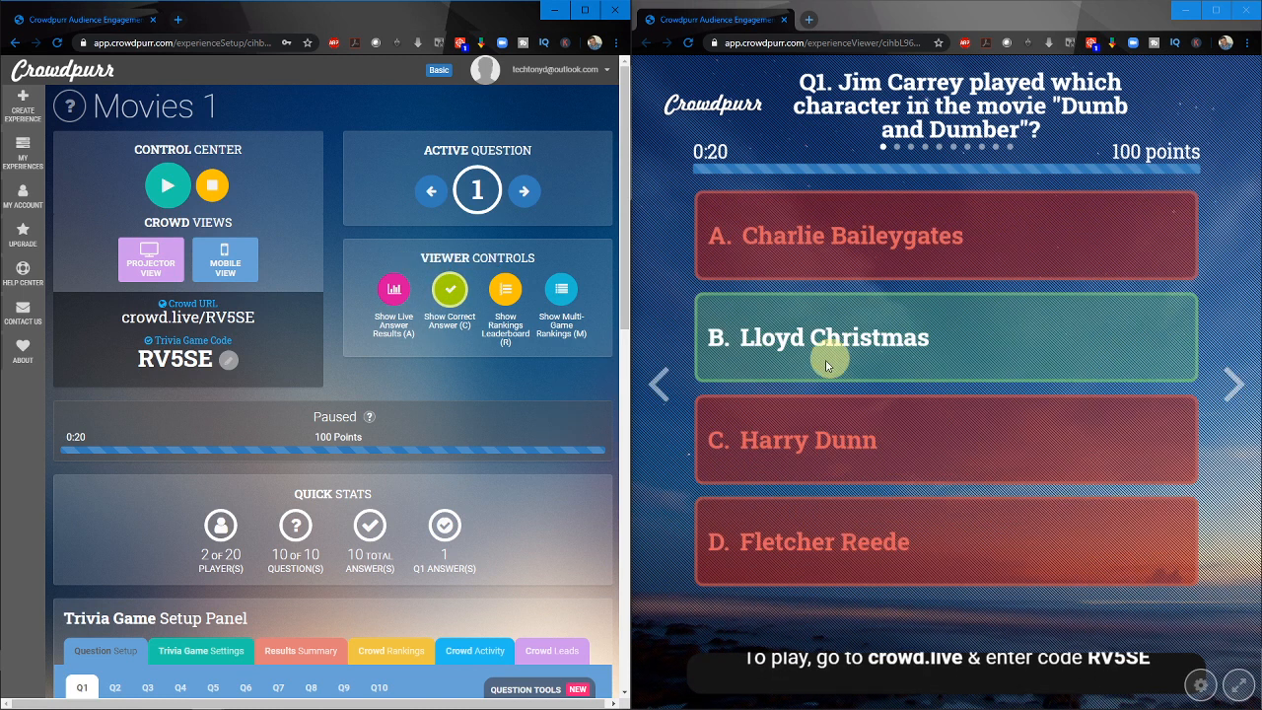
pyautogui.click(528, 194)
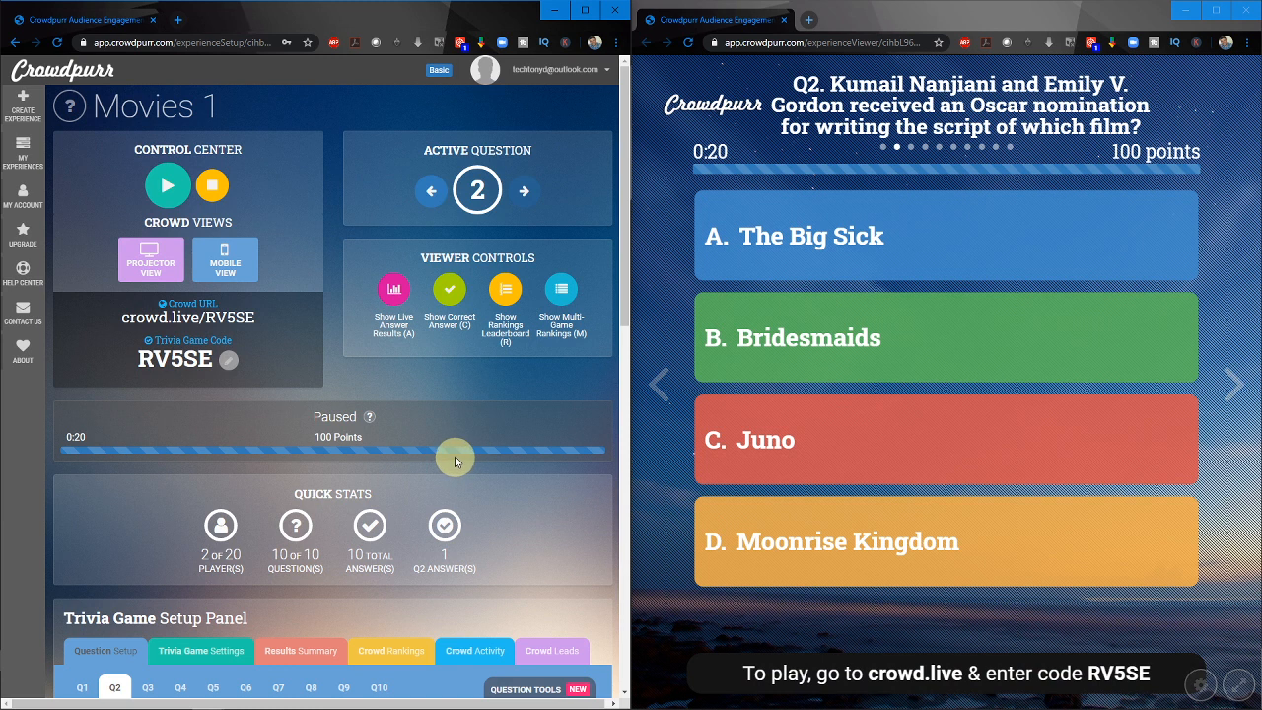
pyautogui.click(443, 296)
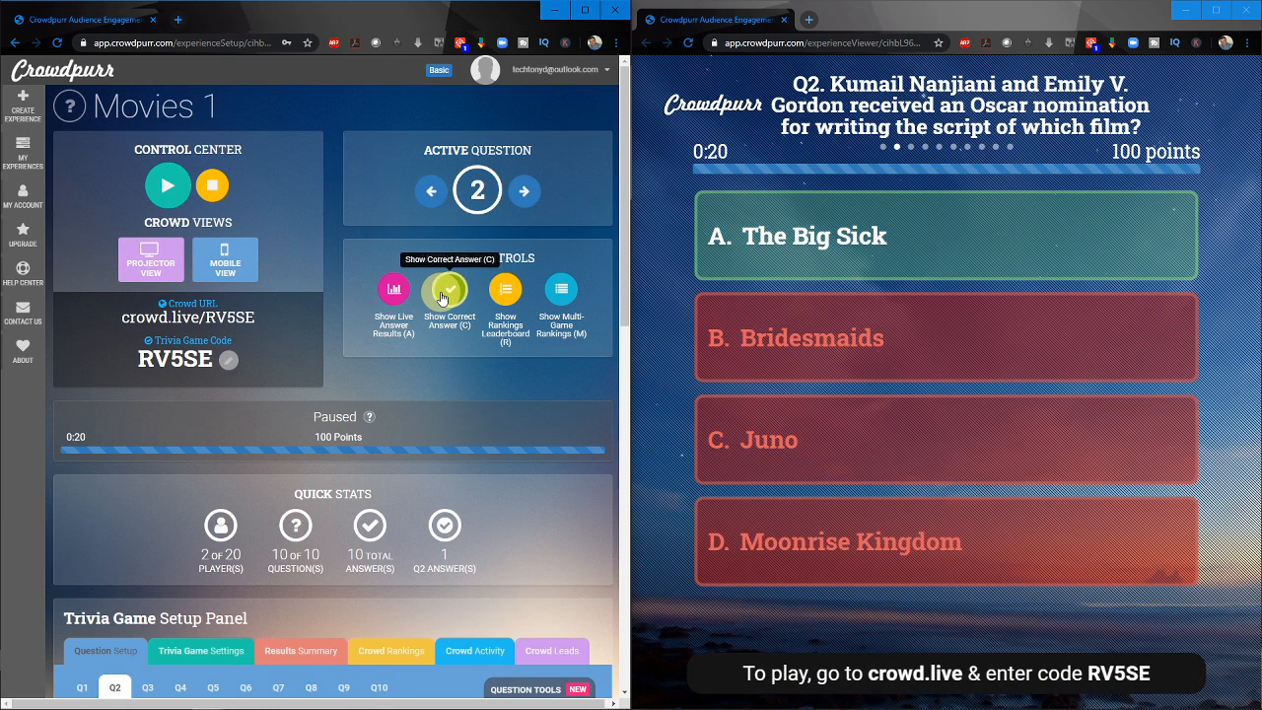
# Step backward through question 1 to question 10 and finish the Movies 1 game to close live answers
pyautogui.click(435, 198)
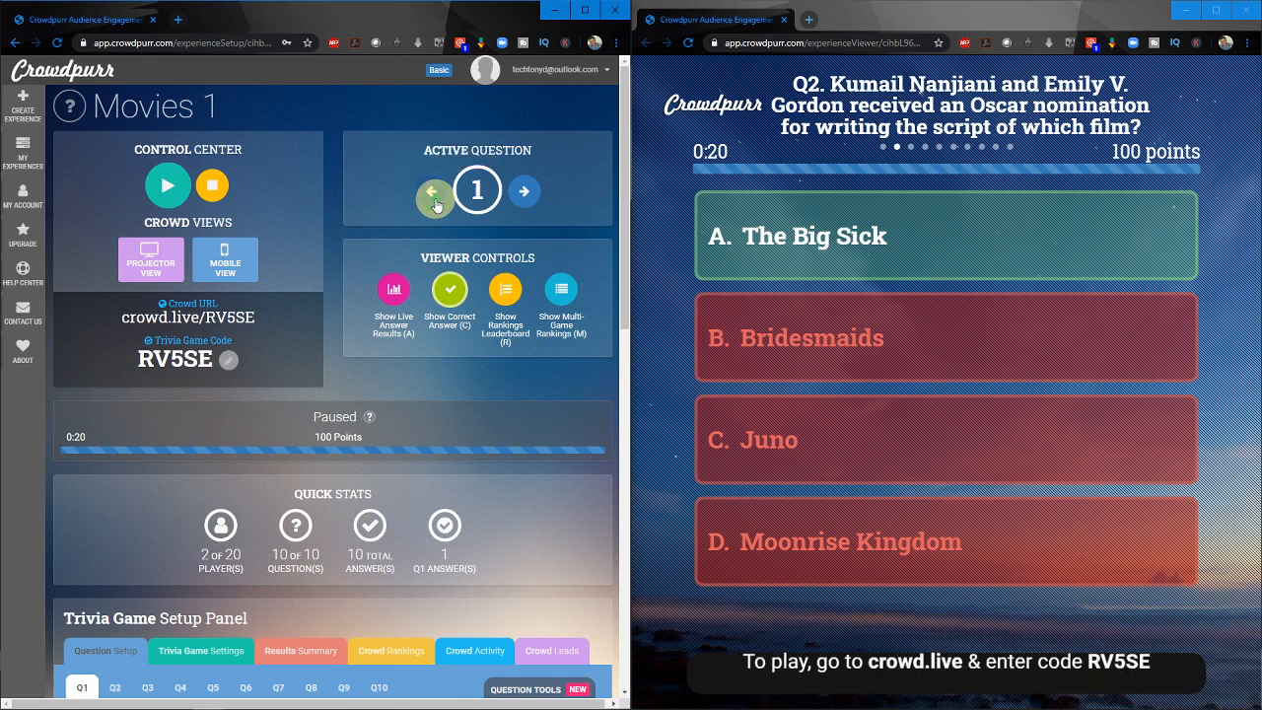
pyautogui.click(434, 195)
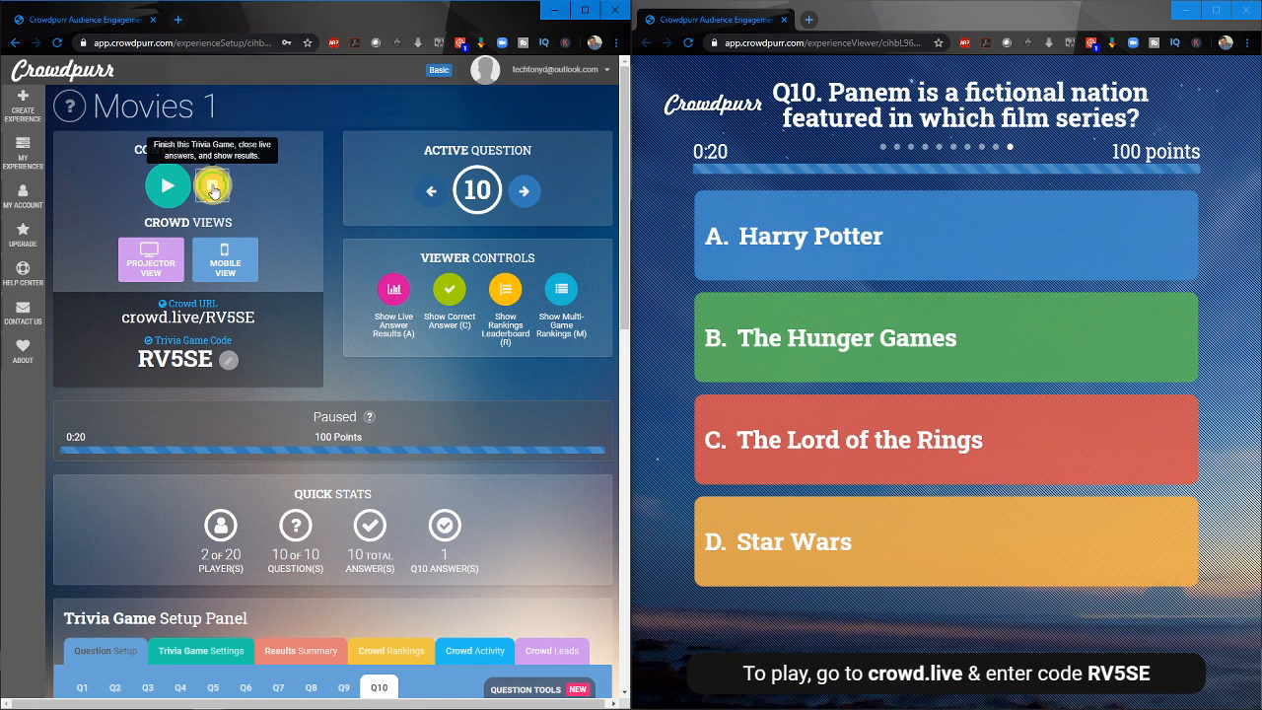
pyautogui.click(213, 190)
# Examine the player's final score and the winning rankings in the mobile view, and return to the control center
pyautogui.click(378, 191)
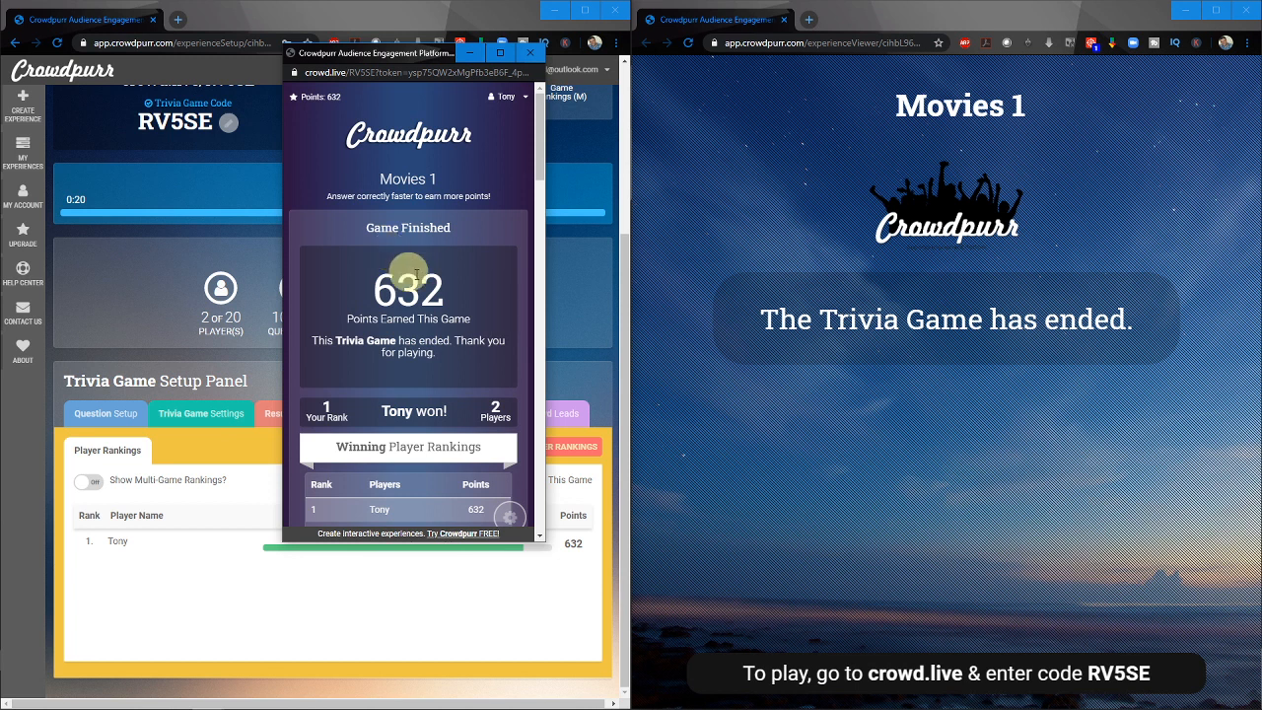
pyautogui.scroll(-1, 380, 399)
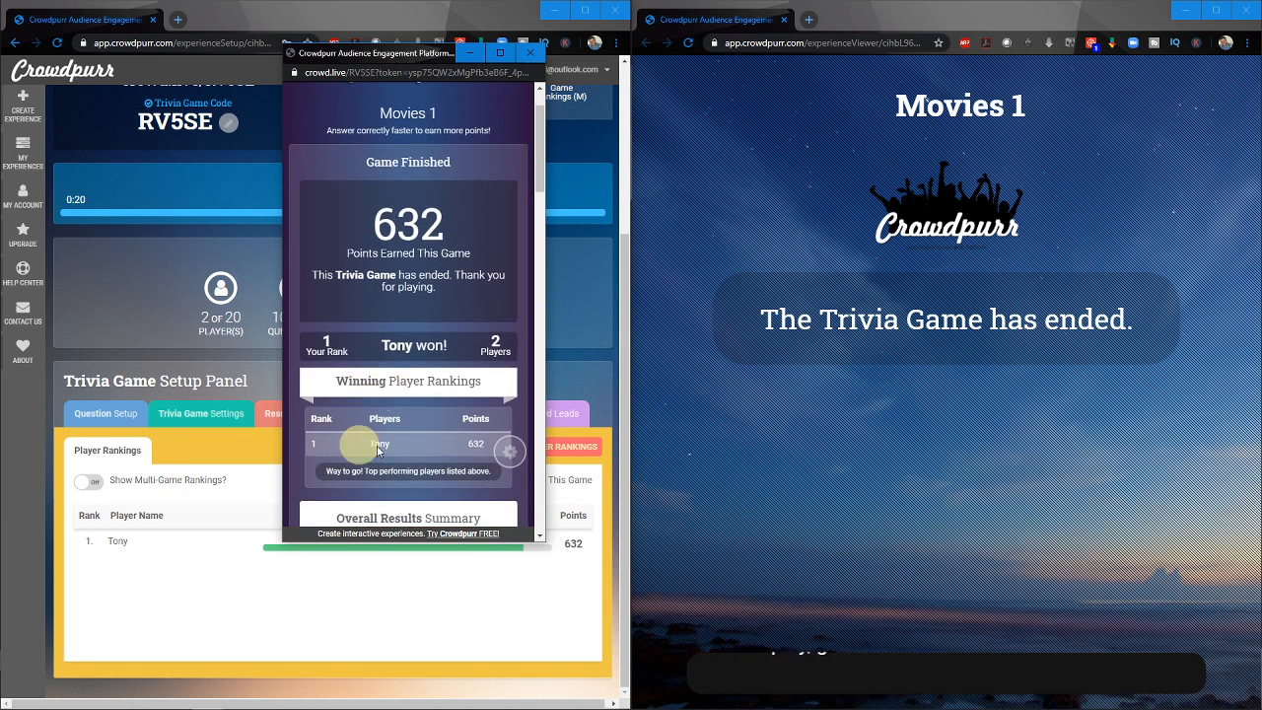
pyautogui.scroll(1, 414, 355)
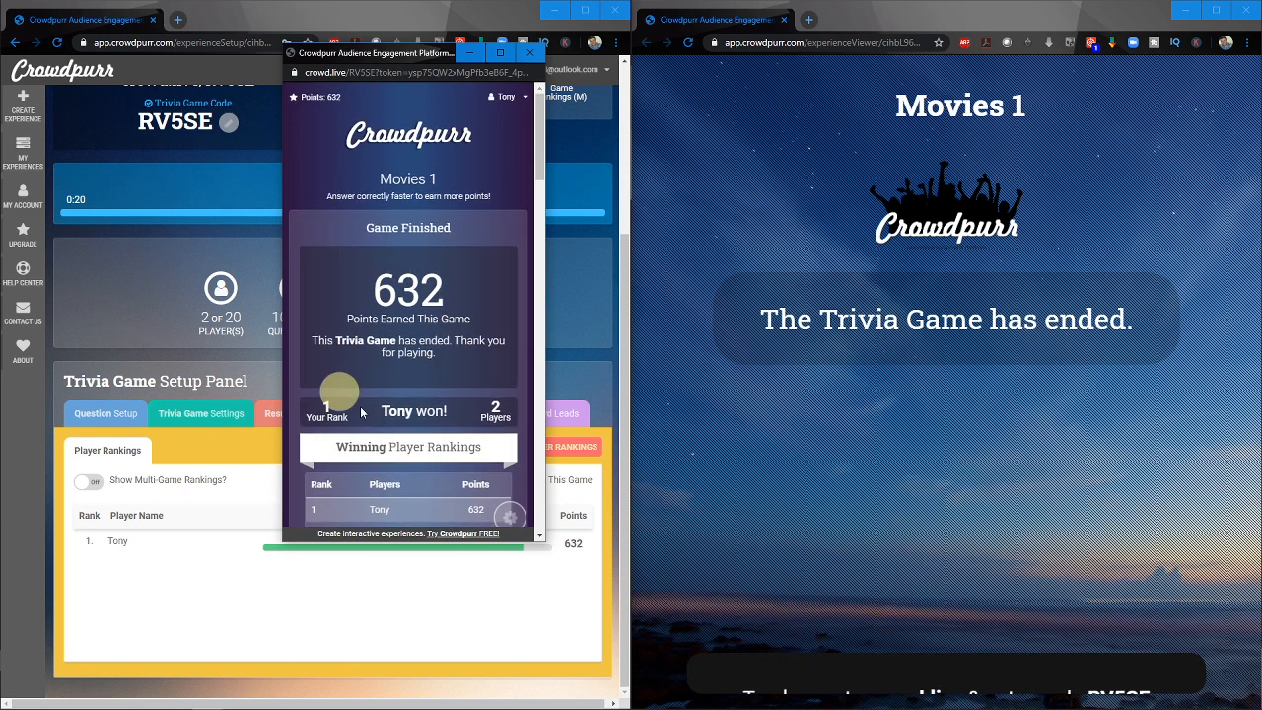
pyautogui.click(375, 47)
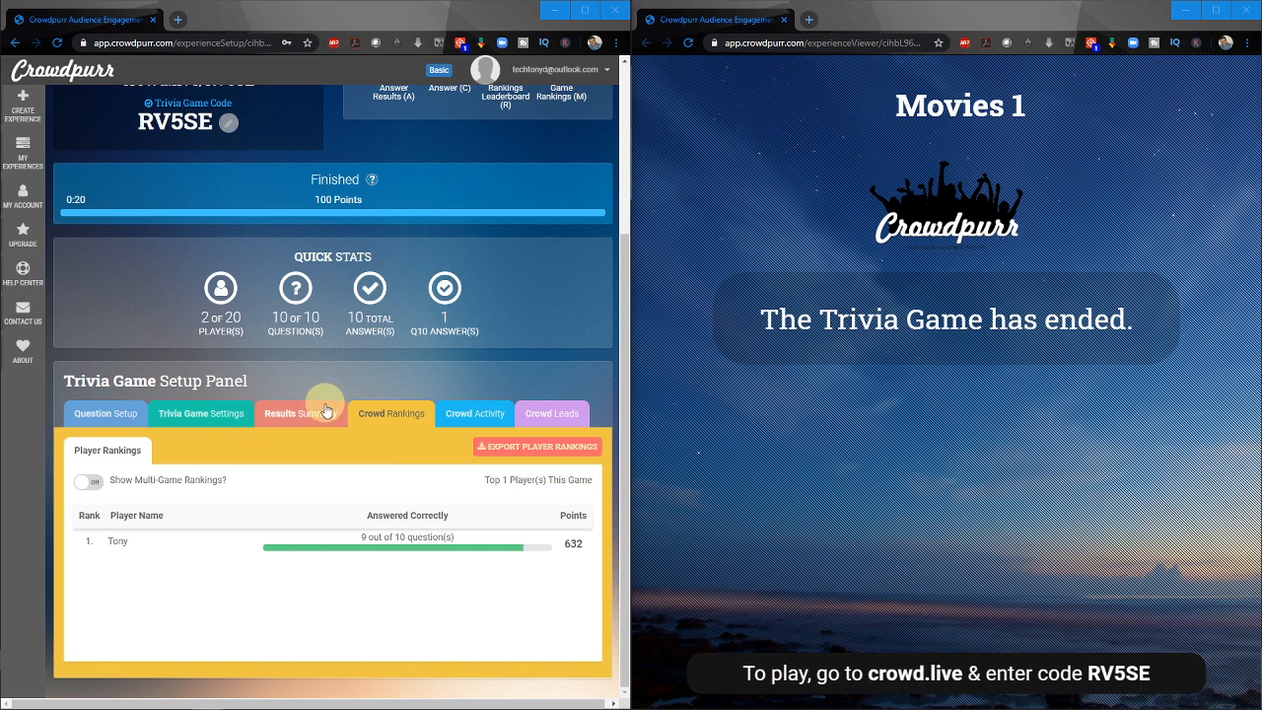
pyautogui.scroll(3, 335, 445)
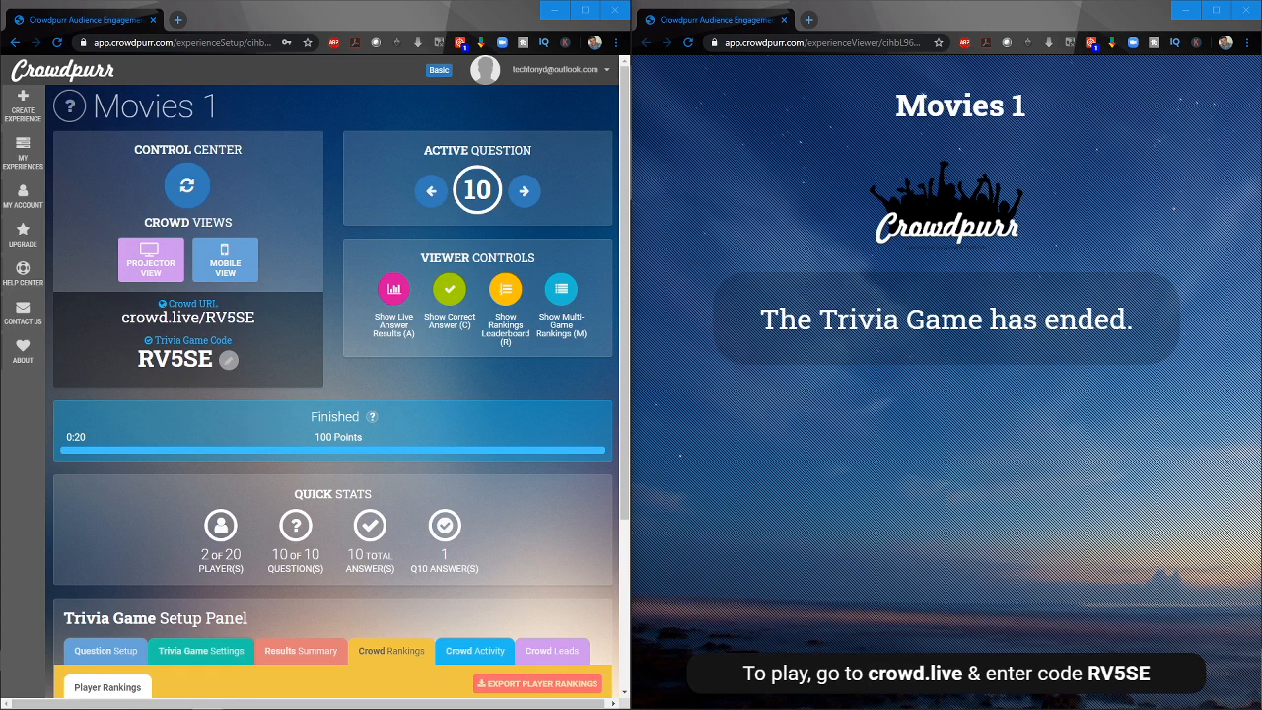
# Bring the mobile player window back over the projector view and open the Sports 1 game from My Experiences
pyautogui.moveTo(0, 202); pyautogui.dragTo(726, 192)
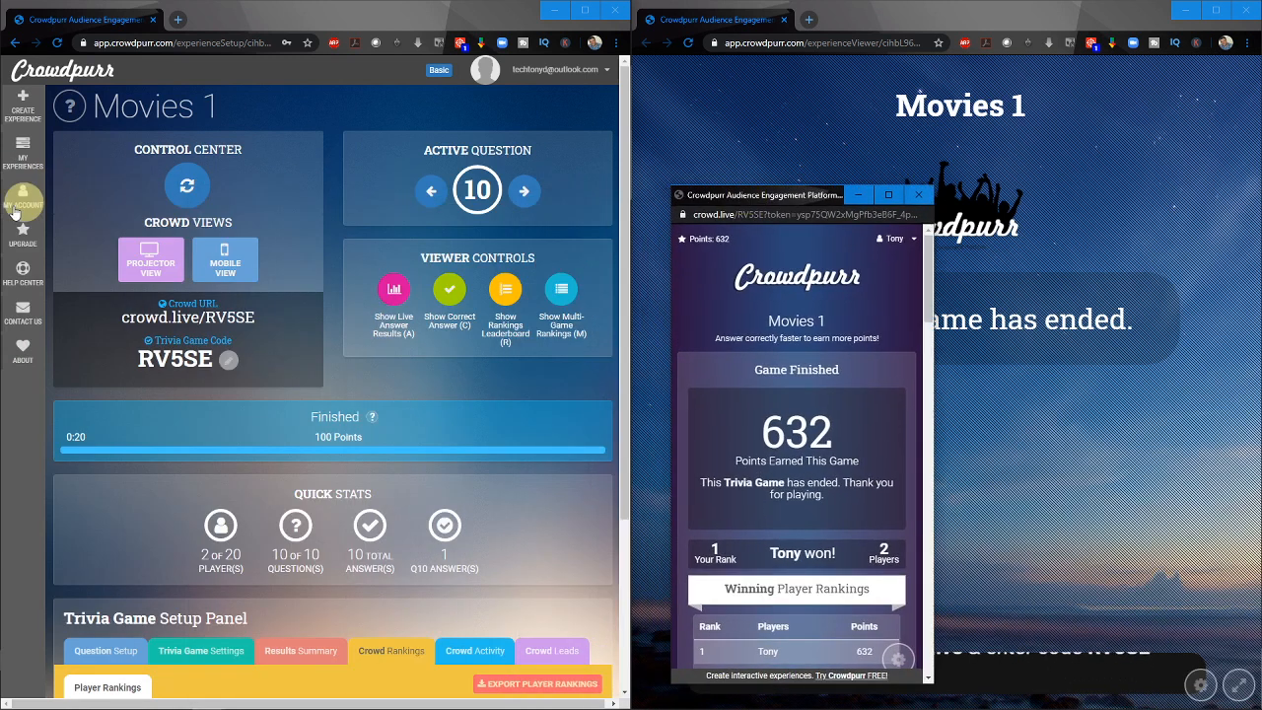
pyautogui.click(28, 153)
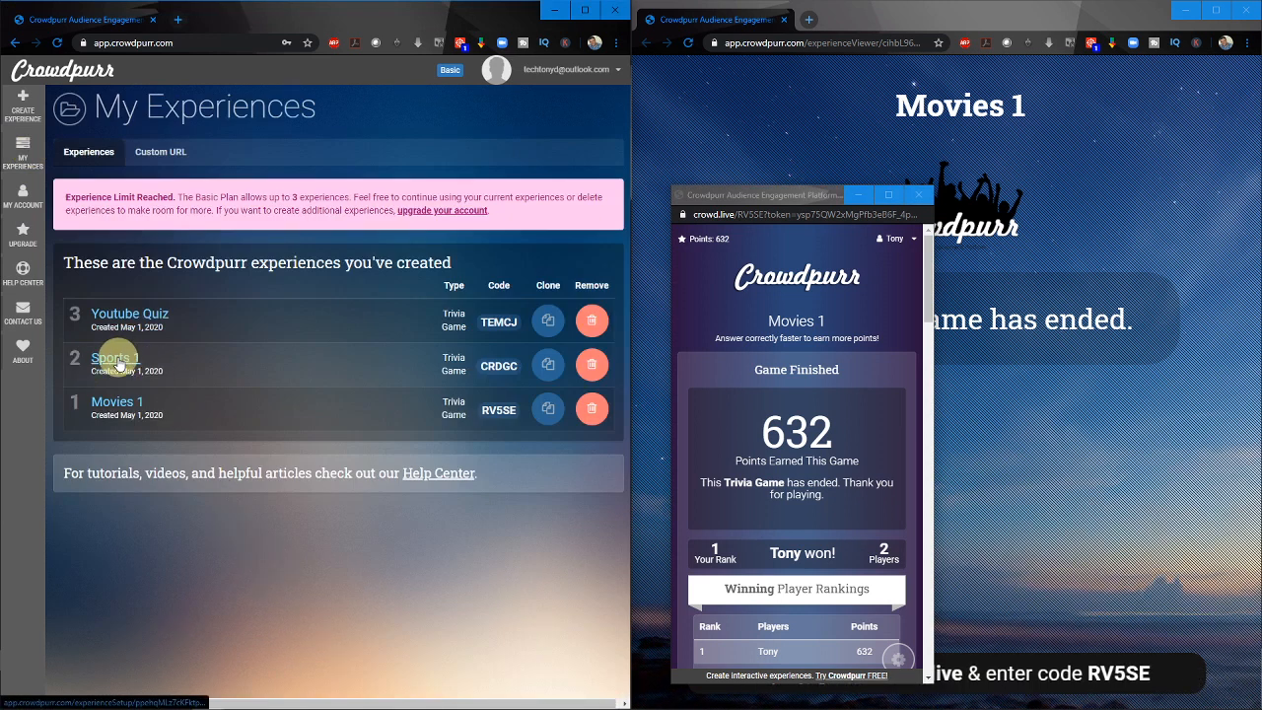
pyautogui.click(115, 360)
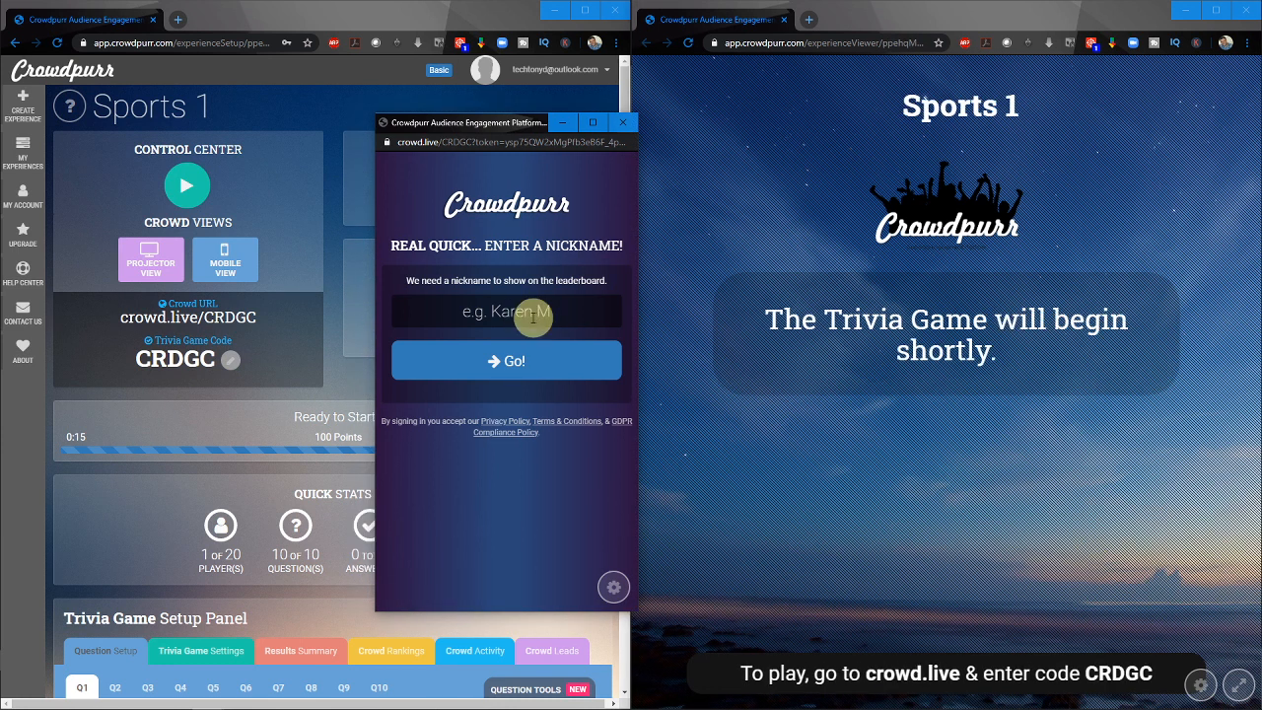
# Join the Sports 1 game in the mobile player window with a nickname, and shift that window aside
pyautogui.click(505, 357)
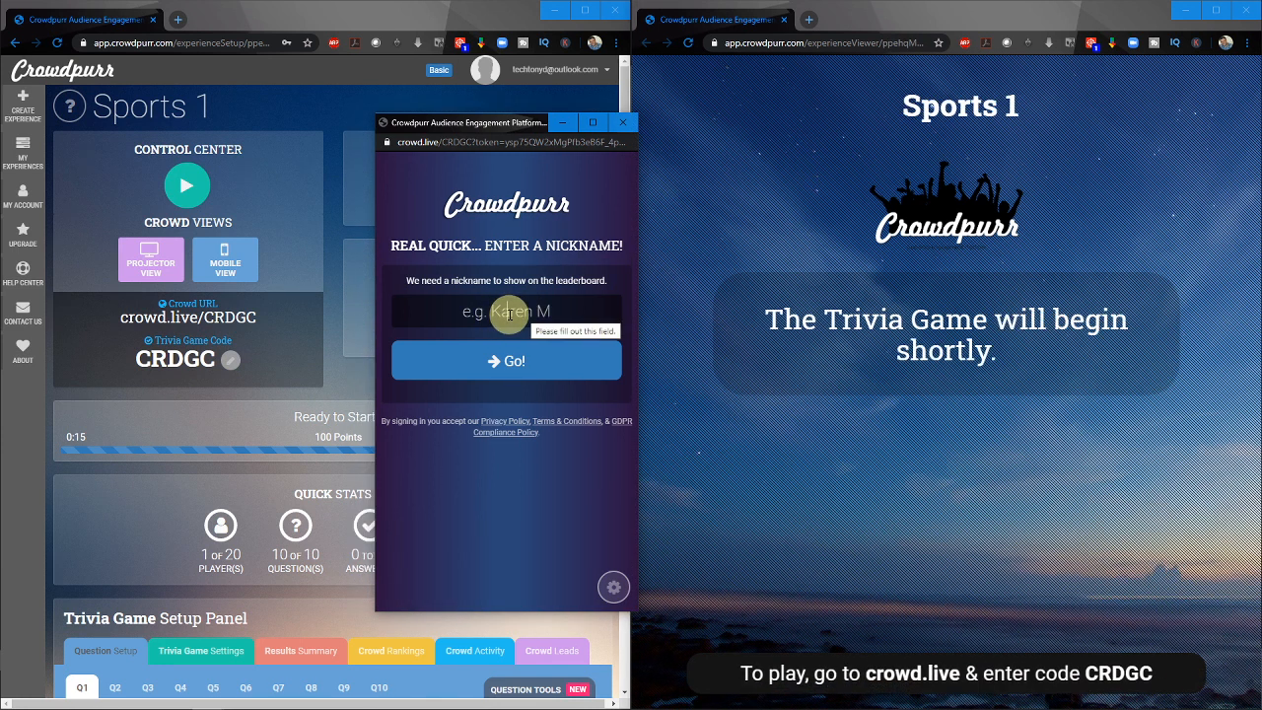
pyautogui.write('tony')
pyautogui.click(504, 373)
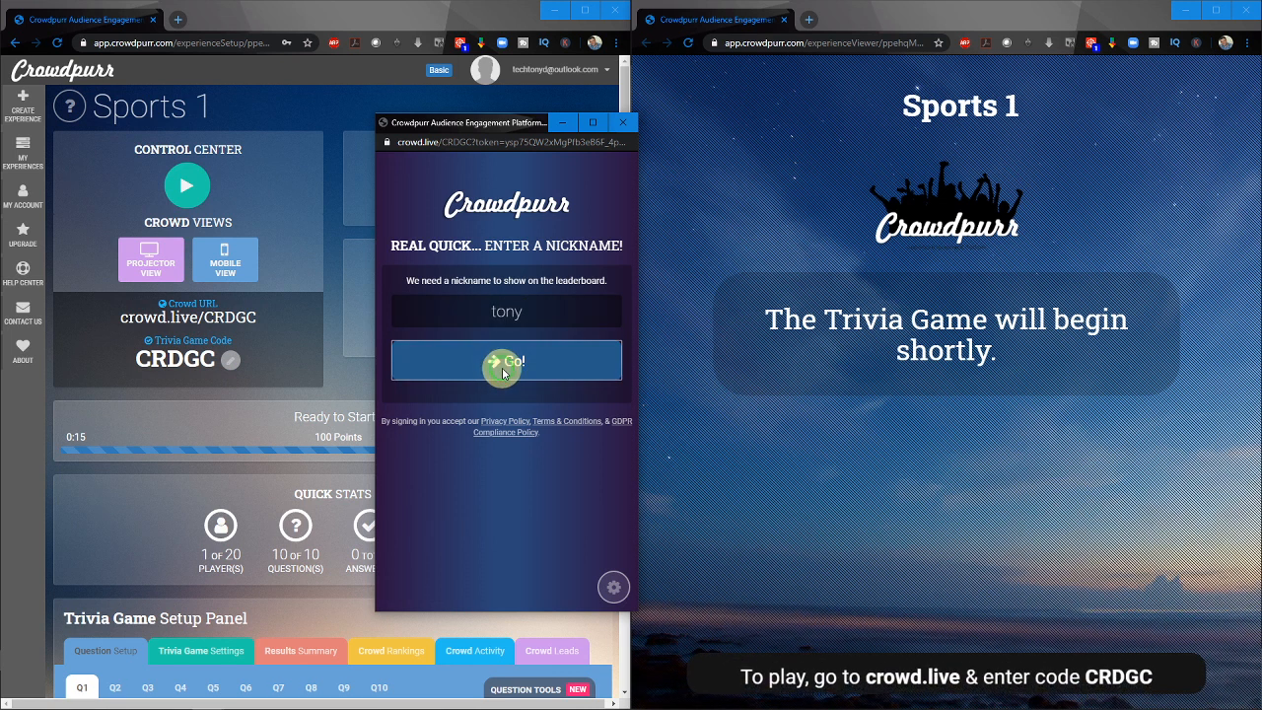
pyautogui.moveTo(493, 118); pyautogui.dragTo(457, 123)
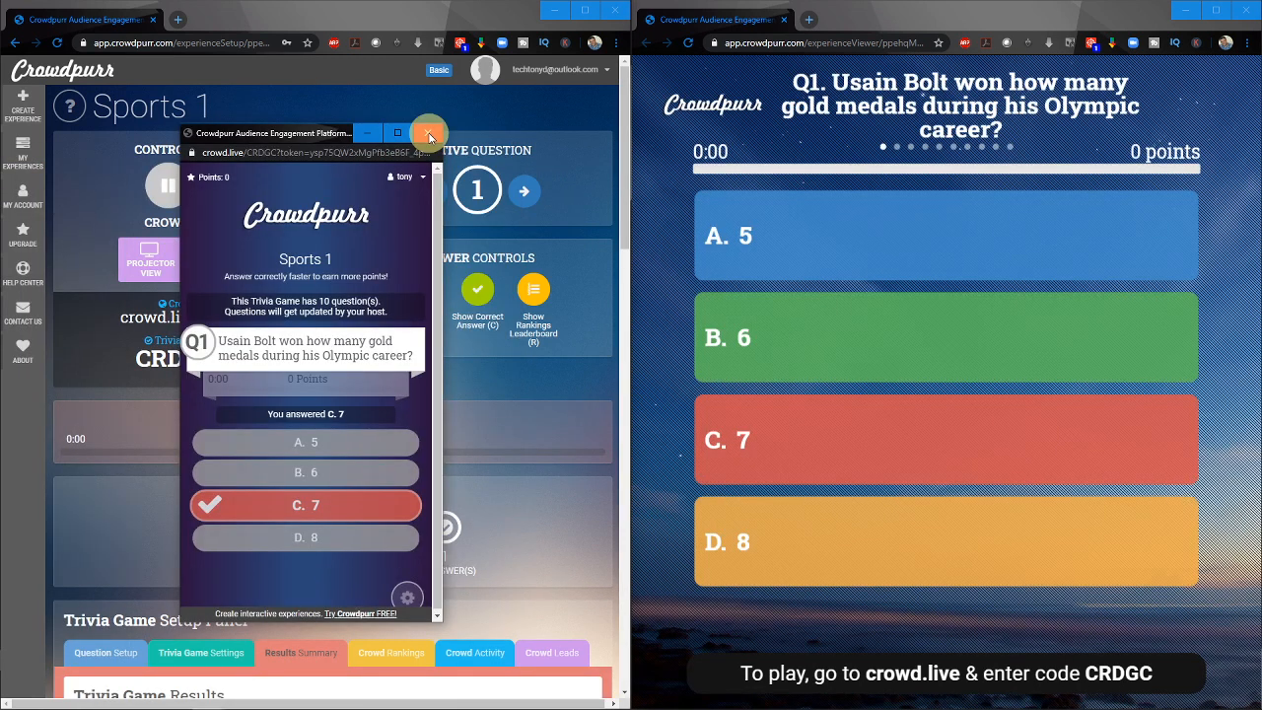
# Close the mobile player window and look over the finished Sports 1 game's setup page
pyautogui.click(429, 134)
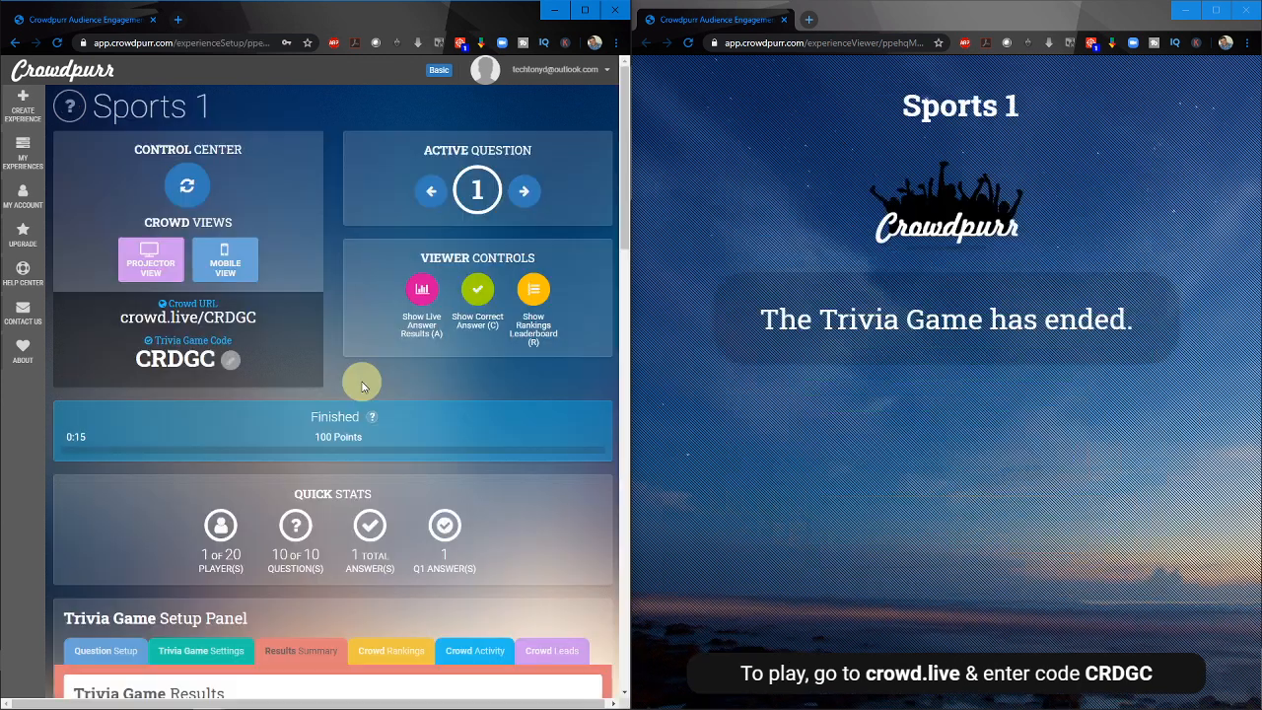
pyautogui.scroll(-6, 360, 296)
pyautogui.scroll(6, 361, 293)
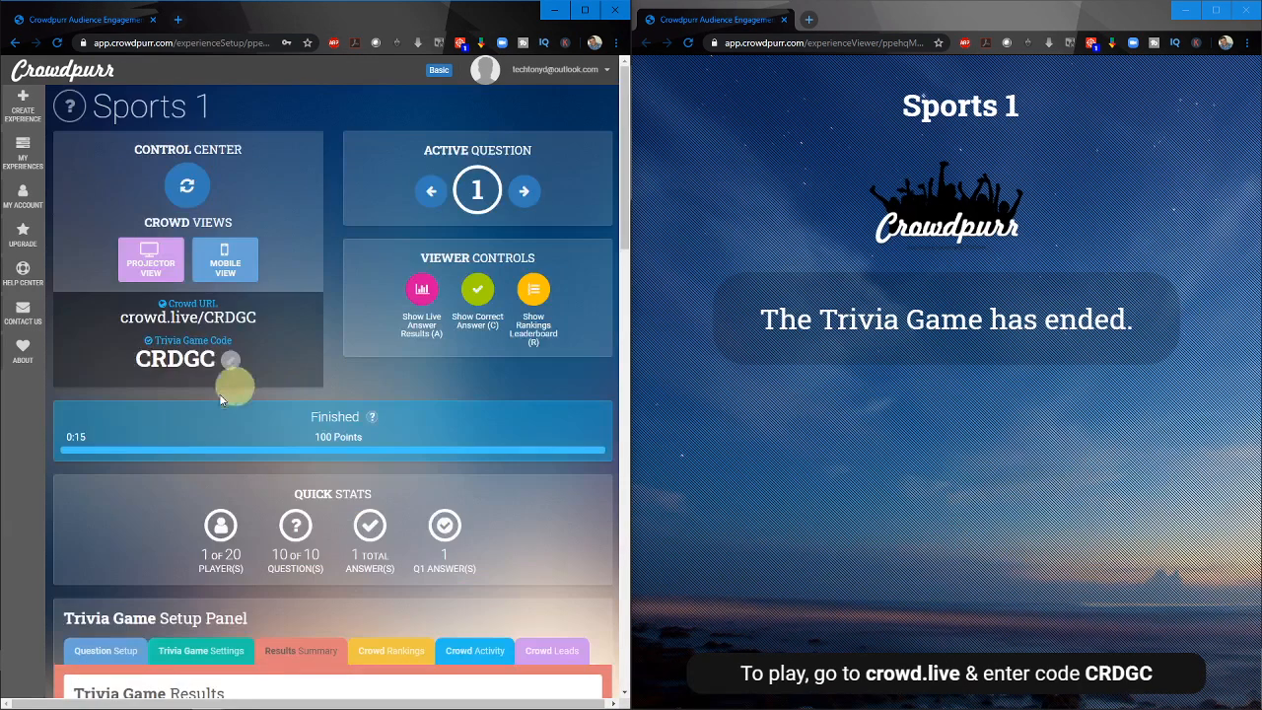
# Remove the Youtube Quiz from My Experiences and start creating a new Points Timer Trivia experience
pyautogui.click(18, 154)
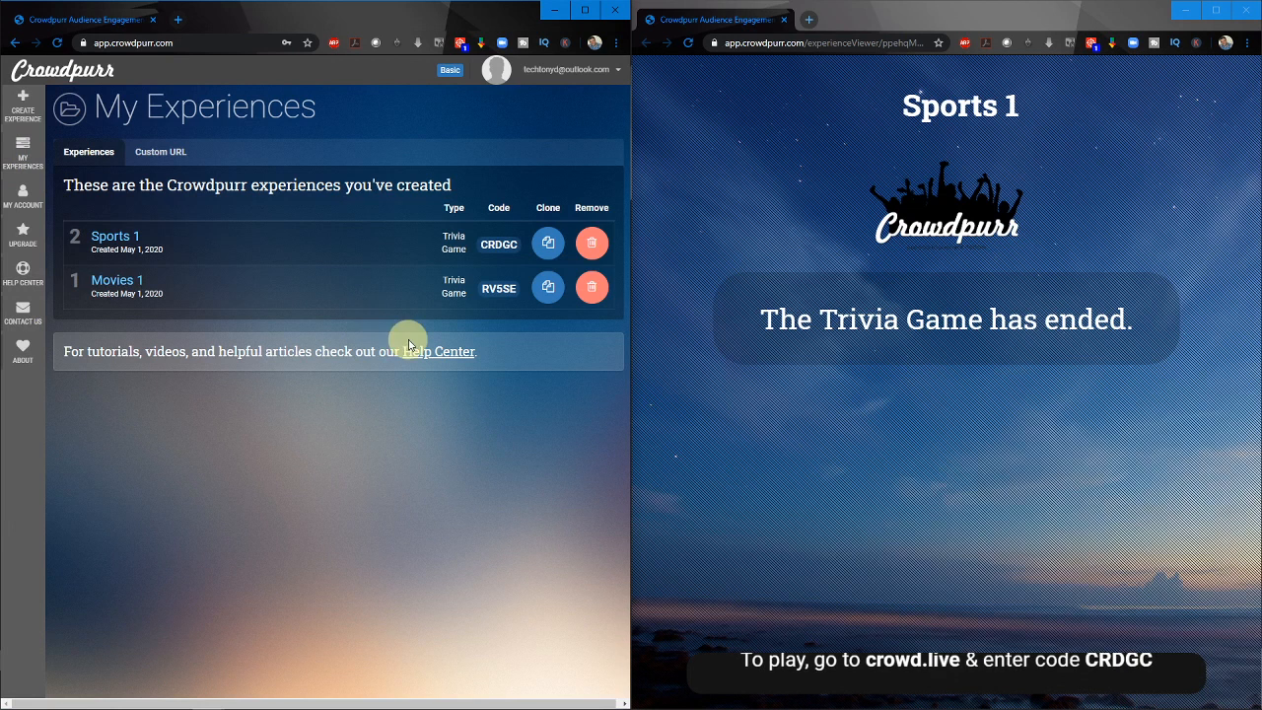
pyautogui.click(21, 106)
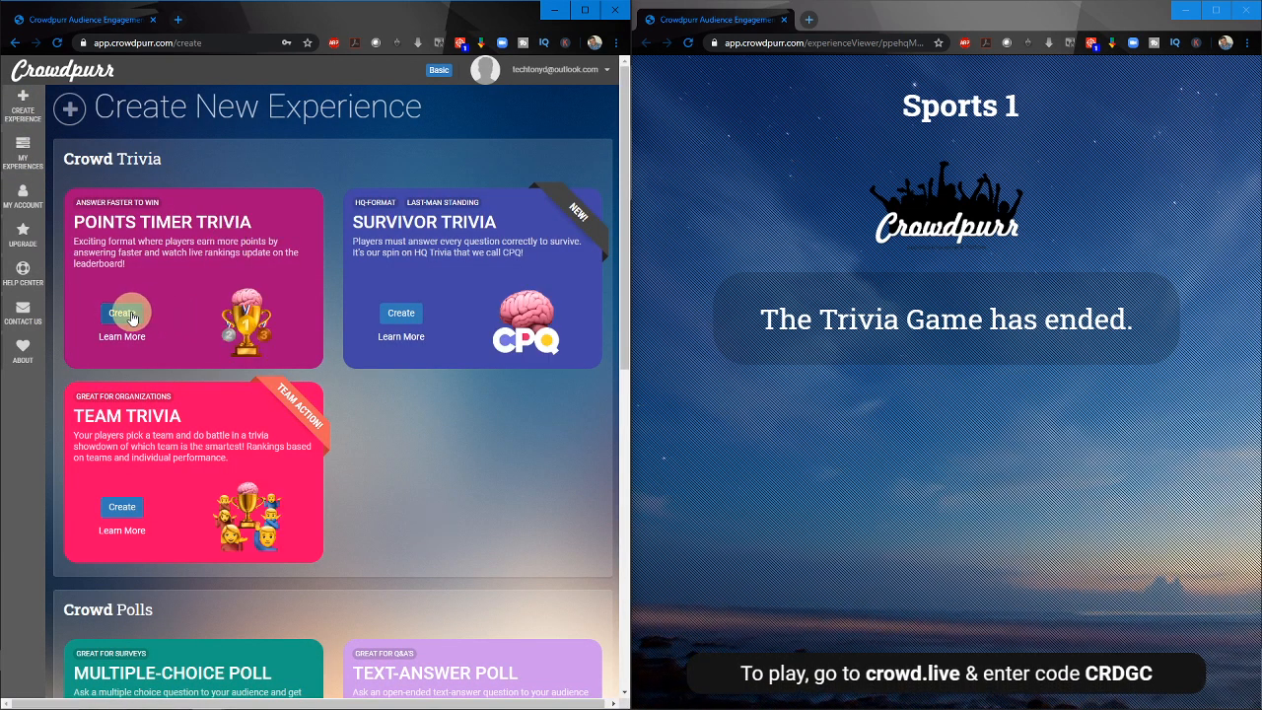
pyautogui.click(144, 337)
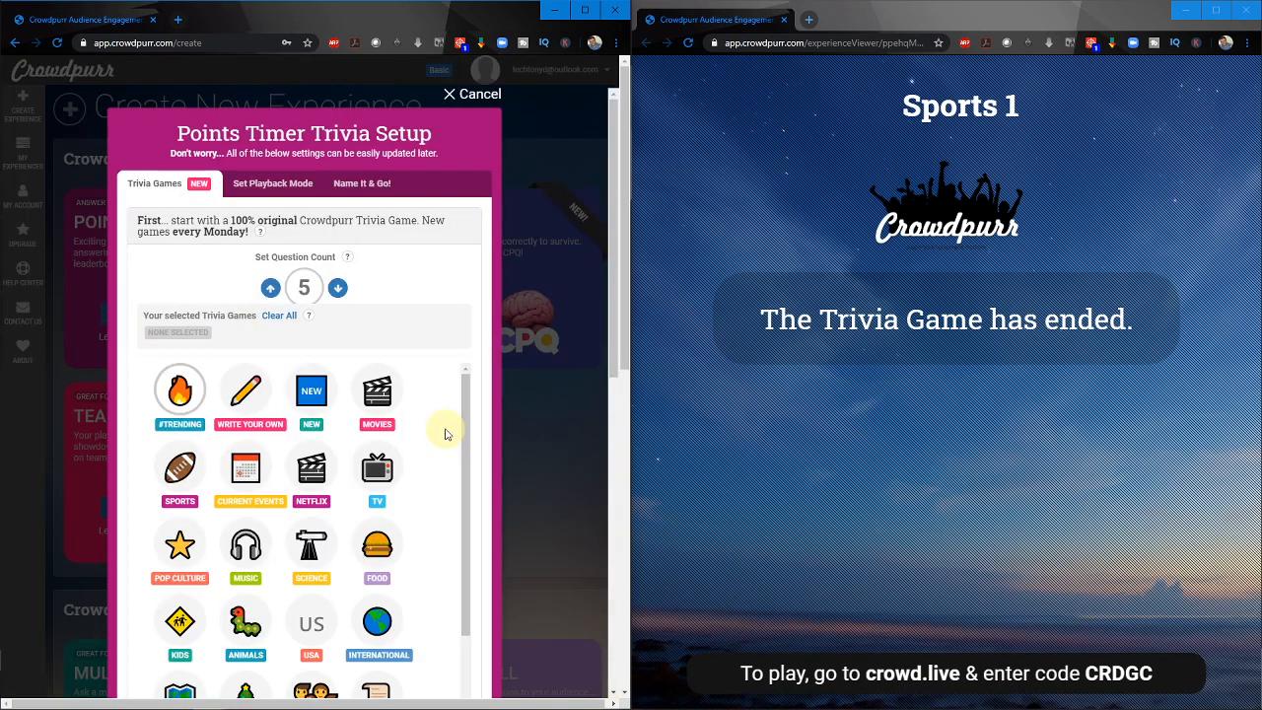
# Look through the trivia game categories and set the question count to 10
pyautogui.scroll(-3, 272, 417)
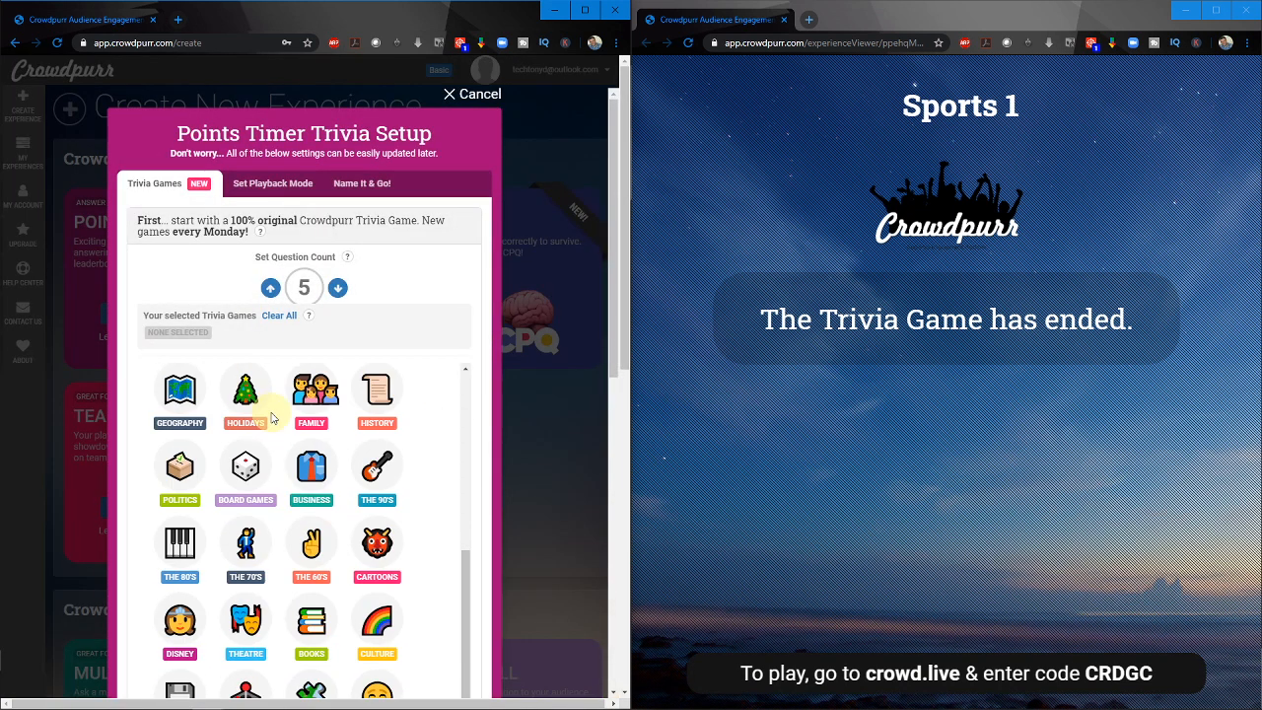
pyautogui.scroll(3, 272, 410)
pyautogui.click(270, 287)
pyautogui.click(271, 287)
pyautogui.click(270, 287)
pyautogui.click(270, 287)
pyautogui.click(270, 287)
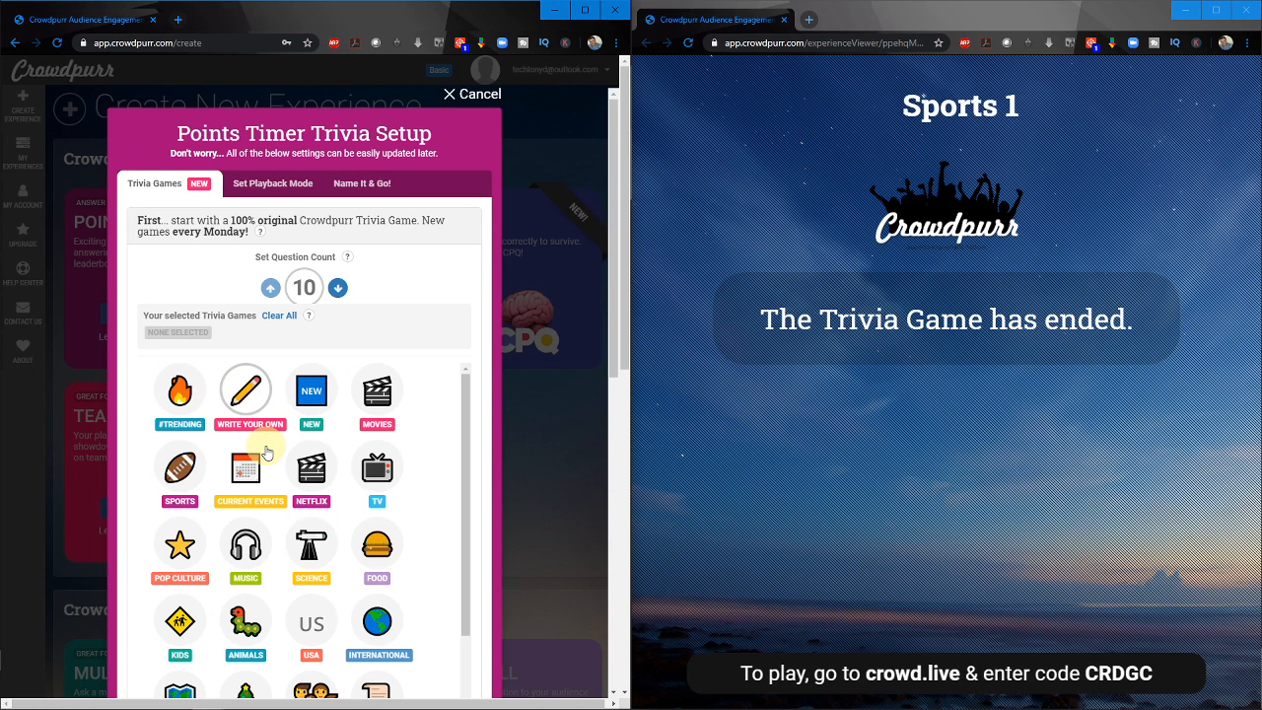
# Choose the Write Your Own category and add the Ten Question Text Answer Trivia game
pyautogui.scroll(-10, 266, 449)
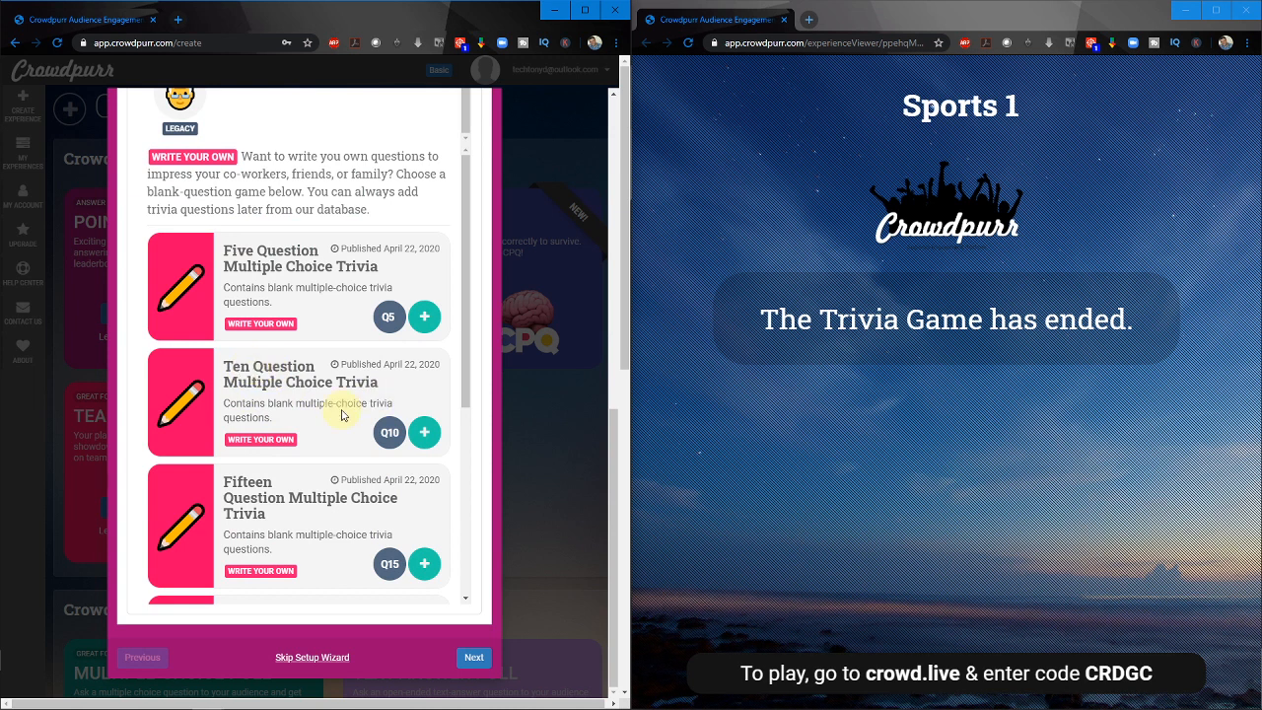
pyautogui.scroll(-1, 340, 410)
pyautogui.scroll(-1, 342, 410)
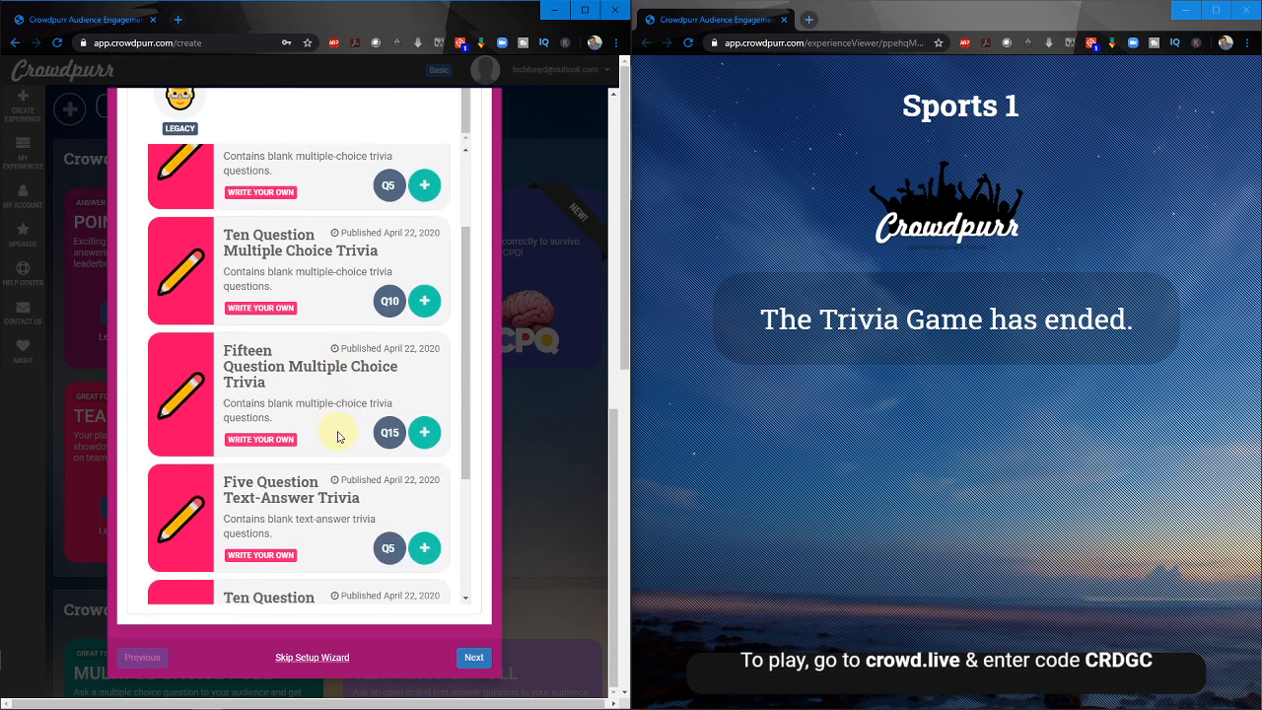
pyautogui.scroll(-3, 337, 436)
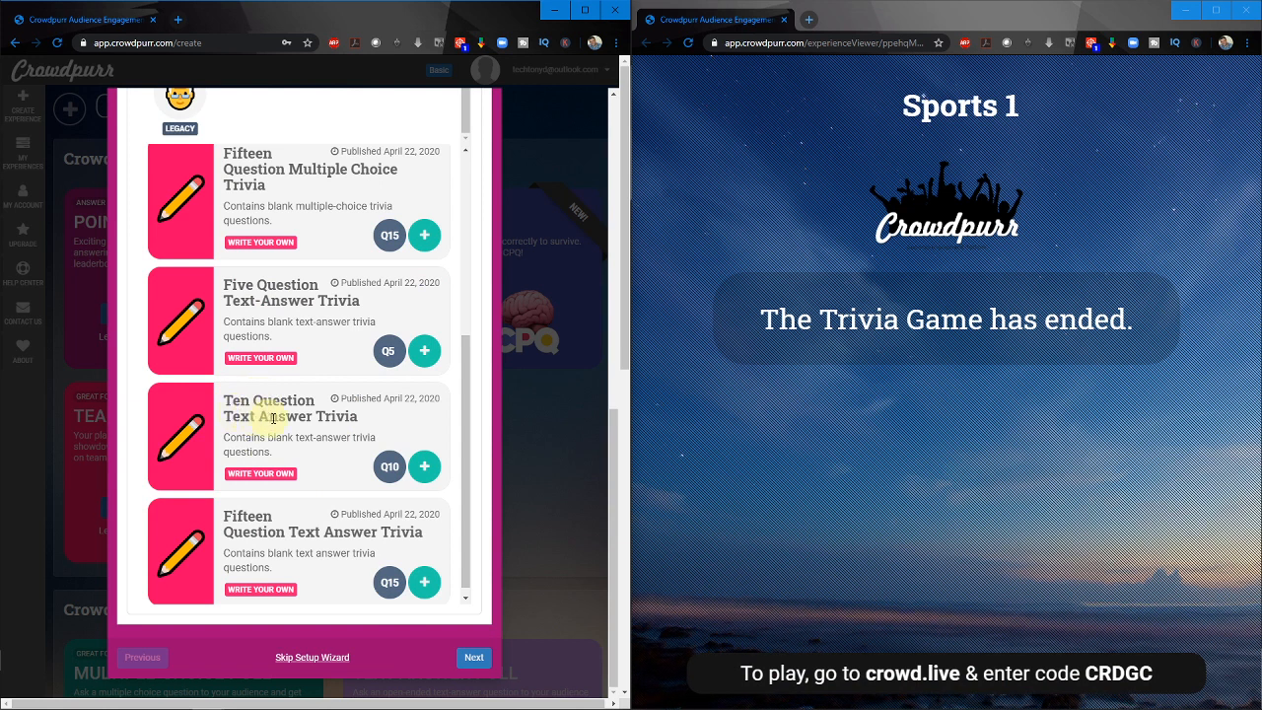
pyautogui.scroll(-2, 324, 419)
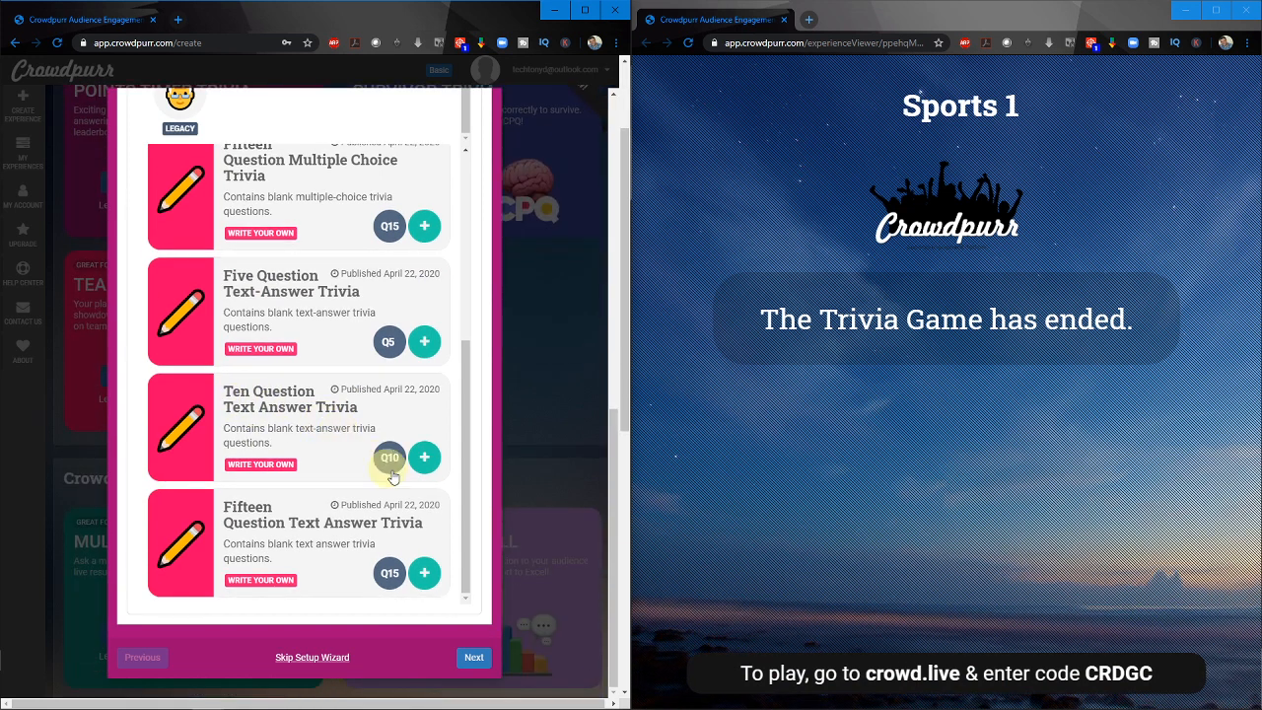
pyautogui.click(424, 459)
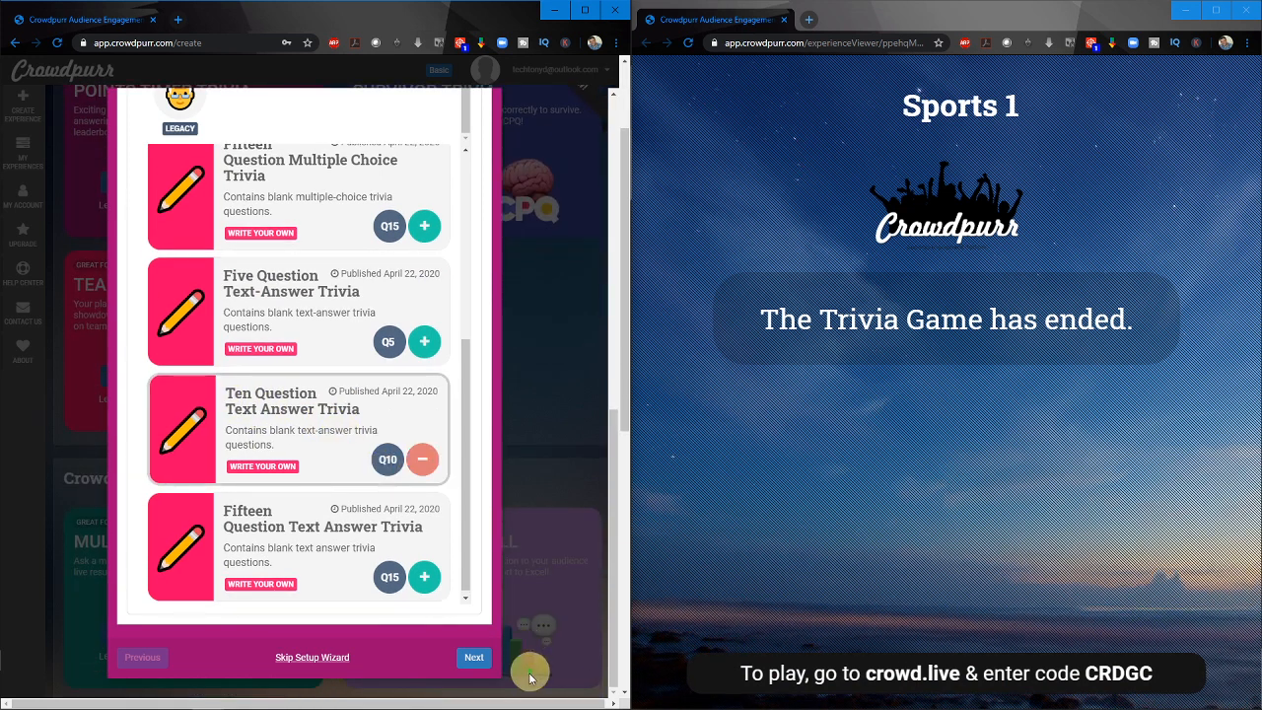
# Accept the default playback mode, name and description, and create the game in a maximized browser window
pyautogui.click(473, 656)
pyautogui.click(480, 425)
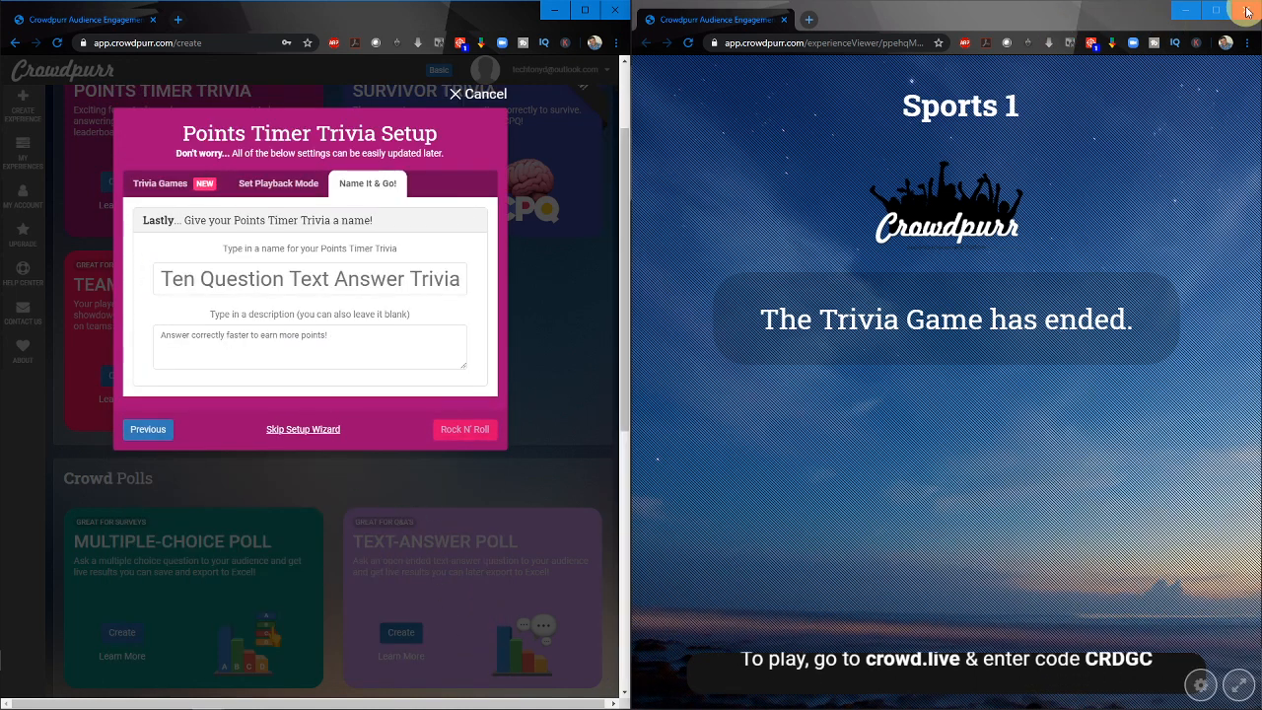
pyautogui.click(1184, 11)
pyautogui.click(590, 11)
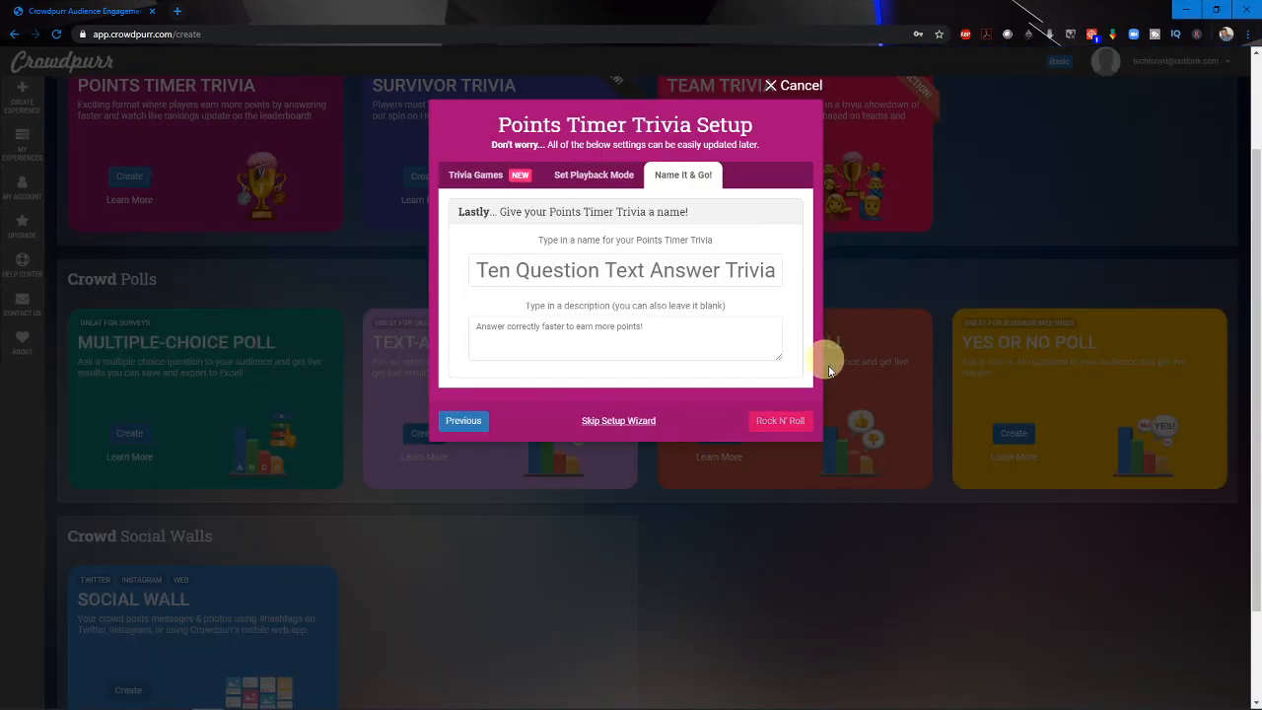
pyautogui.click(791, 431)
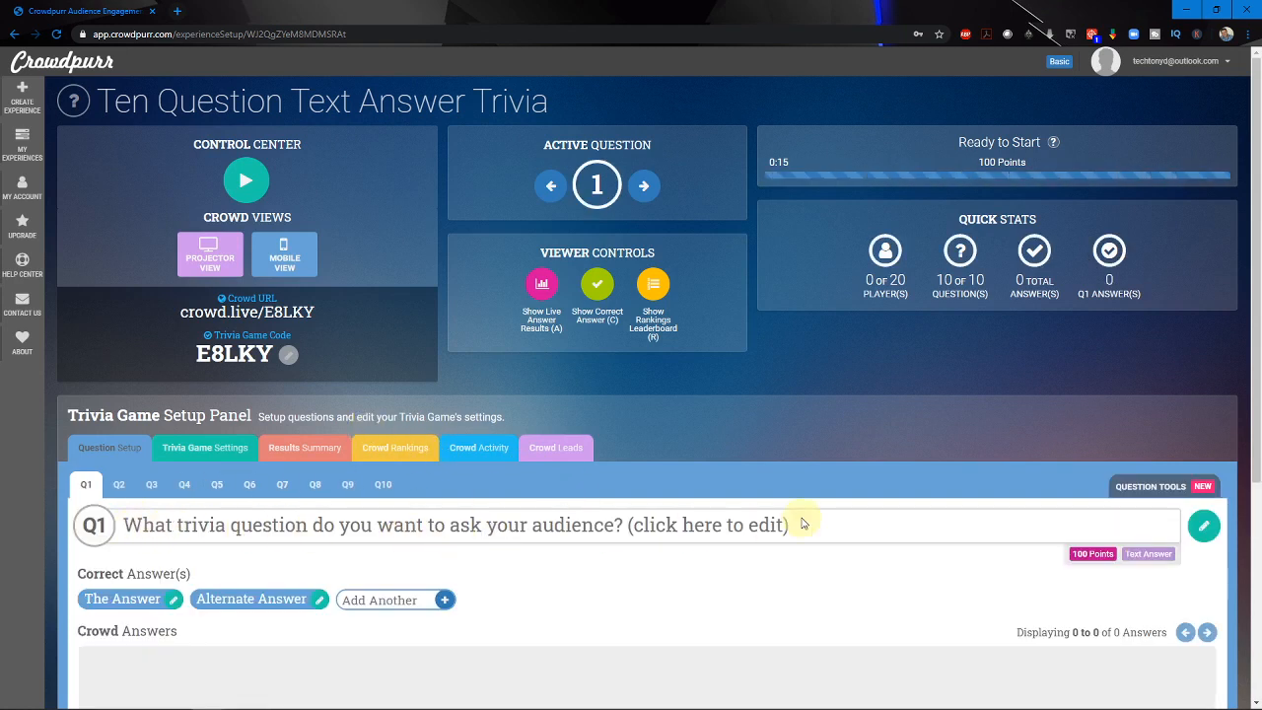
# Set the text of question 1 to "What is my name?" and save it
pyautogui.scroll(-3, 577, 554)
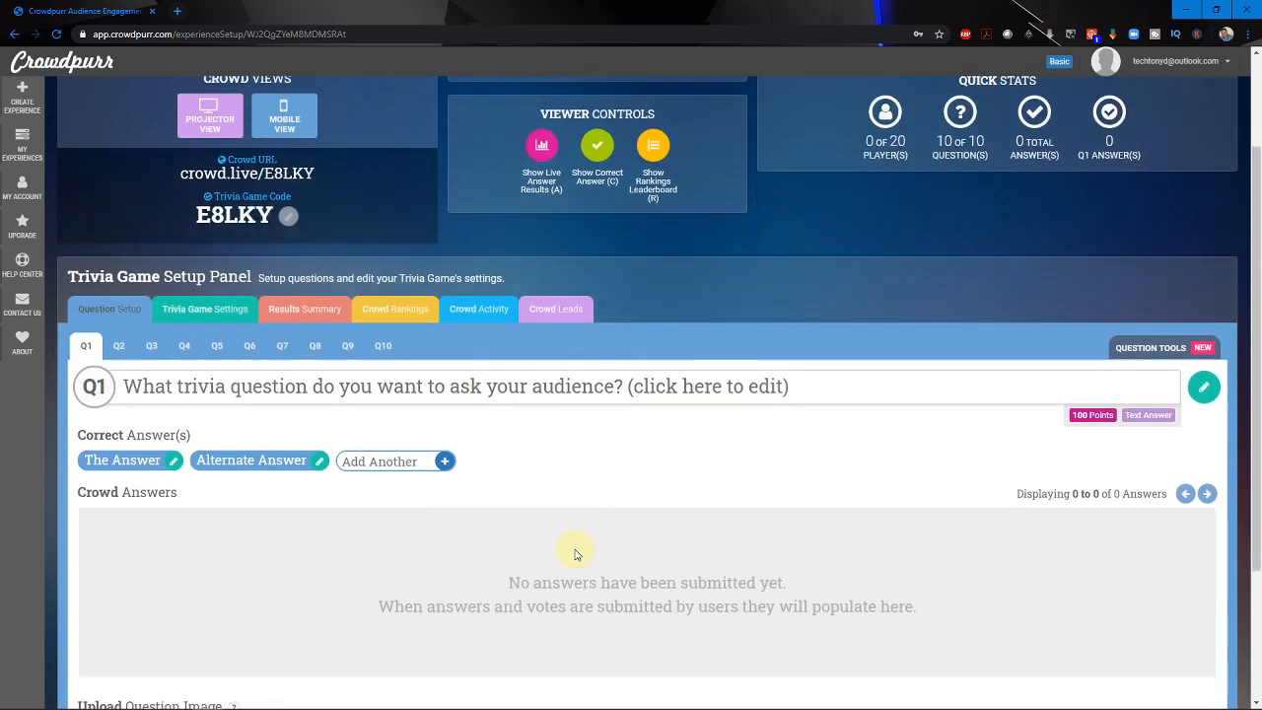
pyautogui.scroll(1, 491, 476)
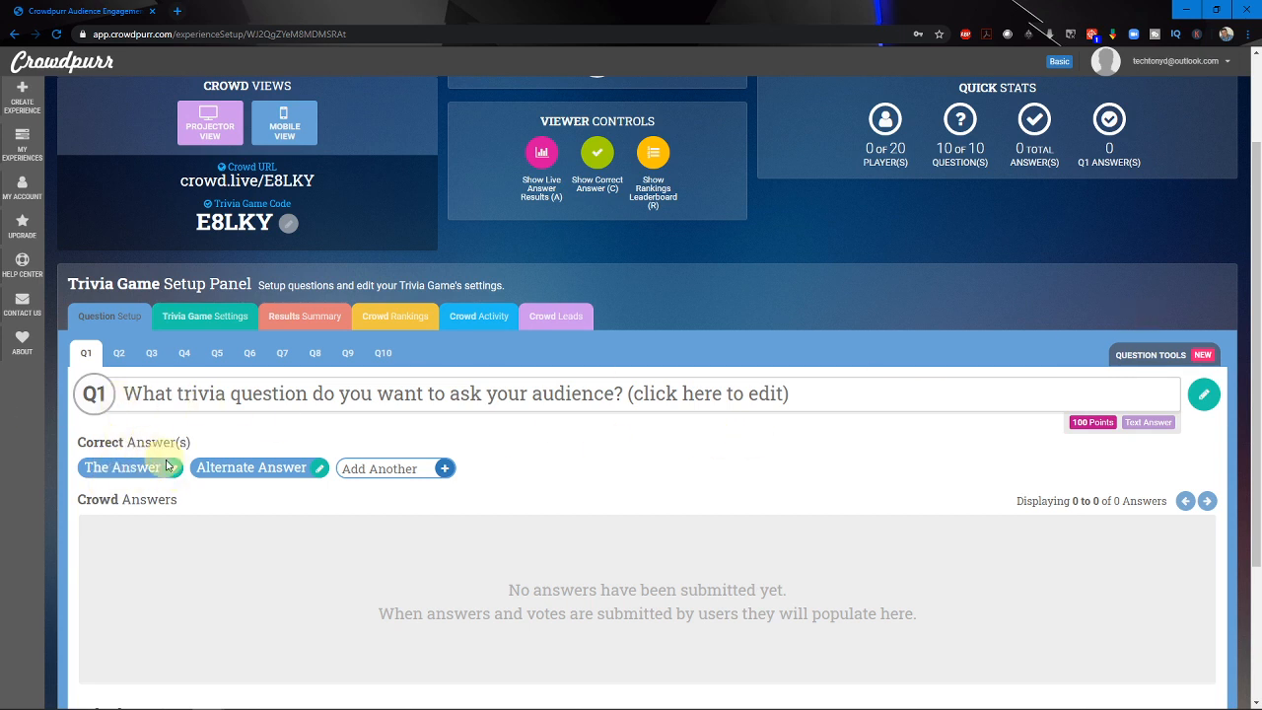
pyautogui.click(1203, 393)
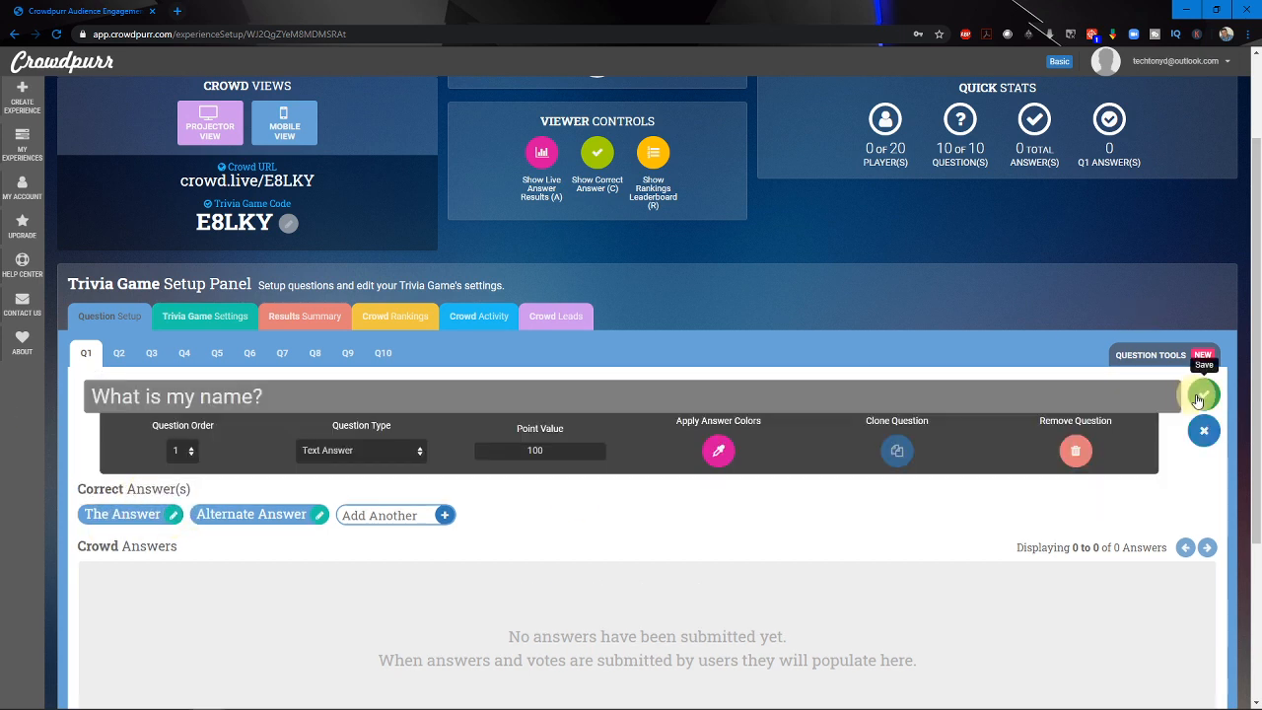
pyautogui.press('Escape')
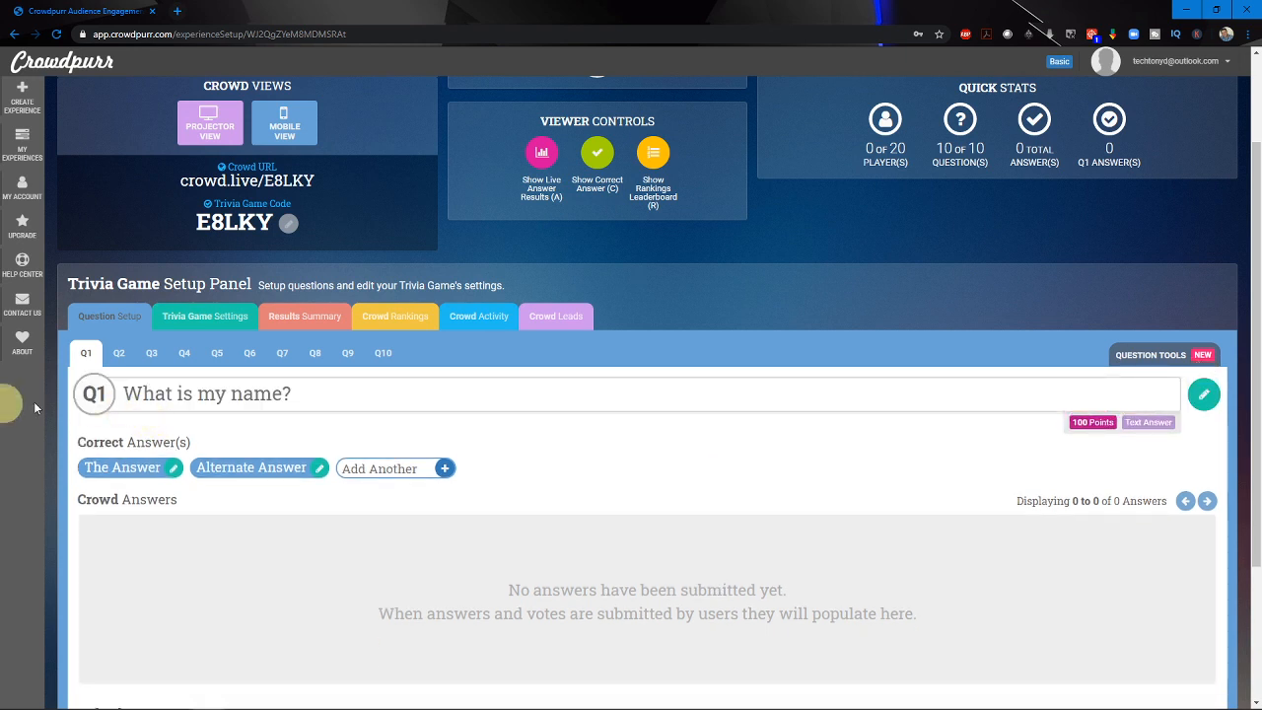
# Replace question 1's first correct answer with the host's first name and save it
pyautogui.click(172, 469)
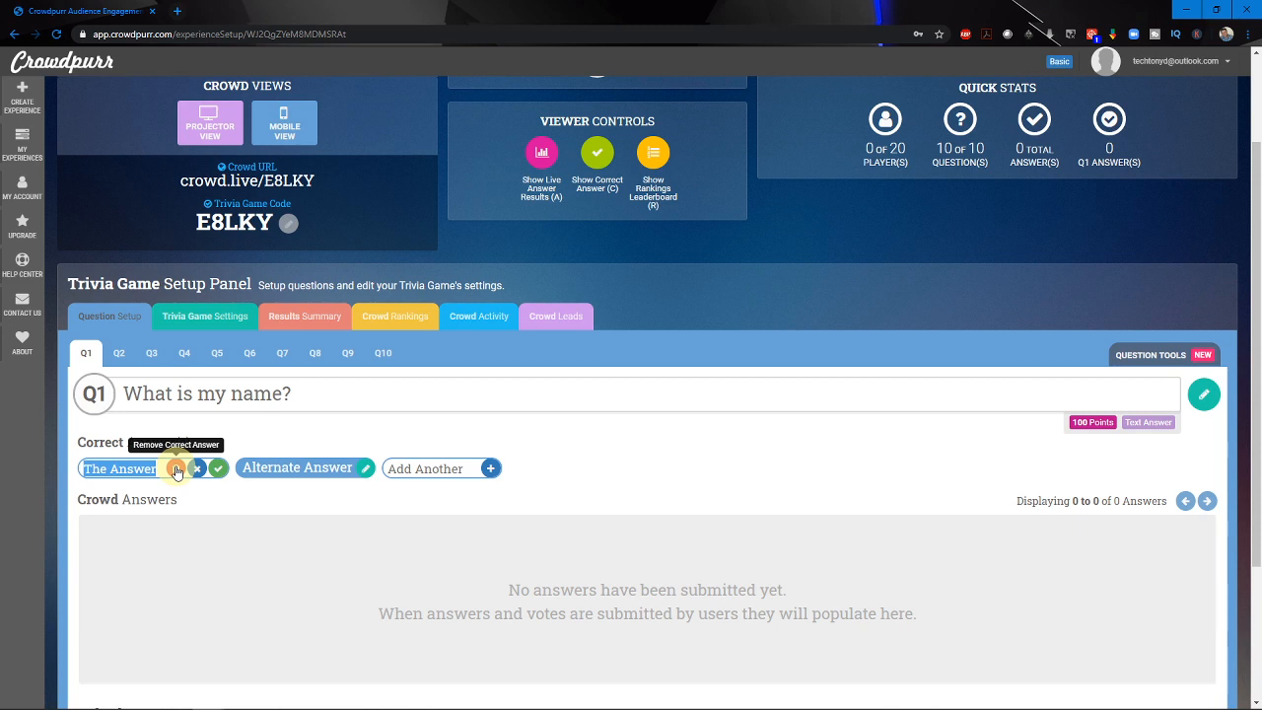
pyautogui.write('Tony')
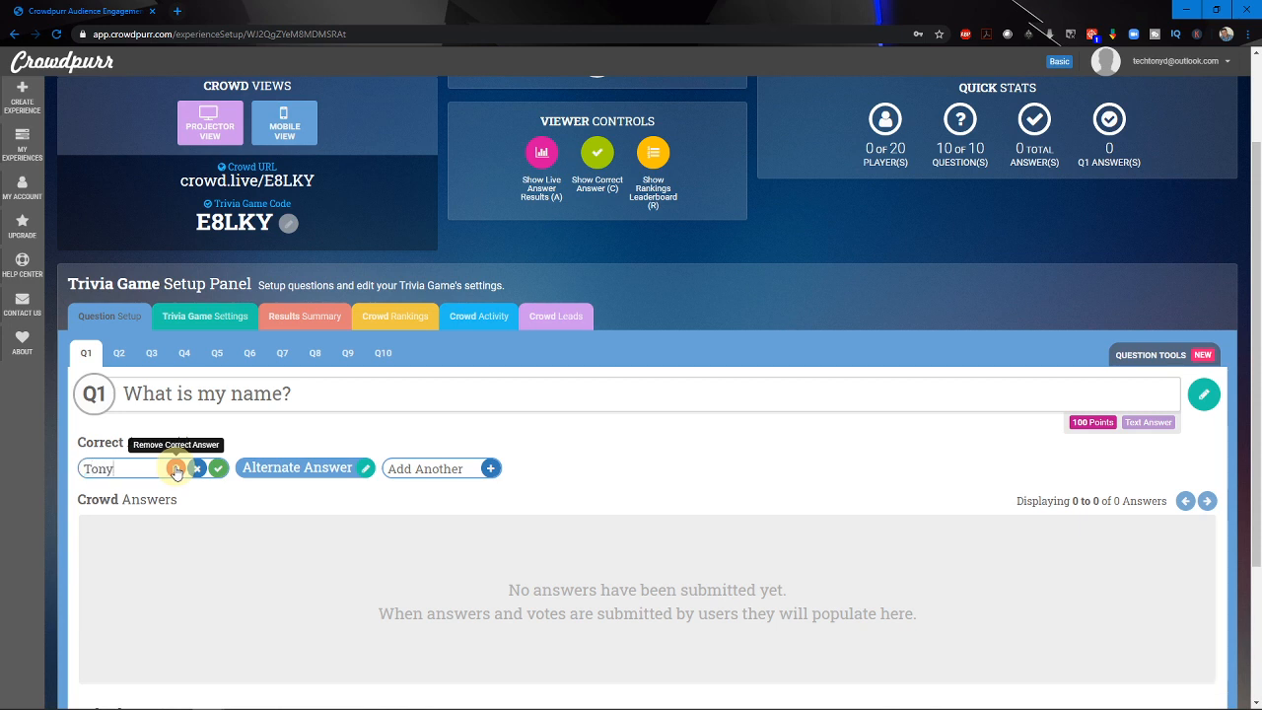
pyautogui.click(218, 469)
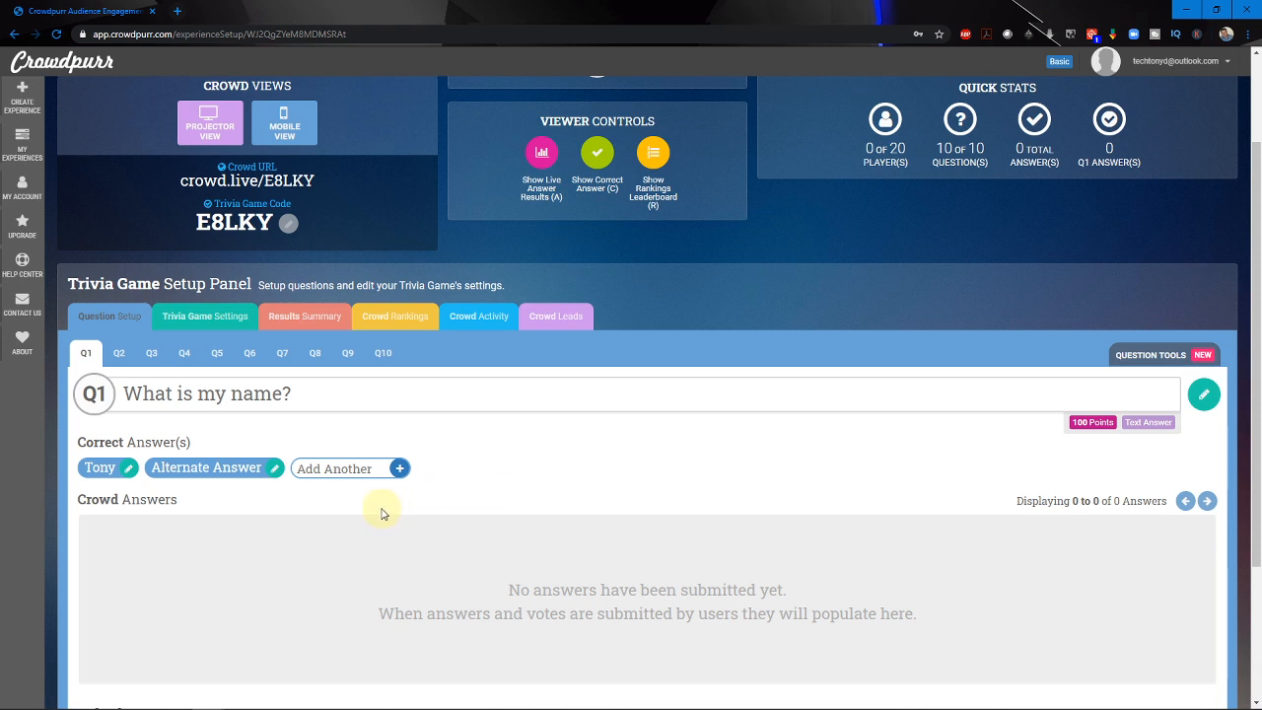
# Replace the alternate answer with a variant spelling of the name and add a phonetic spelling as a third correct answer
pyautogui.click(274, 467)
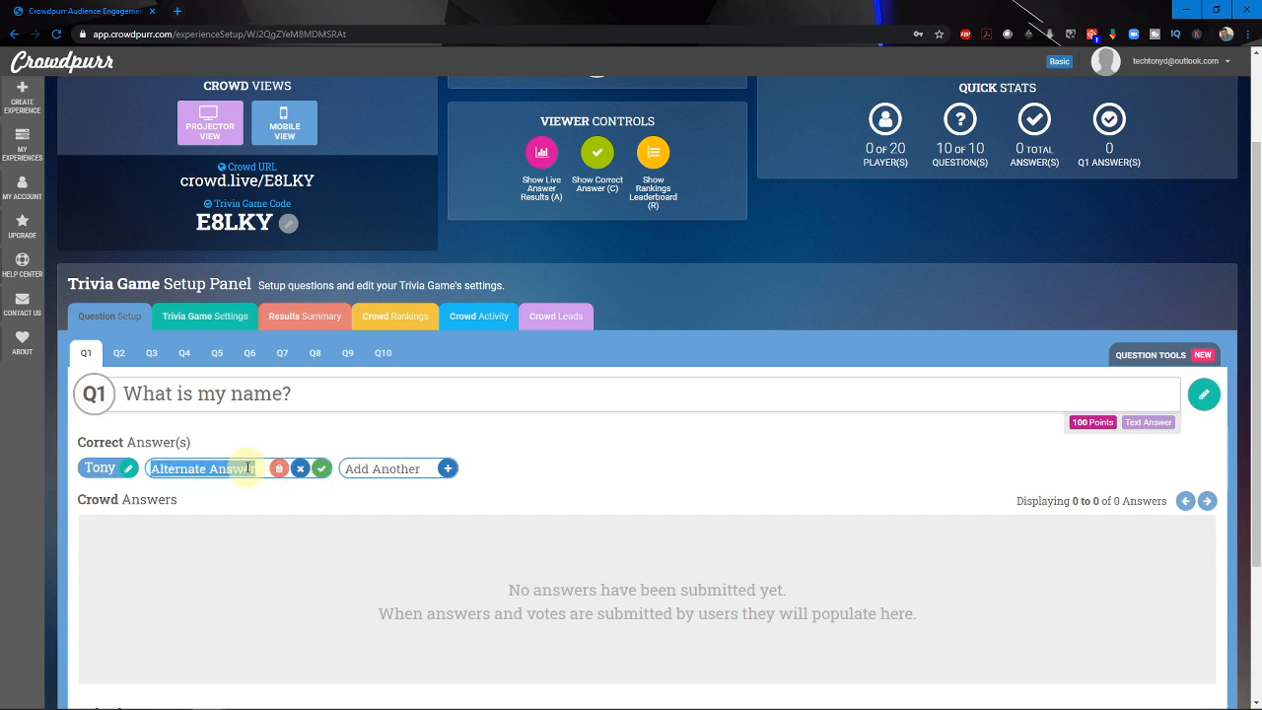
pyautogui.write('toni')
pyautogui.click(320, 468)
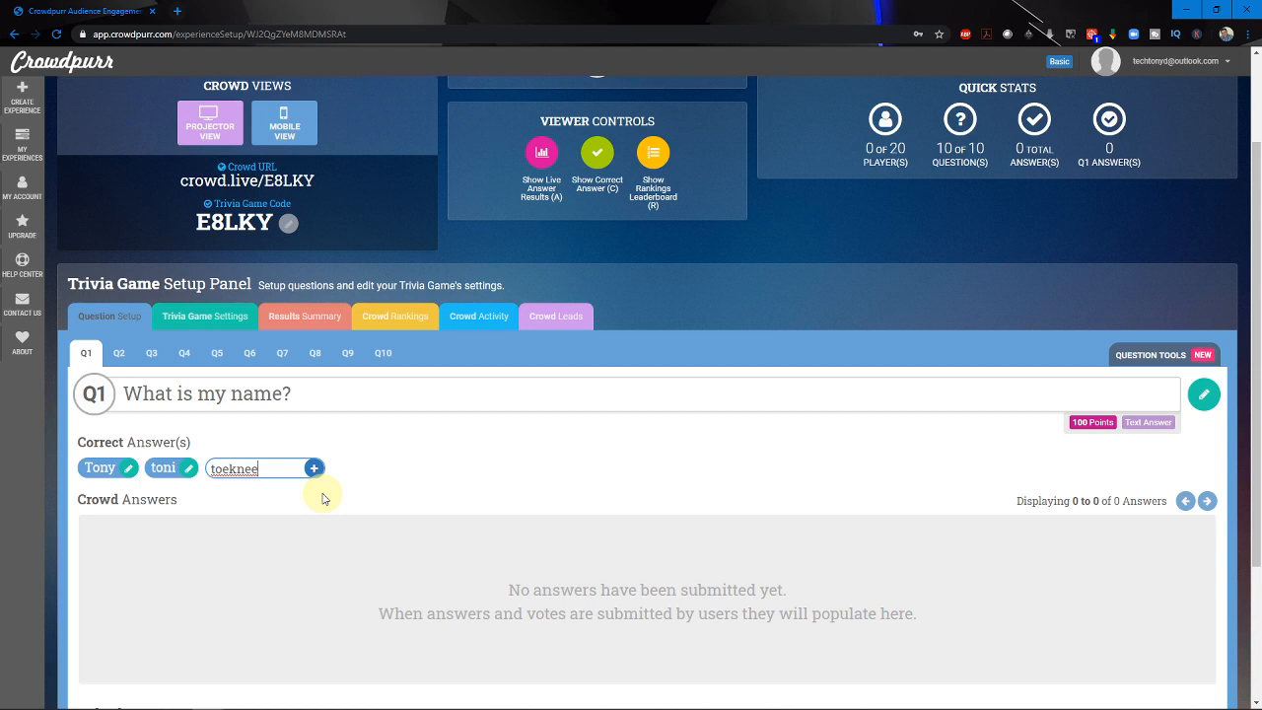
pyautogui.write('toeknee')
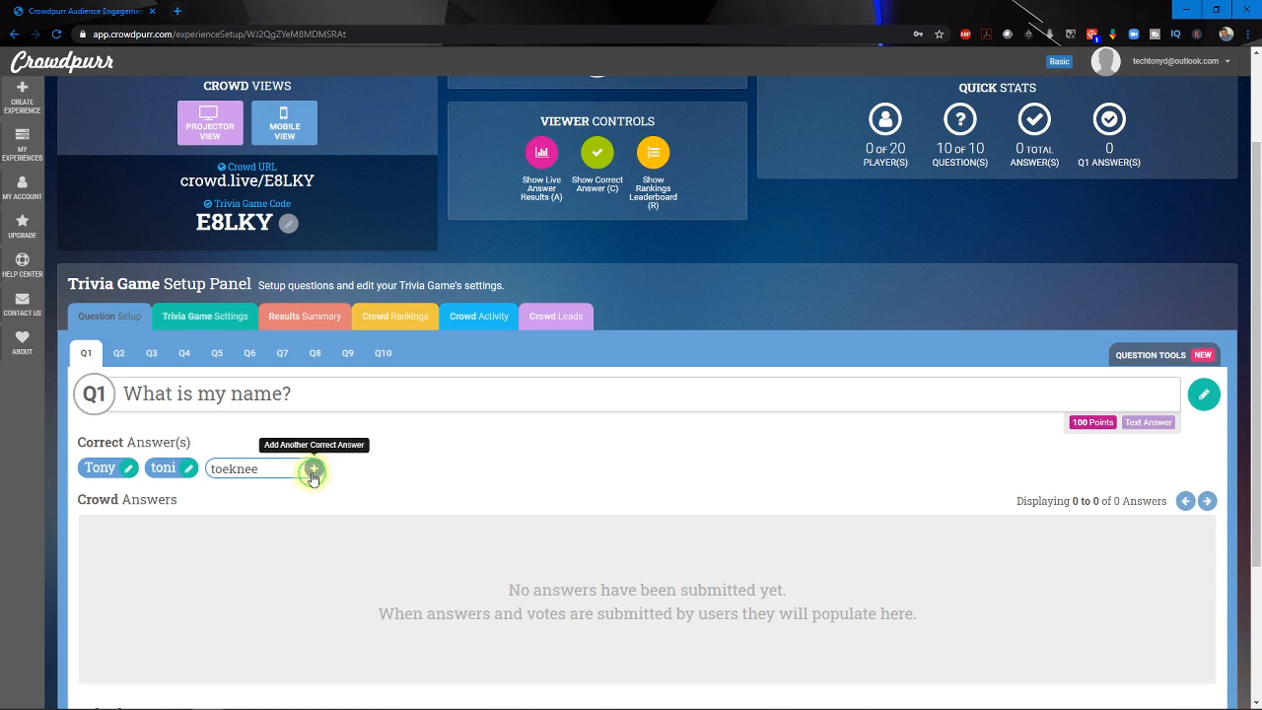
pyautogui.click(313, 469)
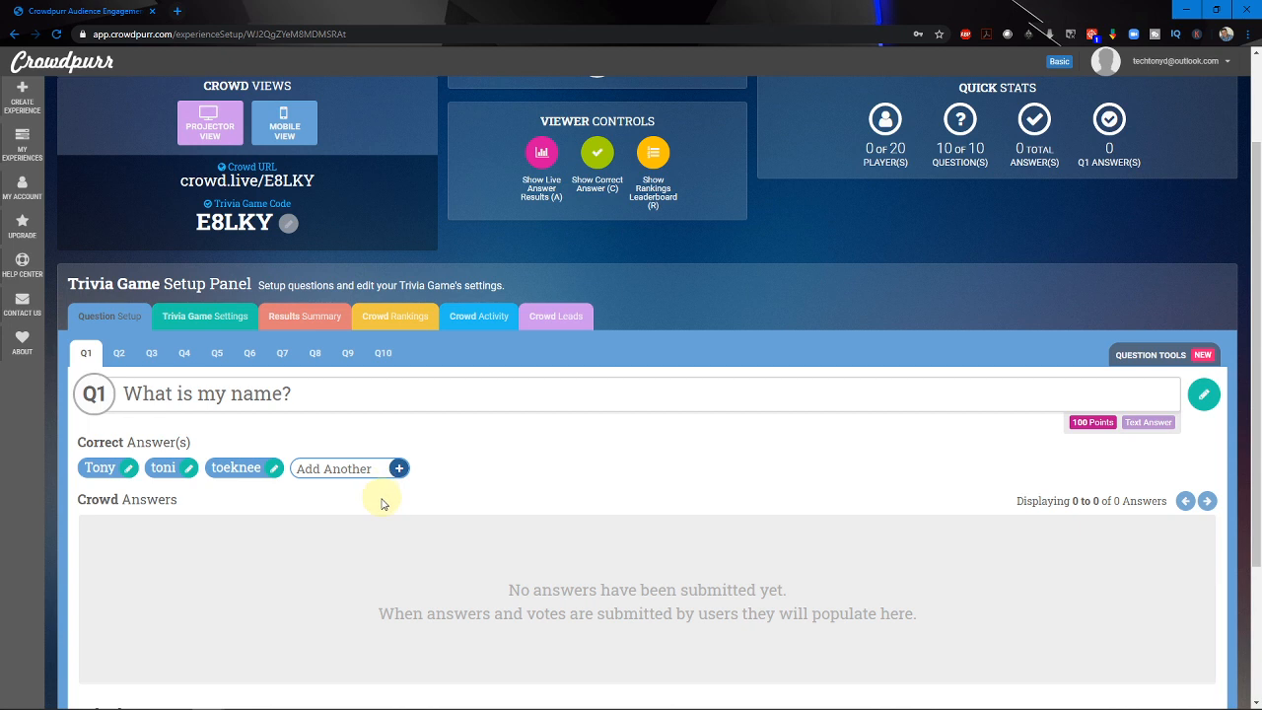
# Start the Ten Question Text Answer Trivia game and switch to the mobile player window showing question 1
pyautogui.scroll(2, 671, 468)
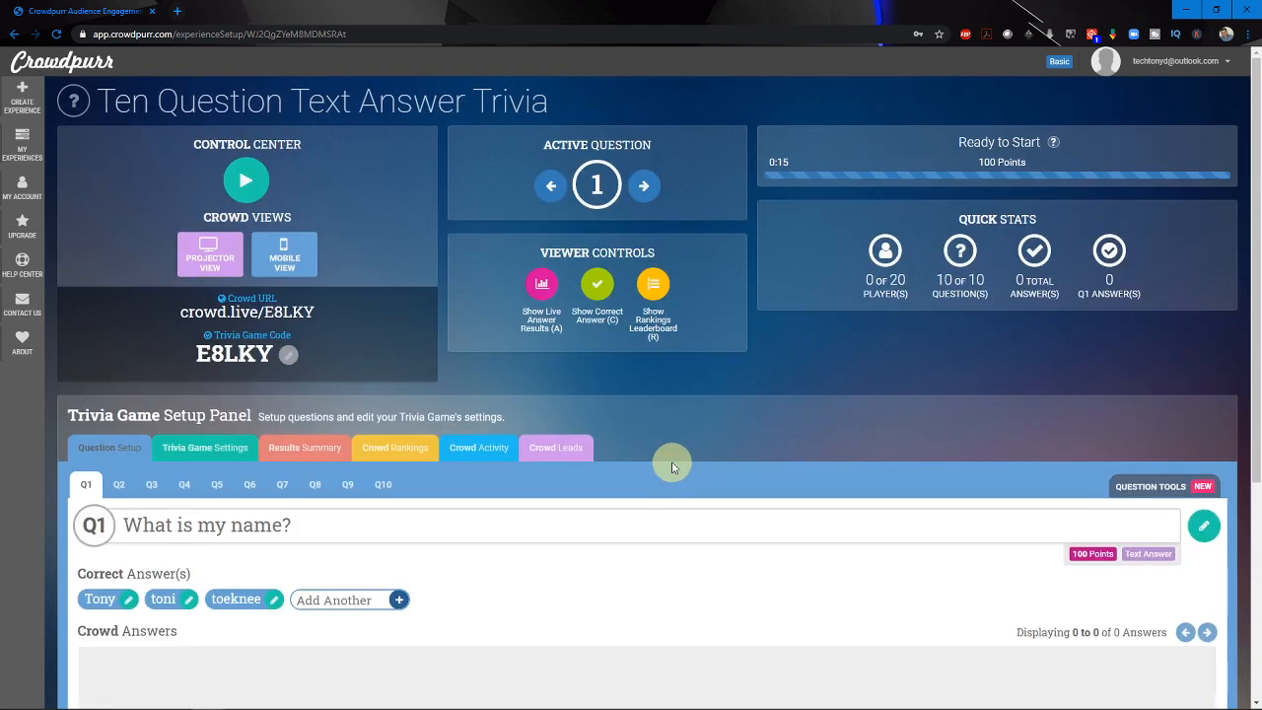
pyautogui.click(242, 175)
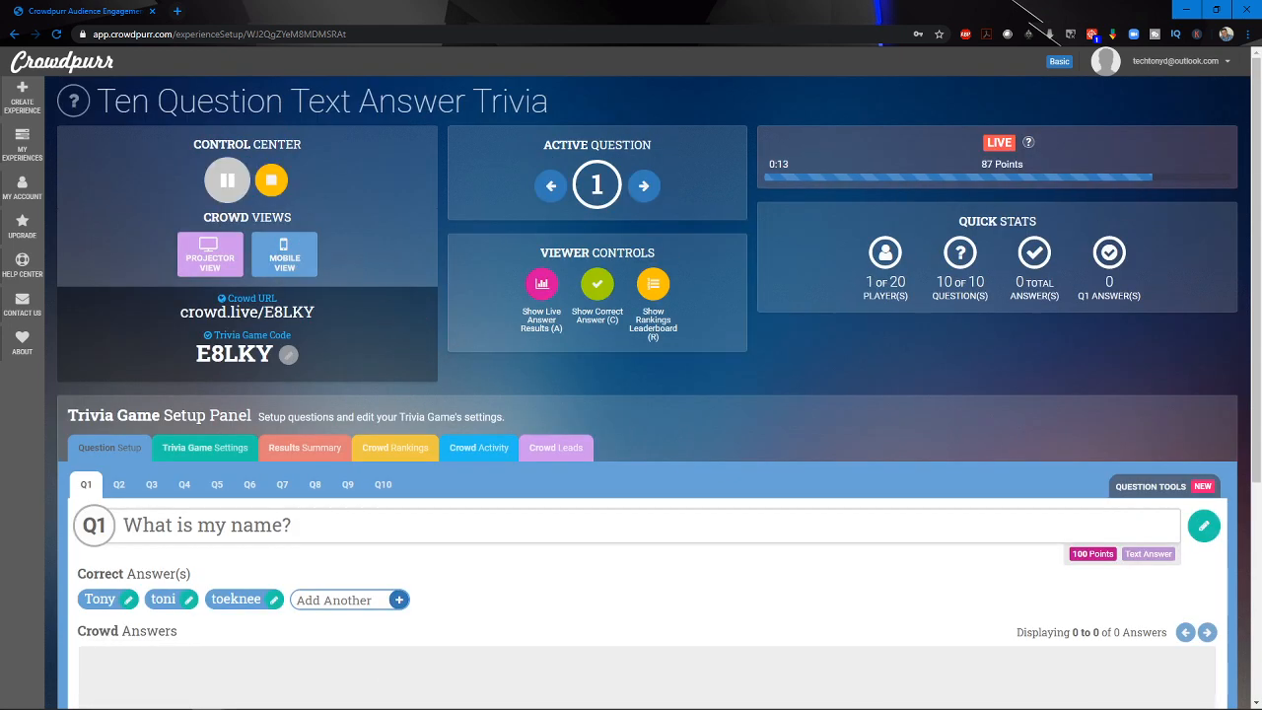
pyautogui.hotkey('alt', 'Tab')
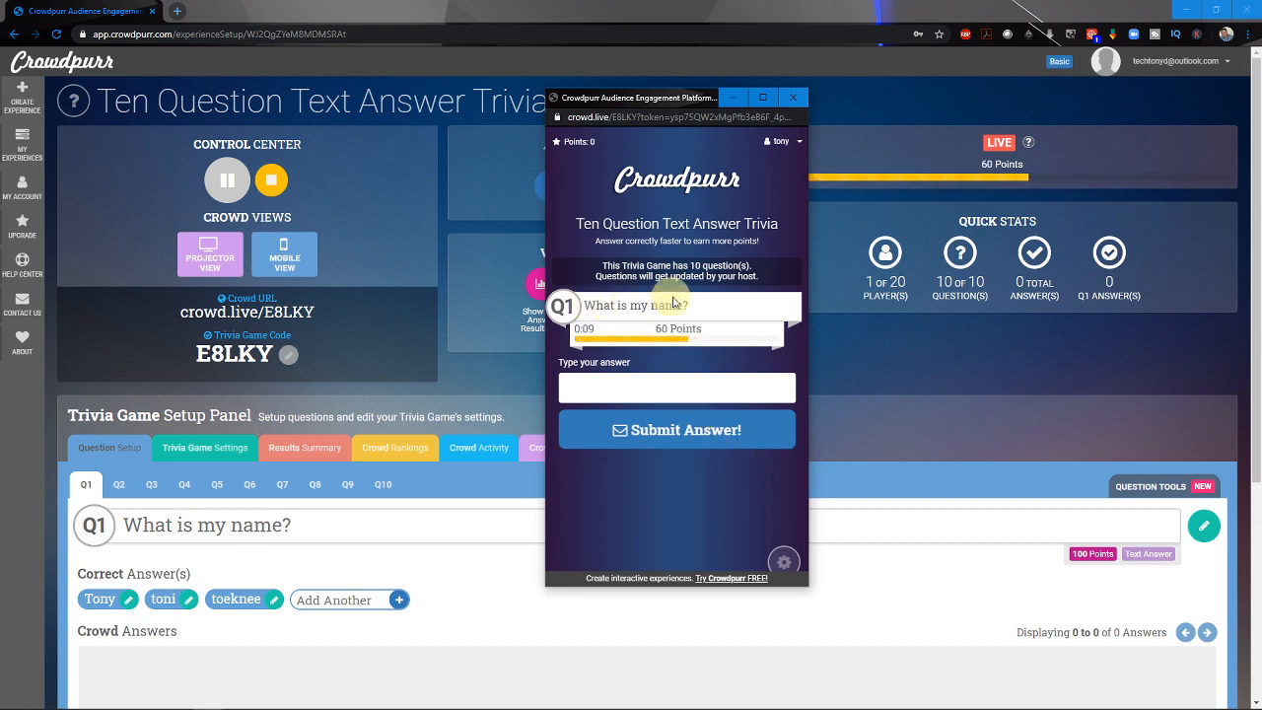
# Submit the host's first name as the answer to question 1 in the mobile player window and close that window
pyautogui.click(586, 387)
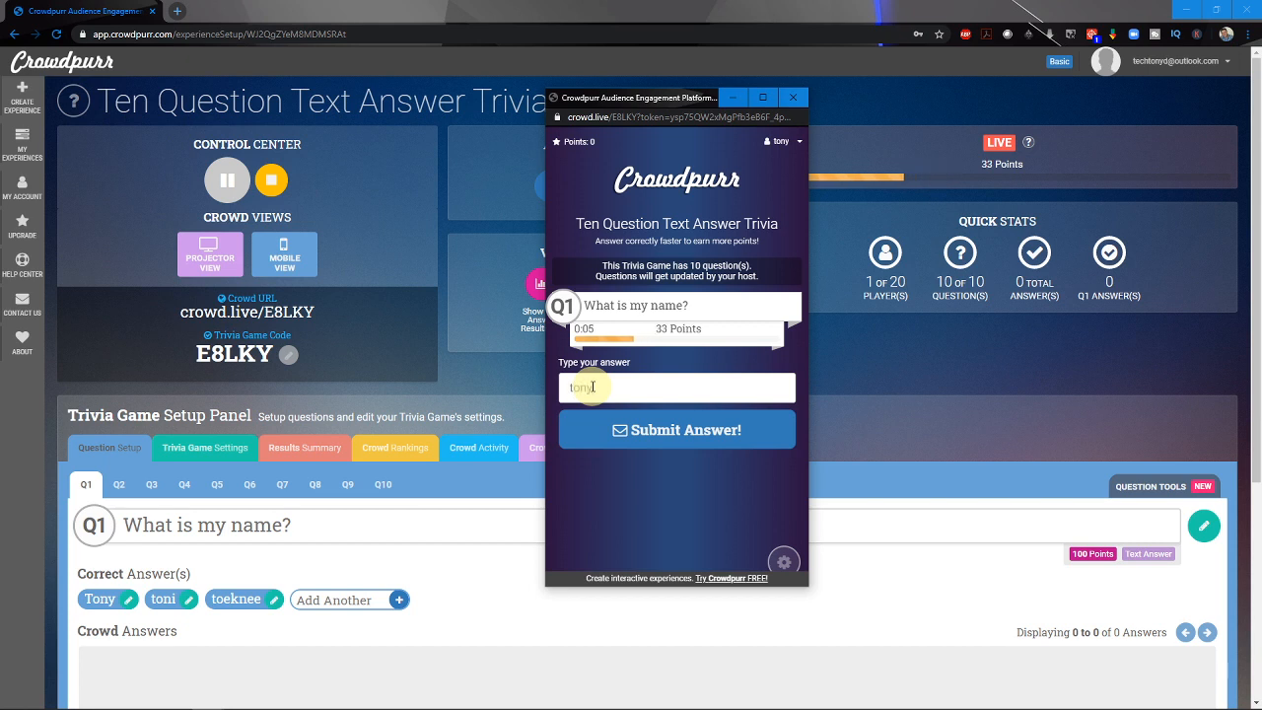
pyautogui.write('tony')
pyautogui.click(601, 430)
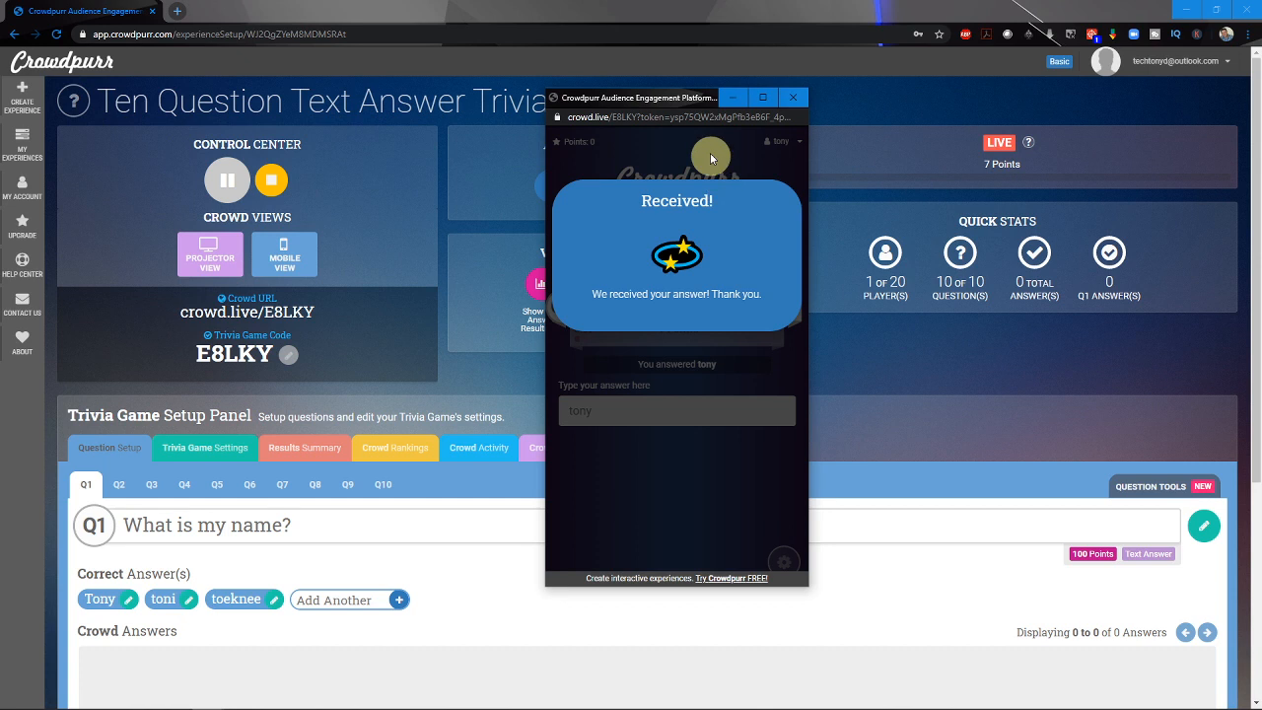
pyautogui.click(792, 96)
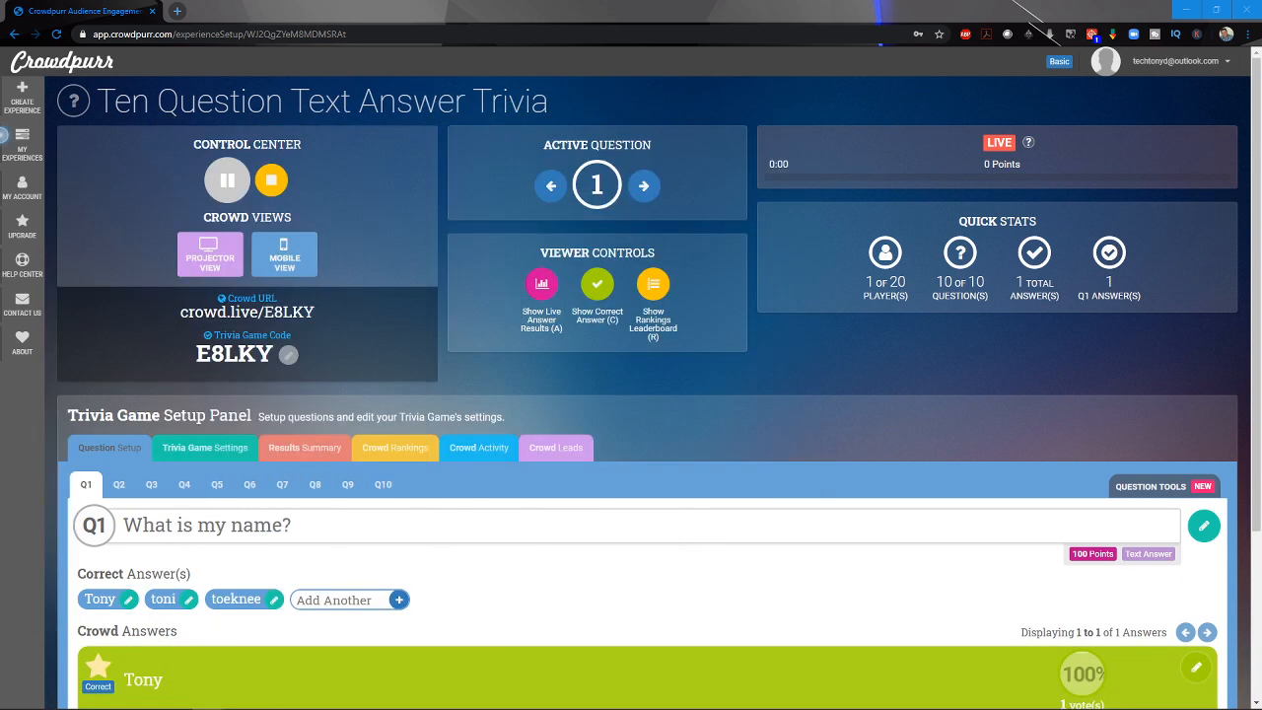
# Open the projector view of question 1 alongside the Ten Question Text Answer Trivia control center
pyautogui.click(210, 254)
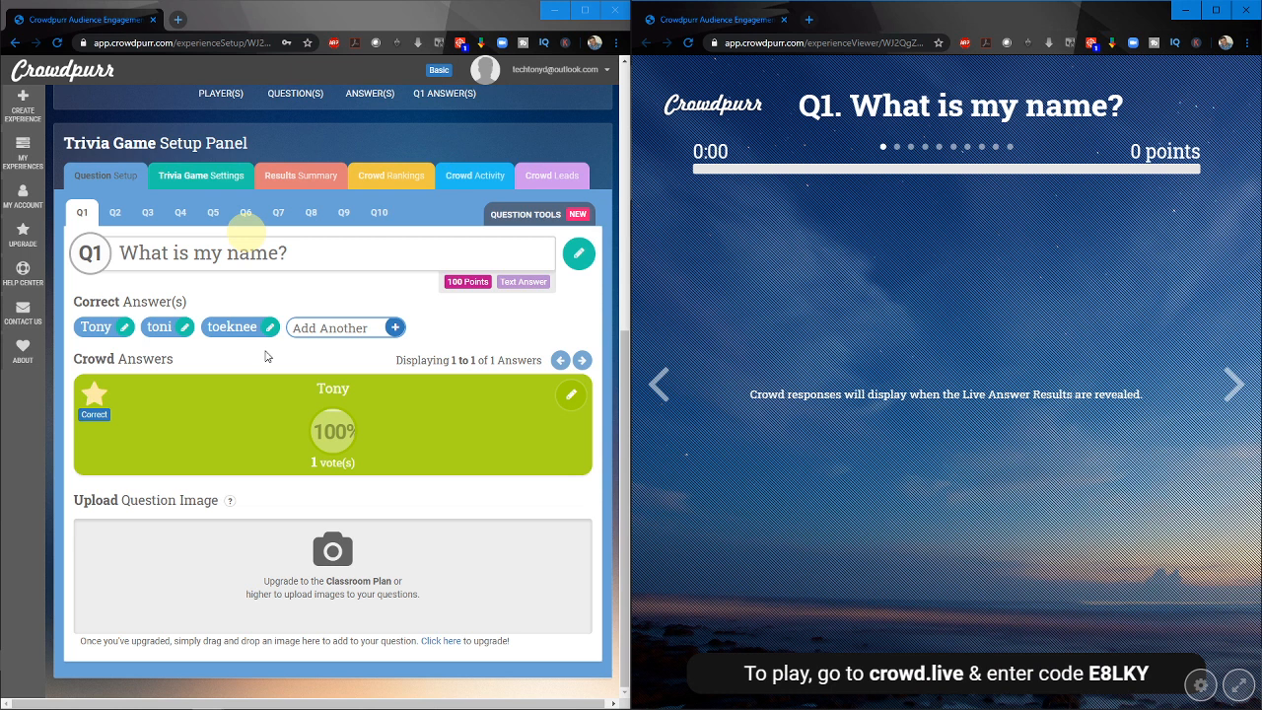
pyautogui.scroll(5, 259, 386)
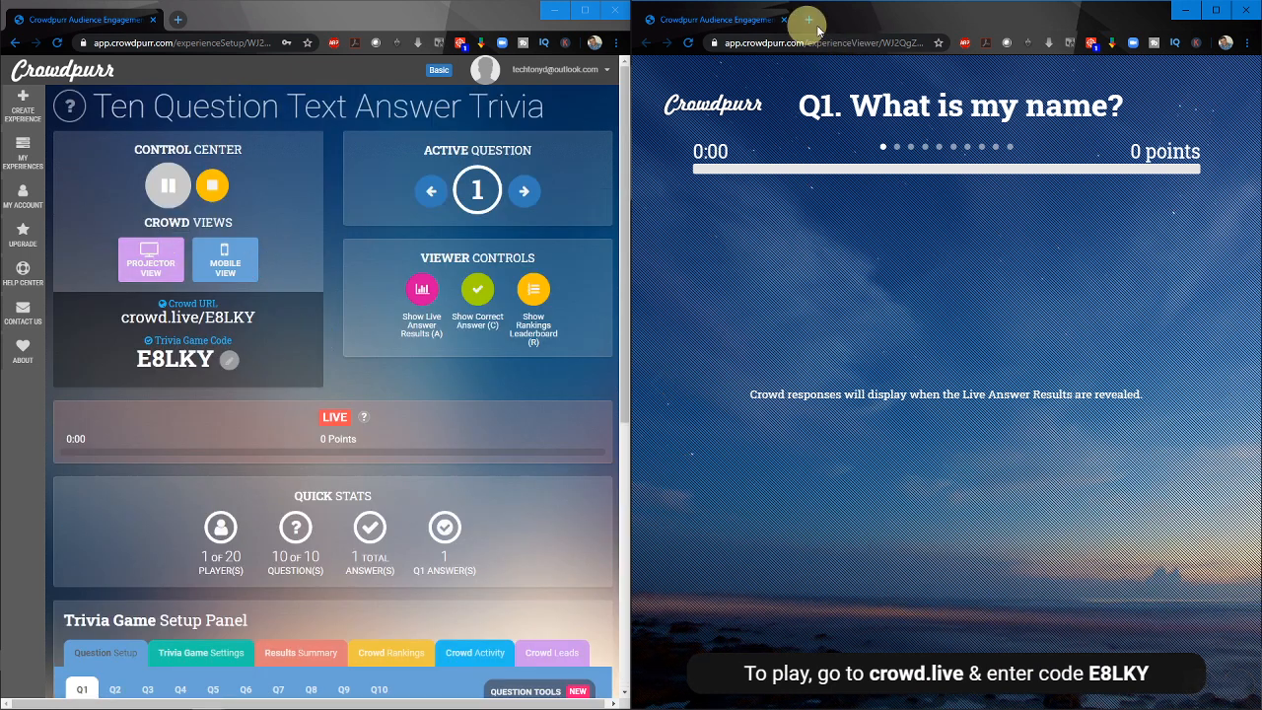
# Close the projector window, place PowerPoint's "logo and dingbat quiz round" presentation beside Crowdpurr and start its slide show
pyautogui.click(1247, 12)
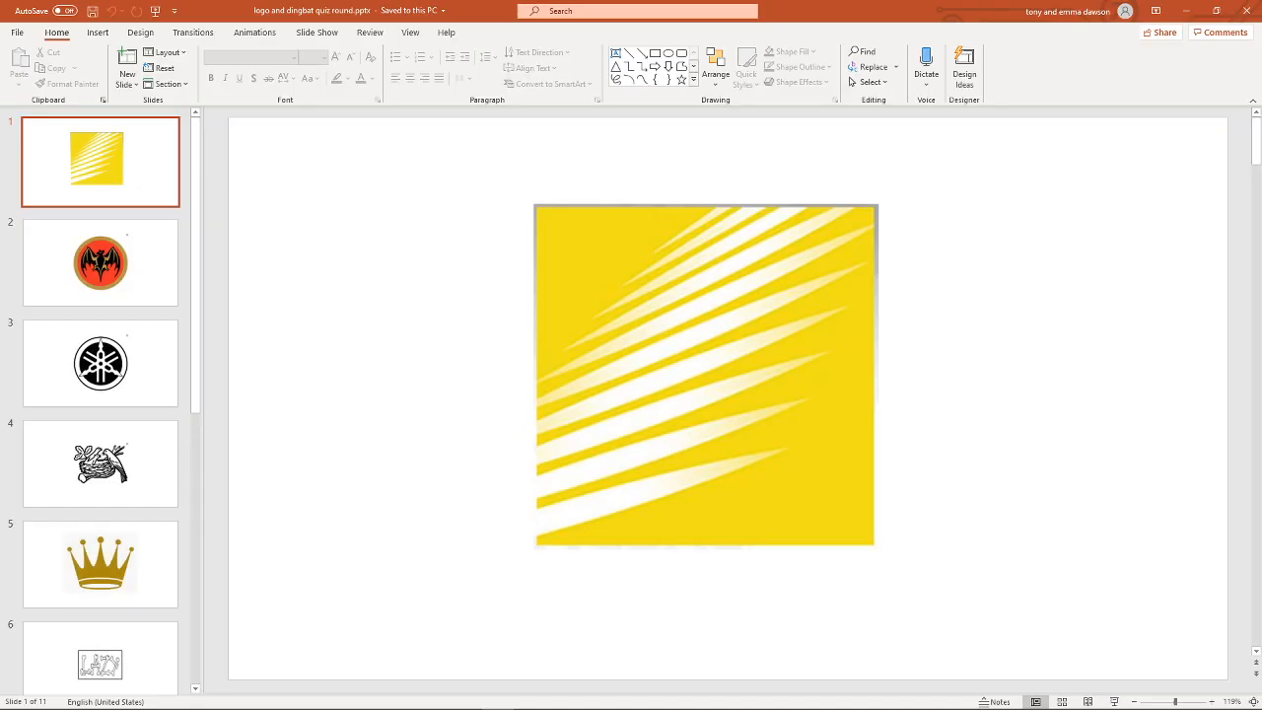
pyautogui.moveTo(814, 14); pyautogui.dragTo(1260, 79)
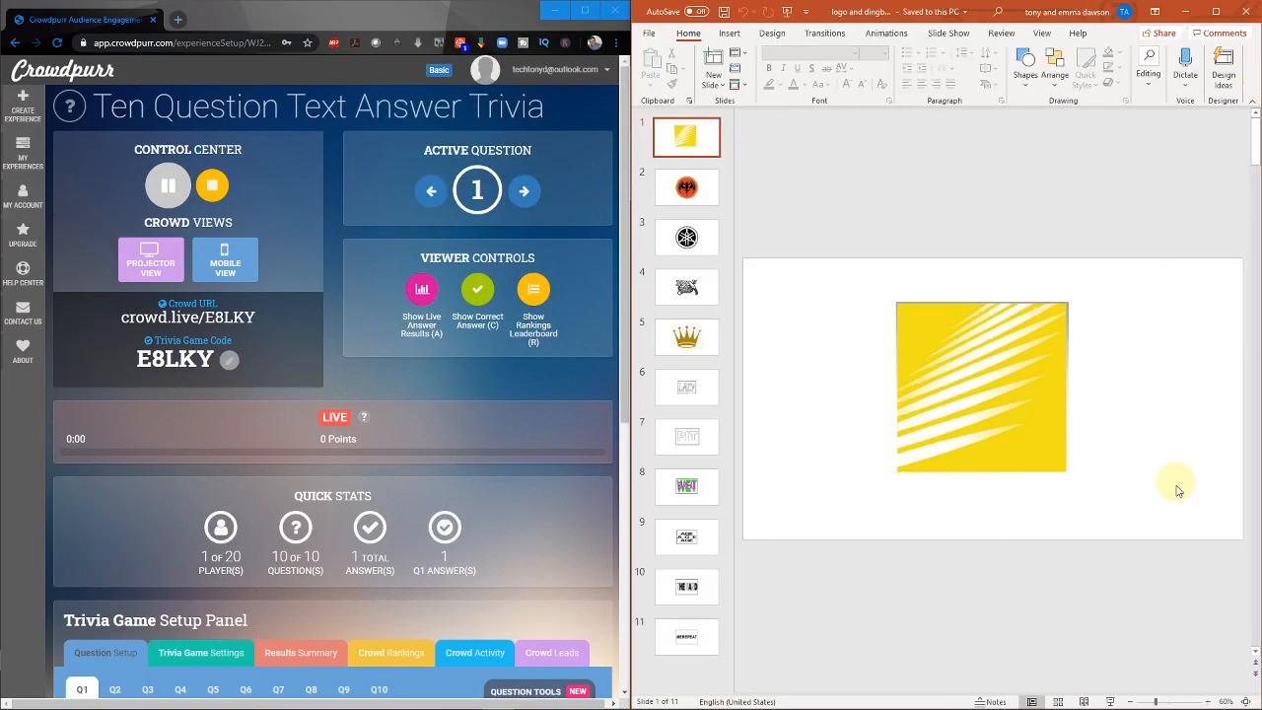
pyautogui.click(1109, 701)
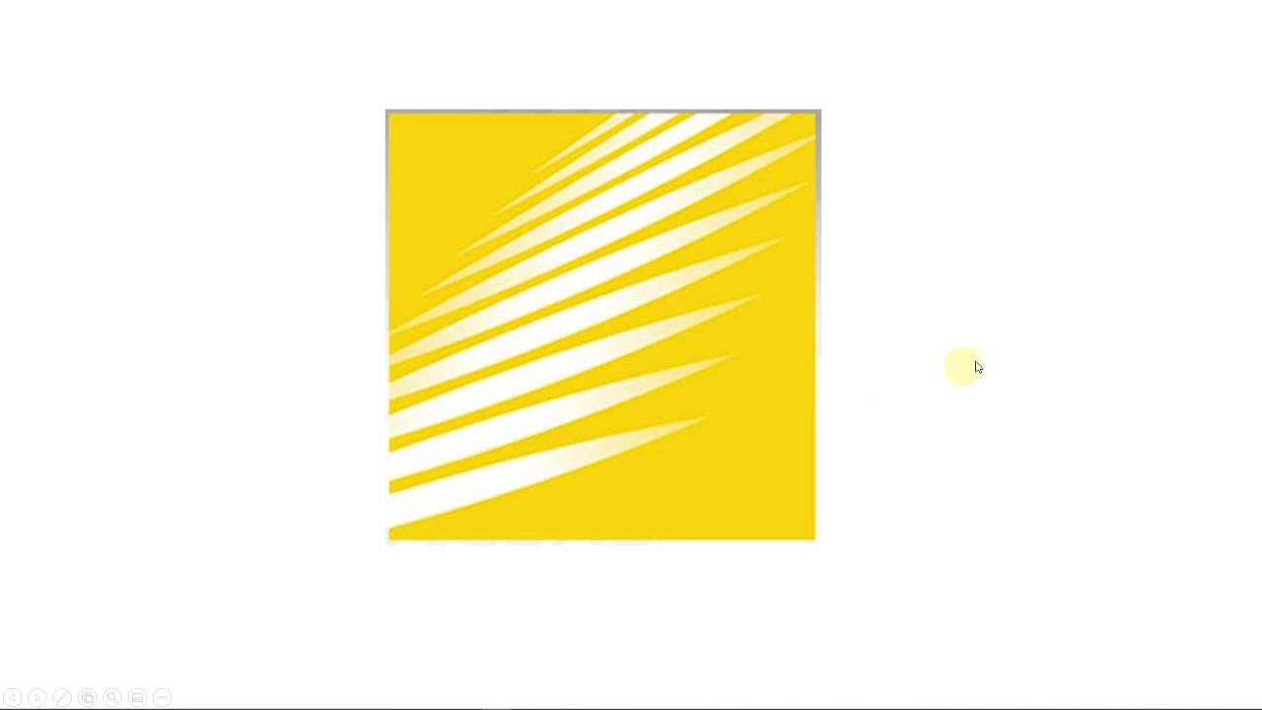
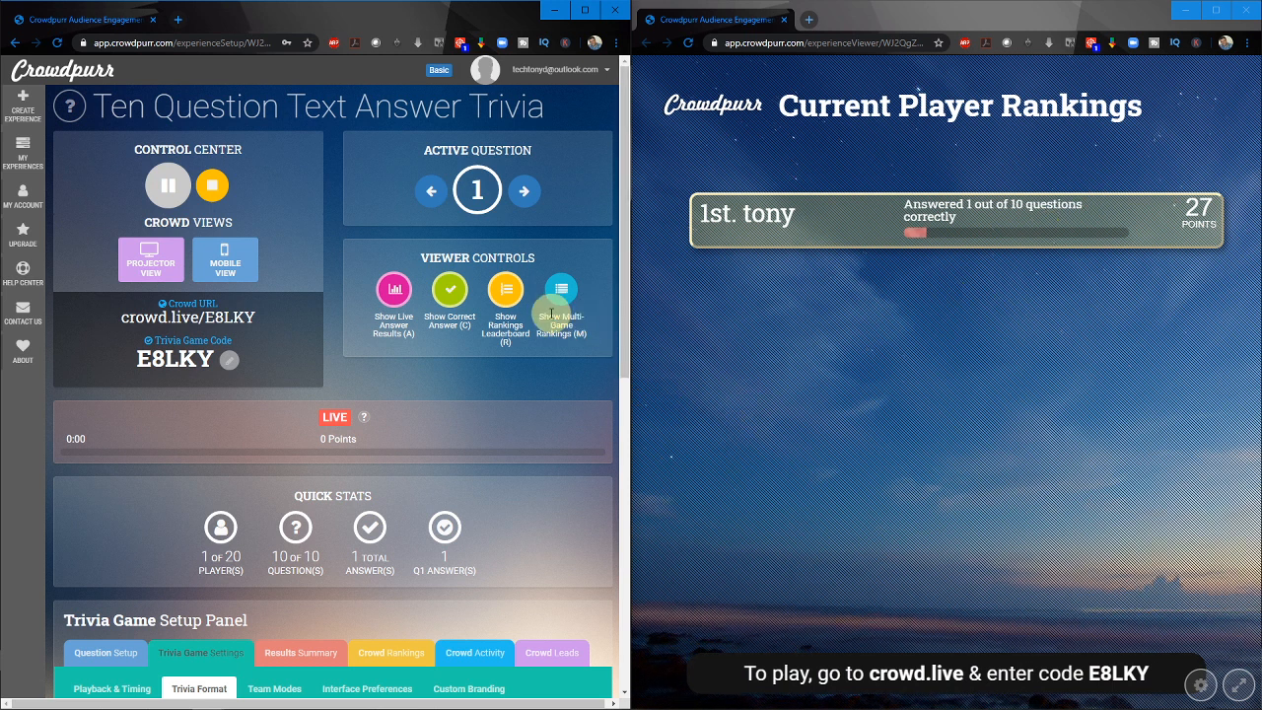
# Show the overall multi-game player rankings on the projector view and switch between them and question 1's results
pyautogui.click(560, 288)
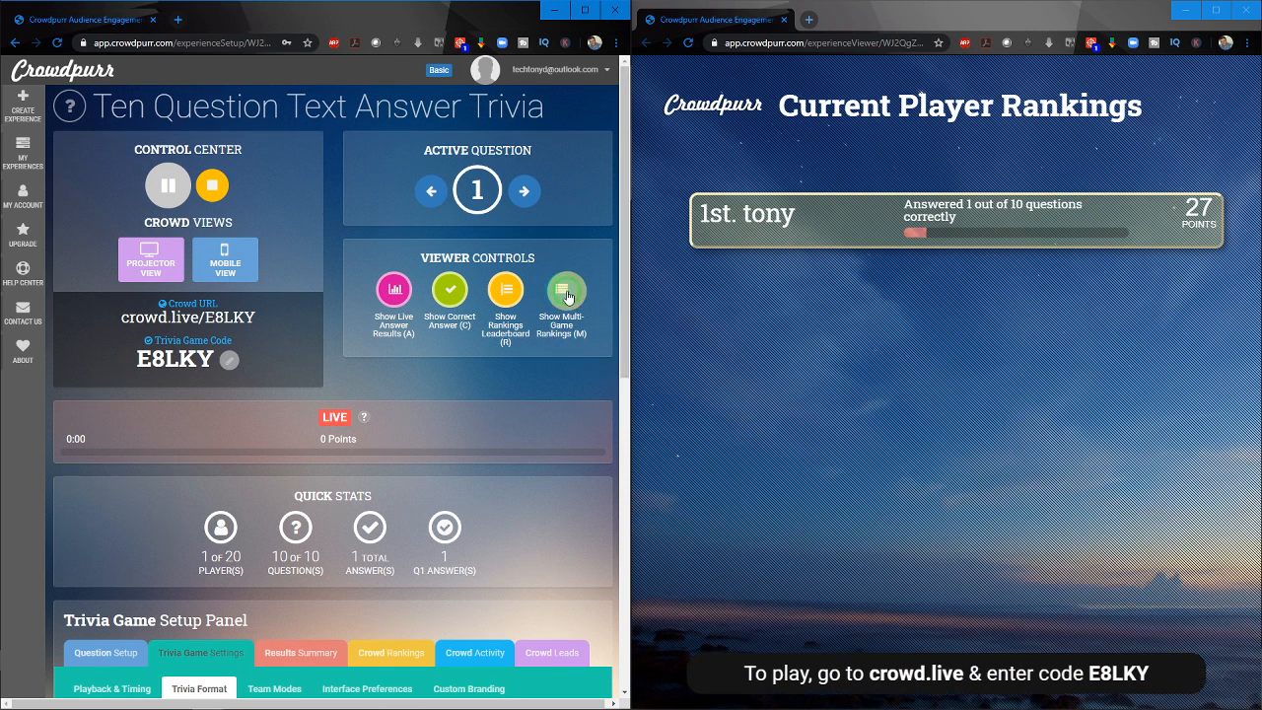
pyautogui.click(693, 336)
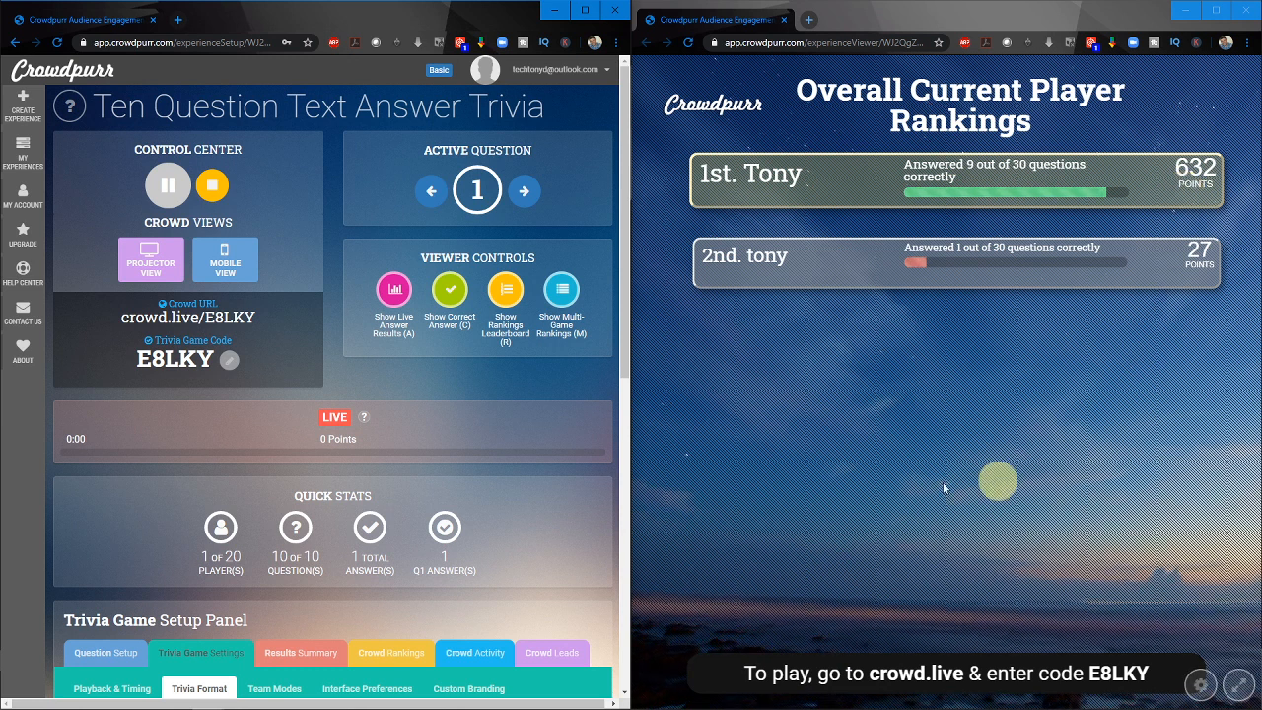
pyautogui.click(553, 370)
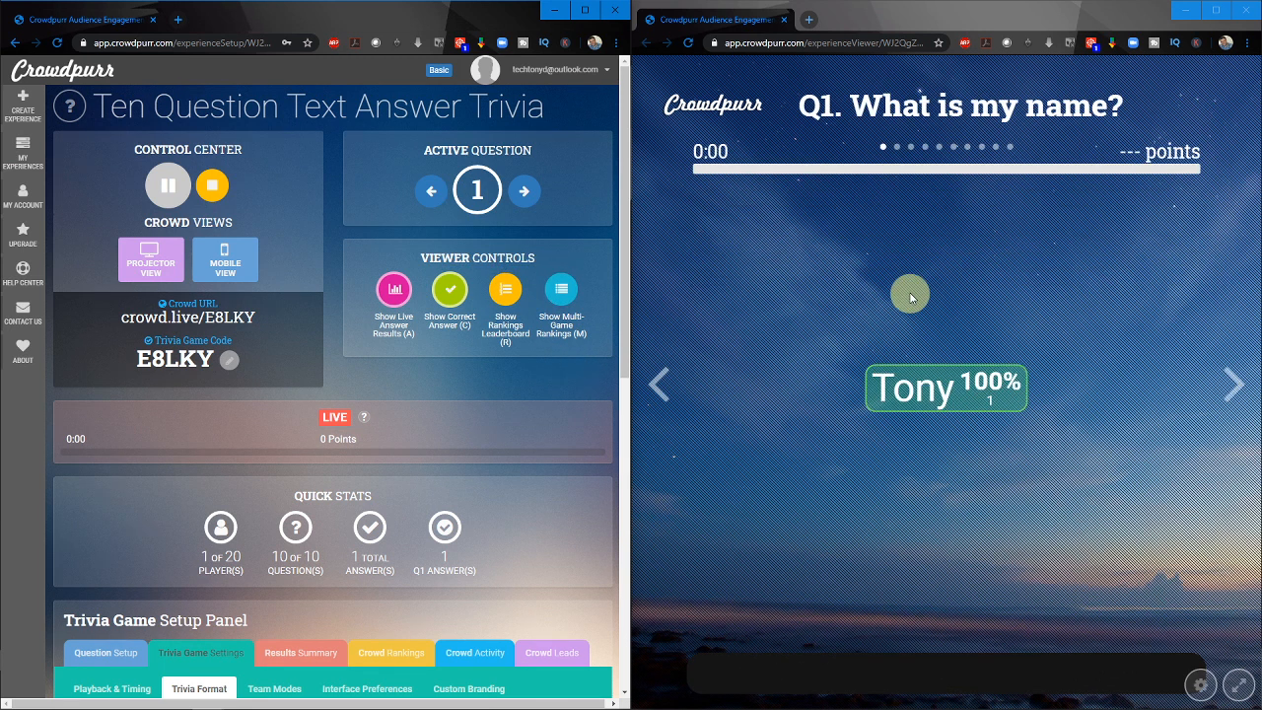
pyautogui.click(563, 294)
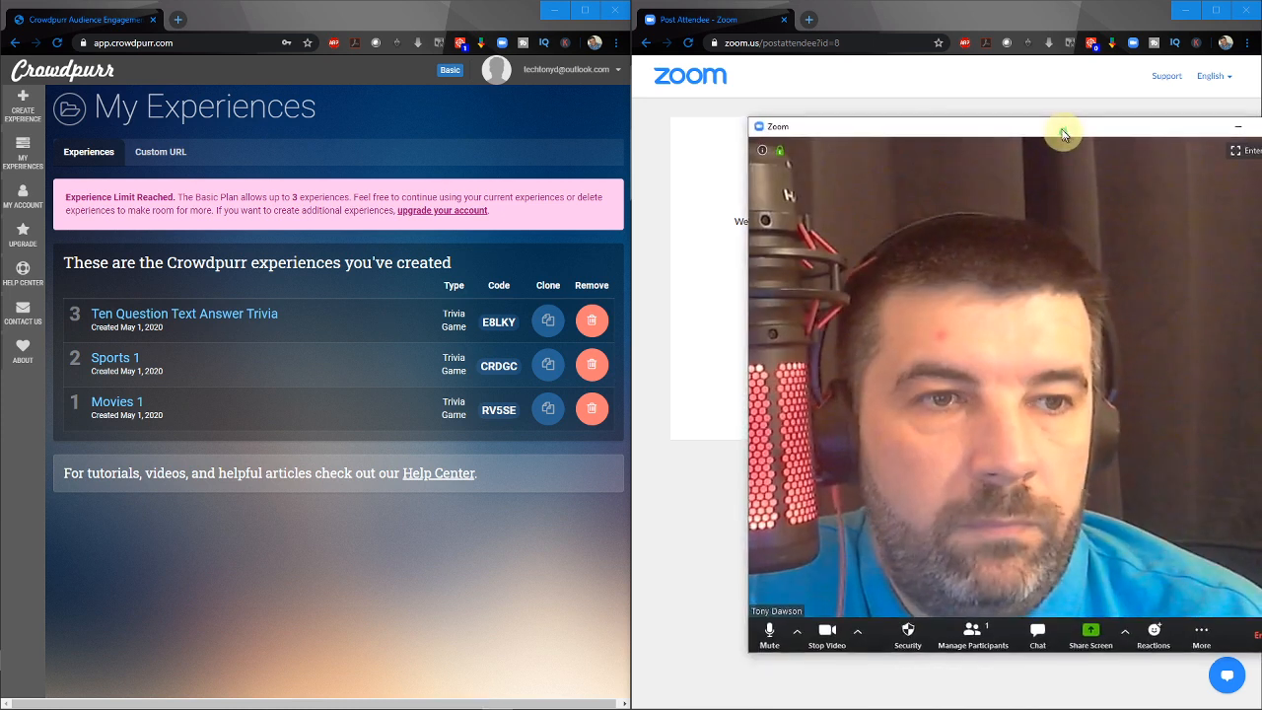
# Reposition the Zoom meeting window beside the Crowdpurr page and bring it in front of the Movies 1 game
pyautogui.moveTo(1058, 129); pyautogui.dragTo(1006, 109)
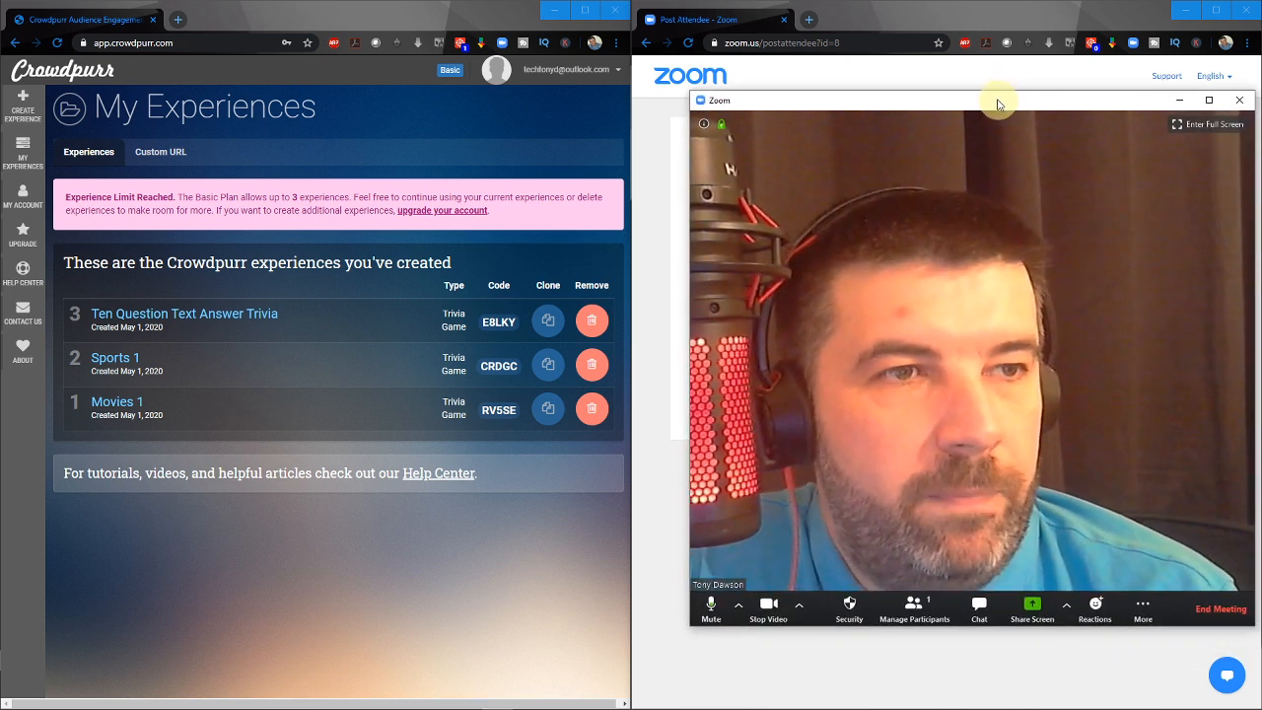
pyautogui.moveTo(992, 103); pyautogui.dragTo(970, 85)
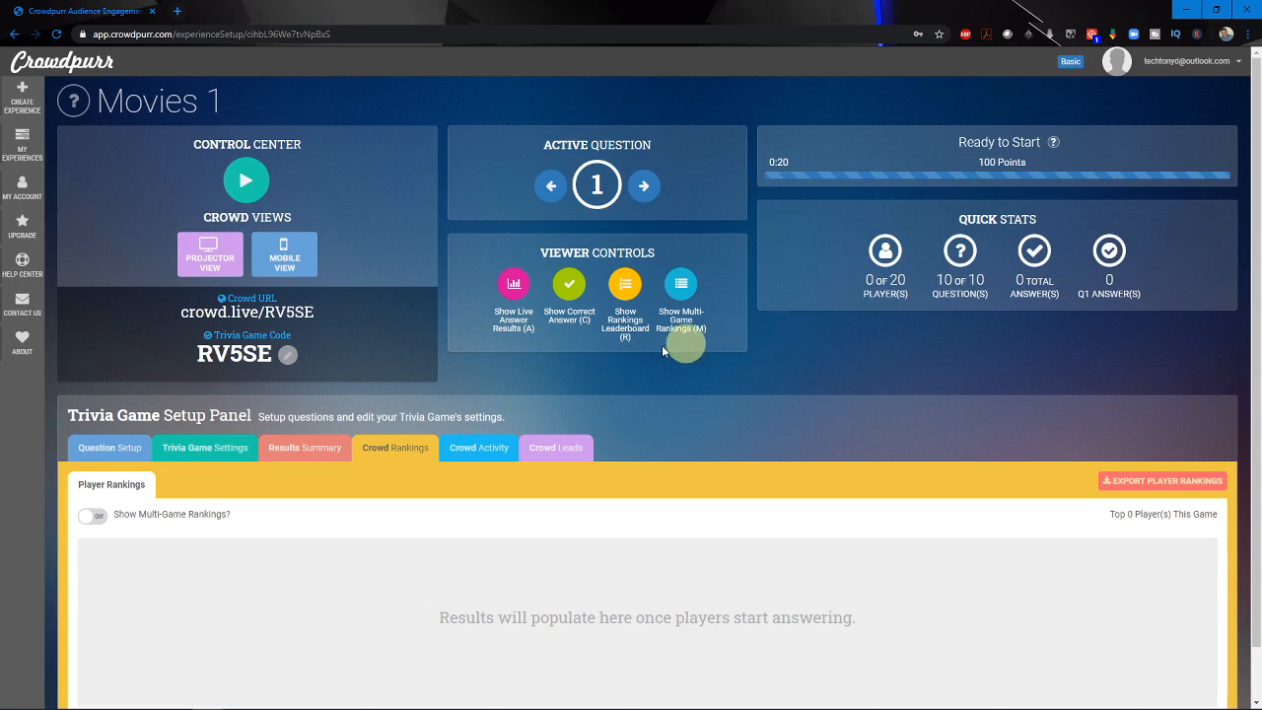
pyautogui.moveTo(324, 696)
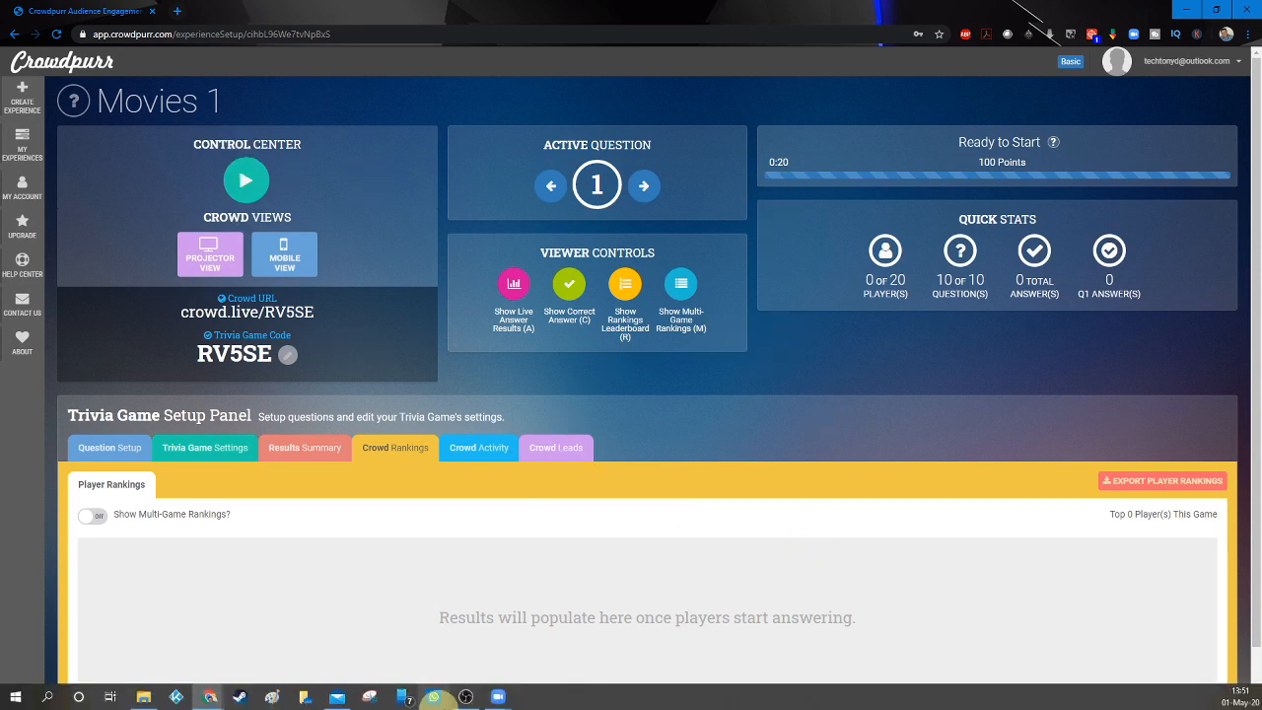
pyautogui.moveTo(498, 696)
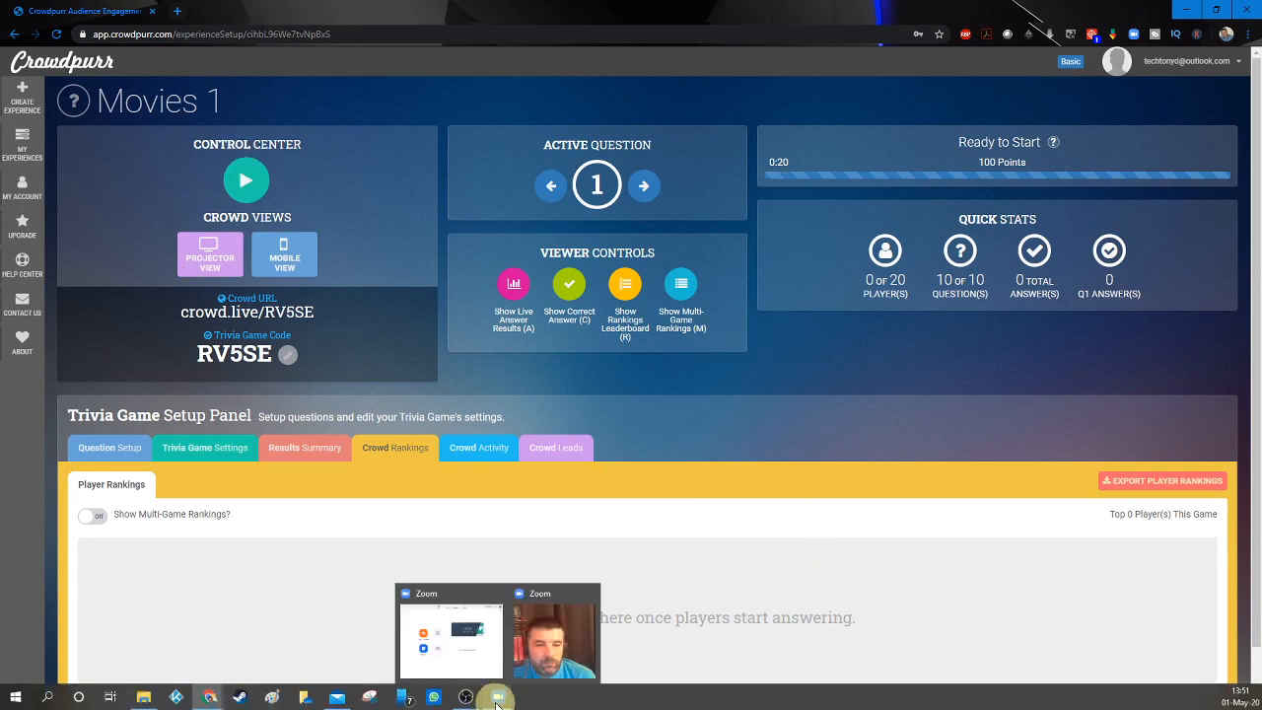
pyautogui.click(558, 643)
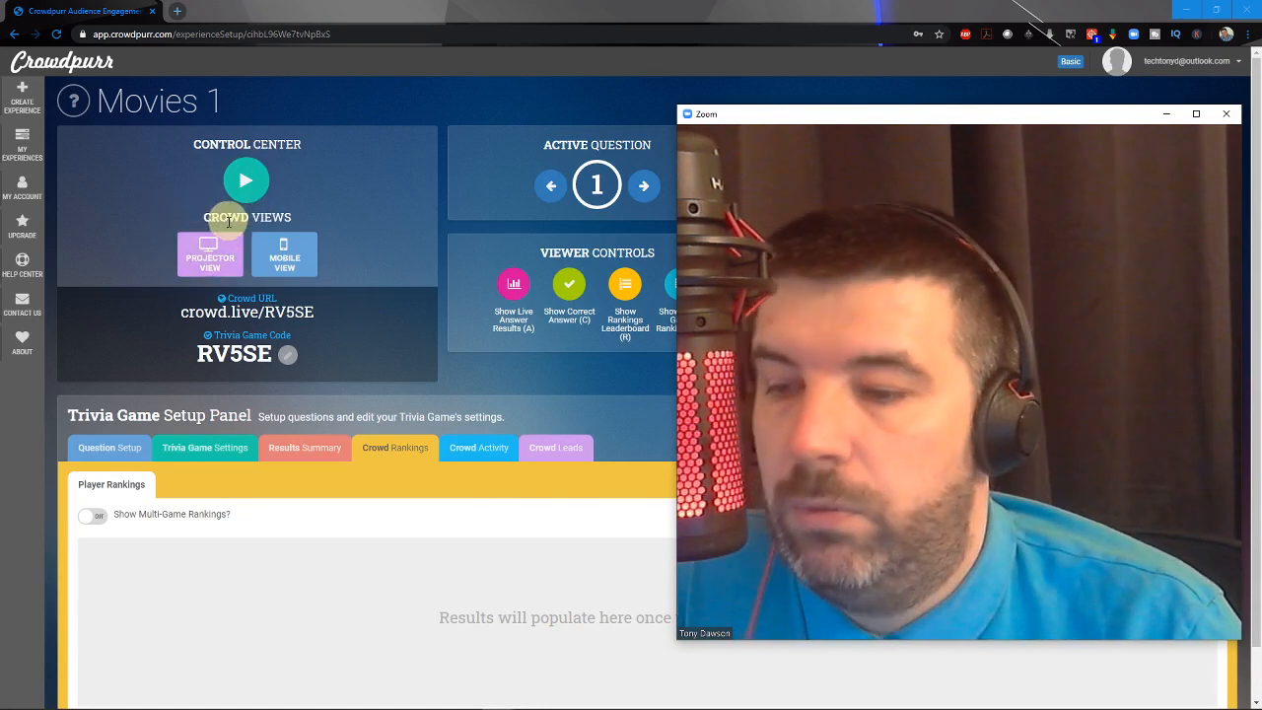
pyautogui.moveTo(1088, 149)
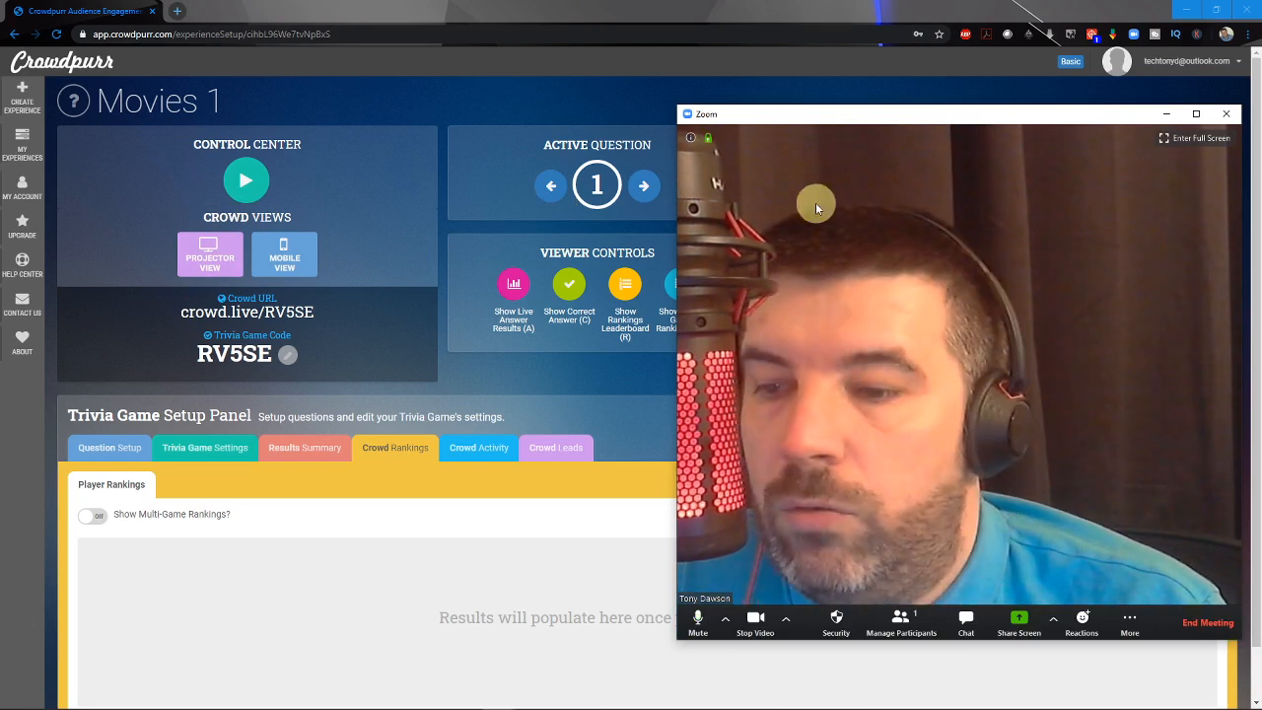
# Maximize the Movies 1 projector window and share that Chrome window in the Zoom meeting
pyautogui.moveTo(729, 18); pyautogui.dragTo(0, 59)
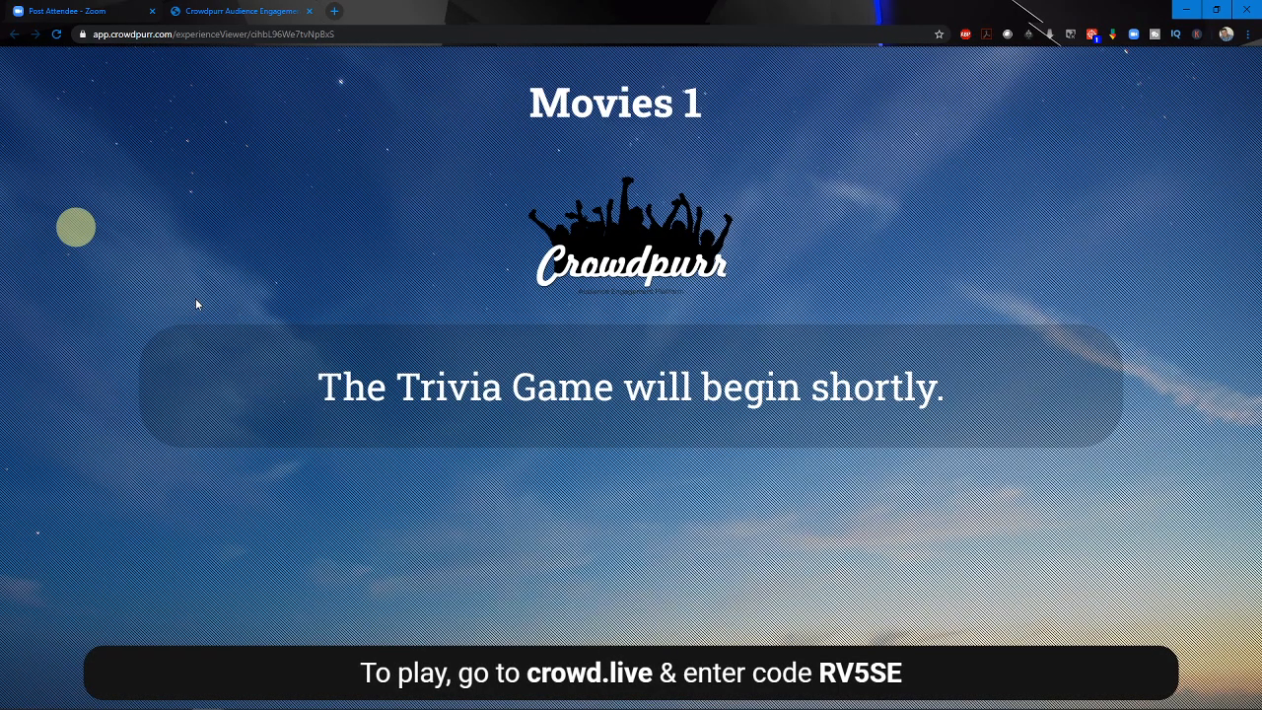
pyautogui.moveTo(375, 698)
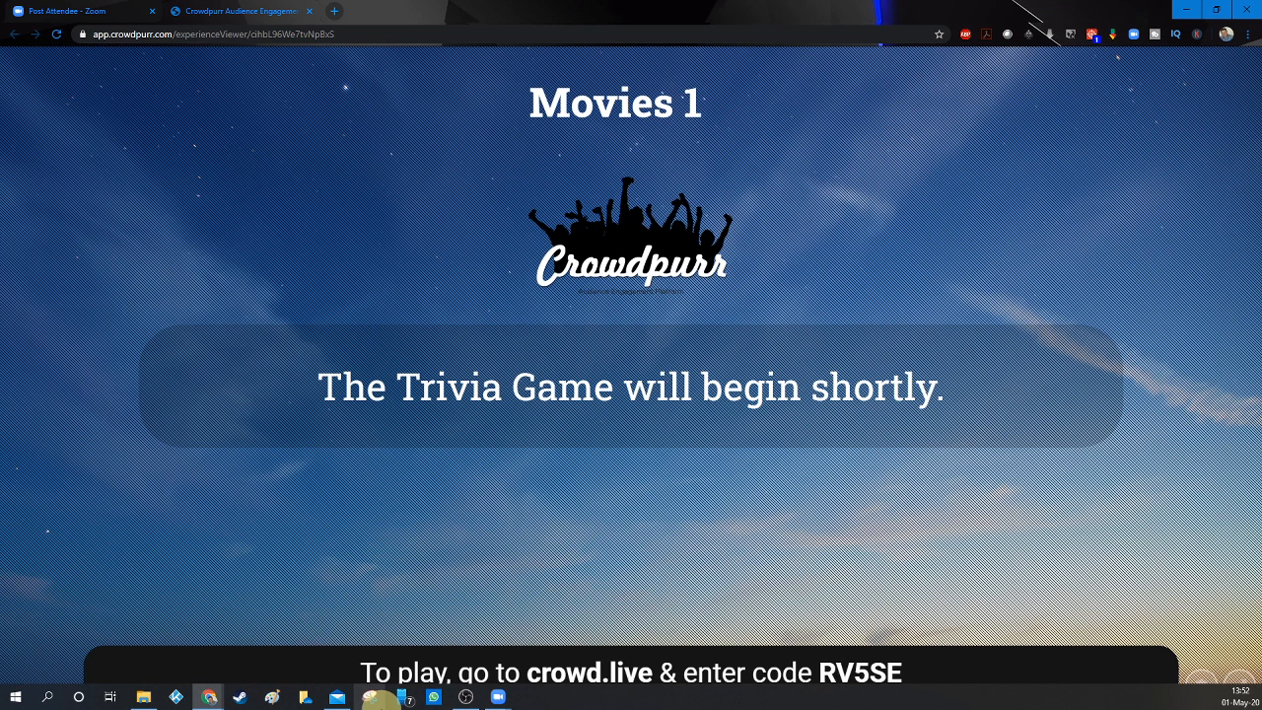
pyautogui.click(498, 696)
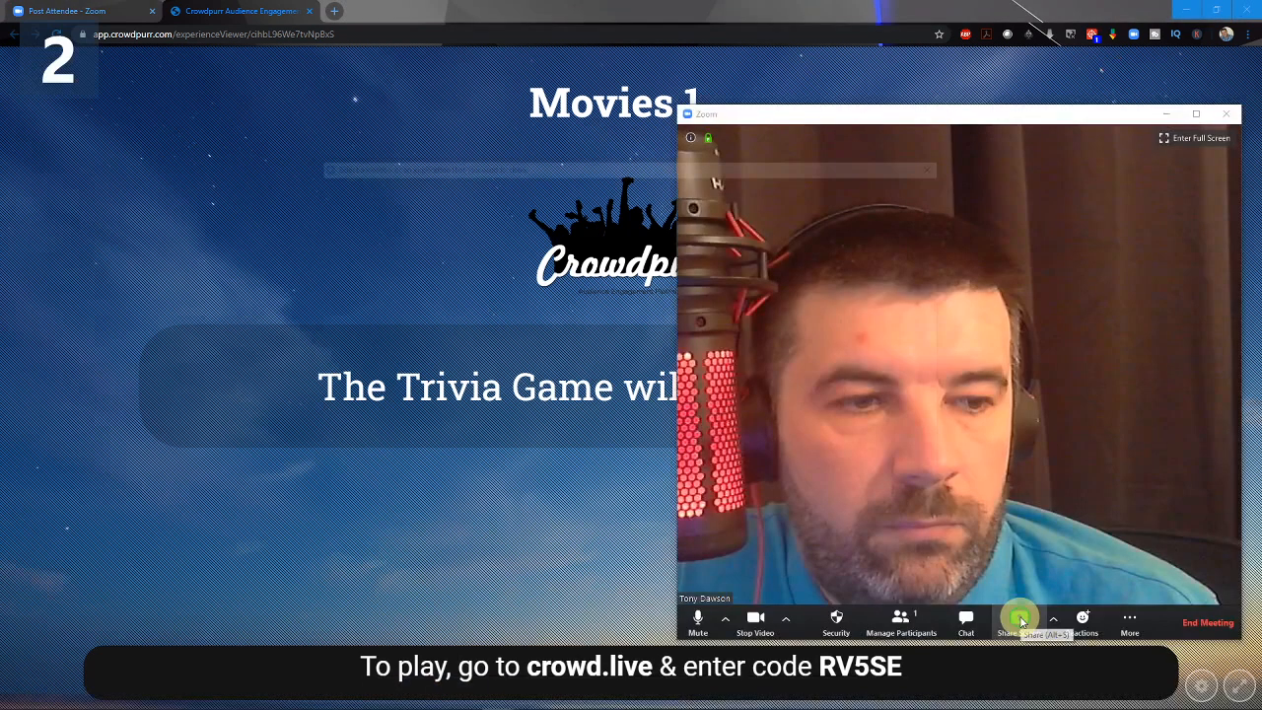
pyautogui.click(1020, 619)
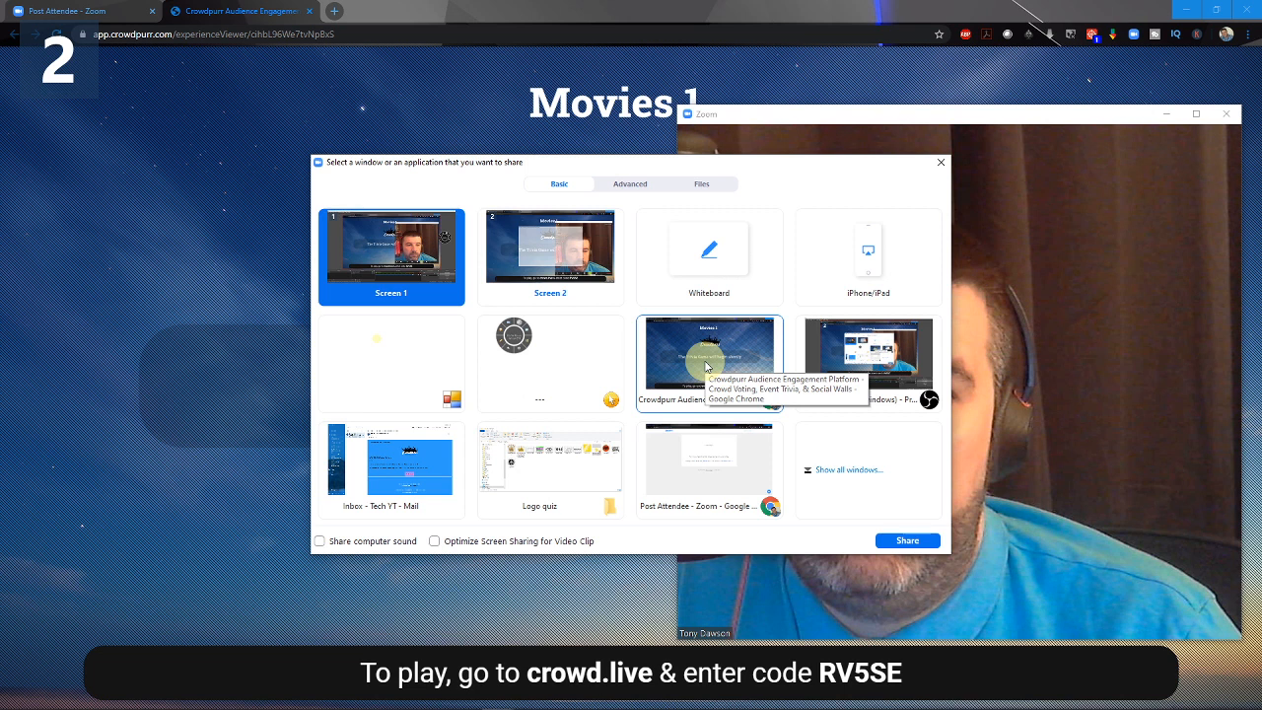
pyautogui.click(706, 367)
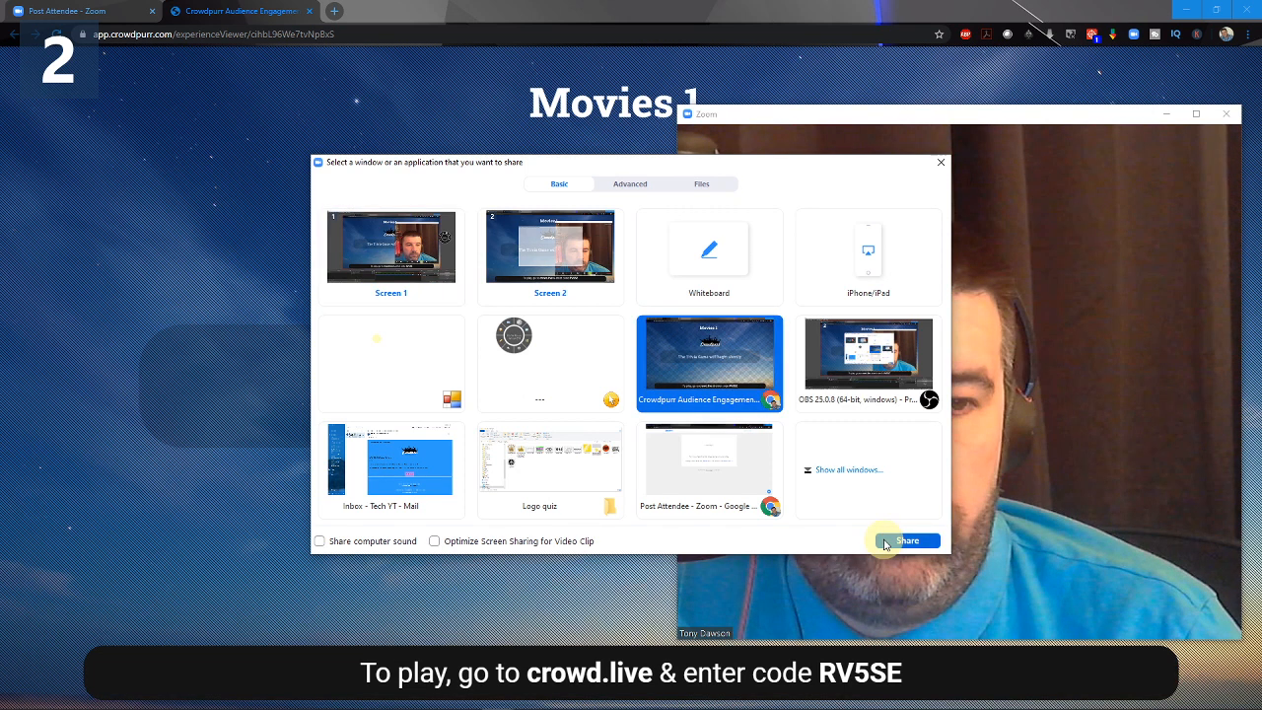
pyautogui.click(884, 543)
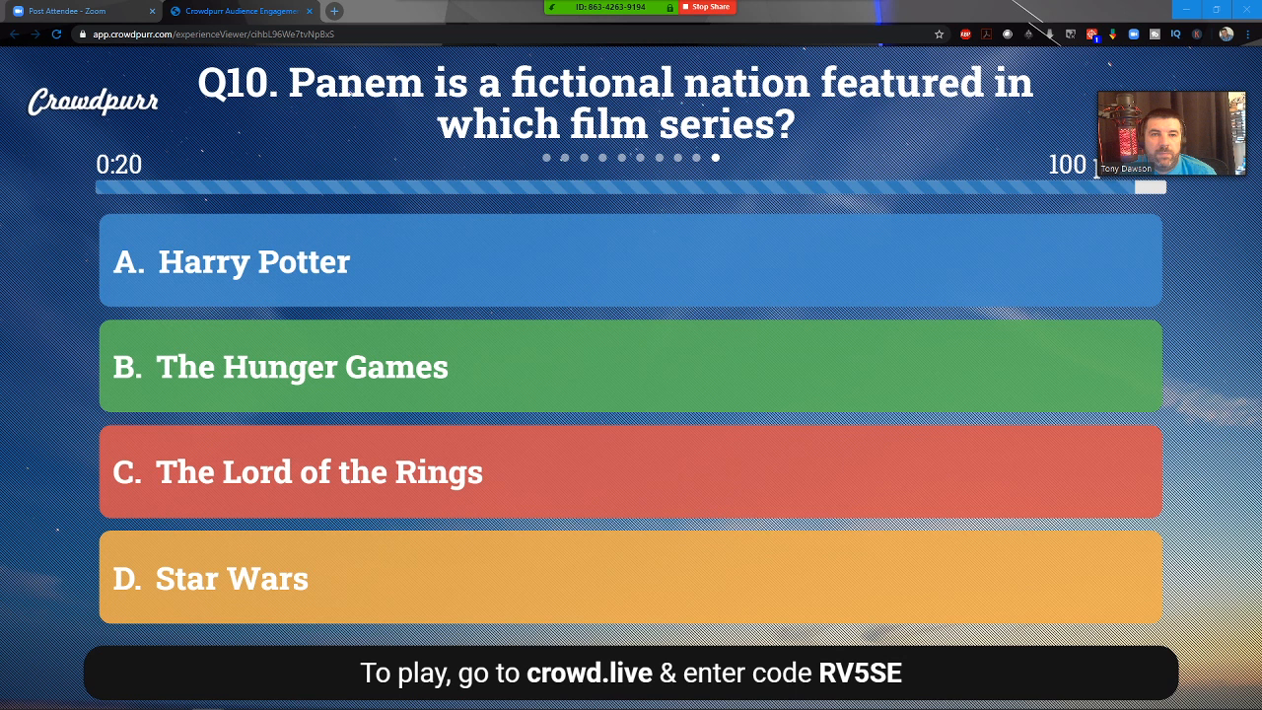
# Move the shared Movies 1 game on from question 10 to the winning players screen
pyautogui.click(538, 282)
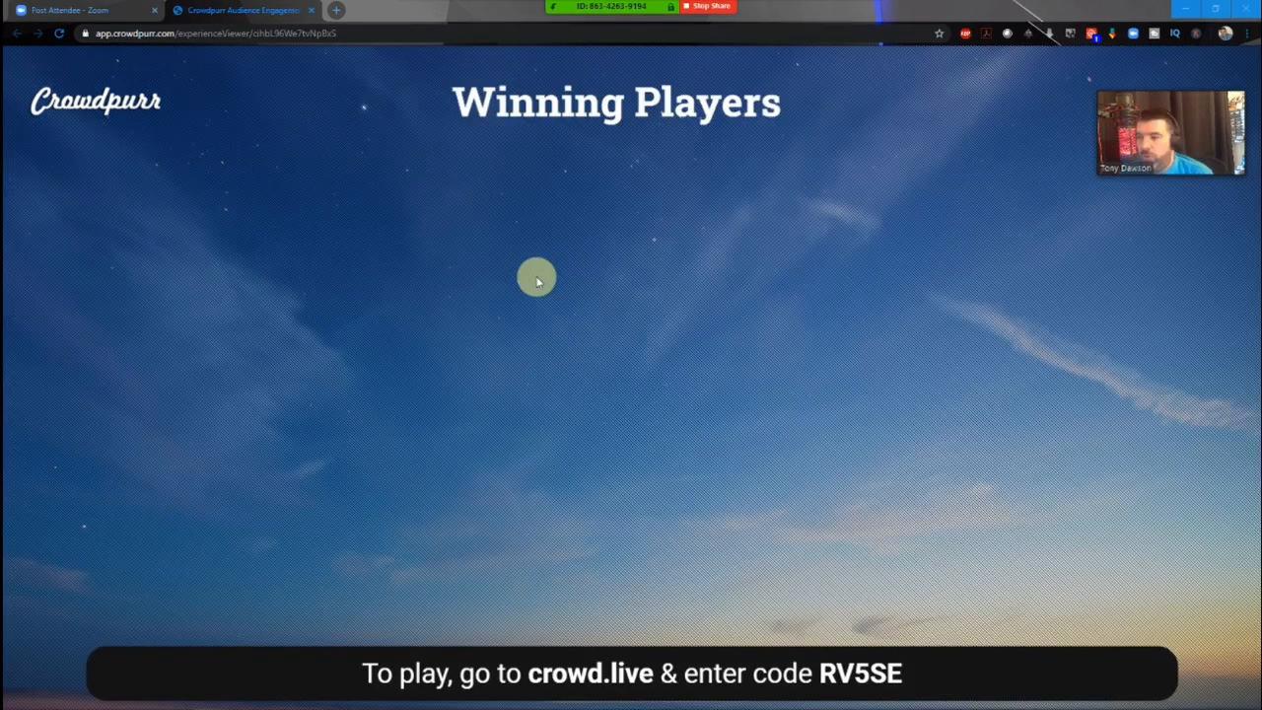